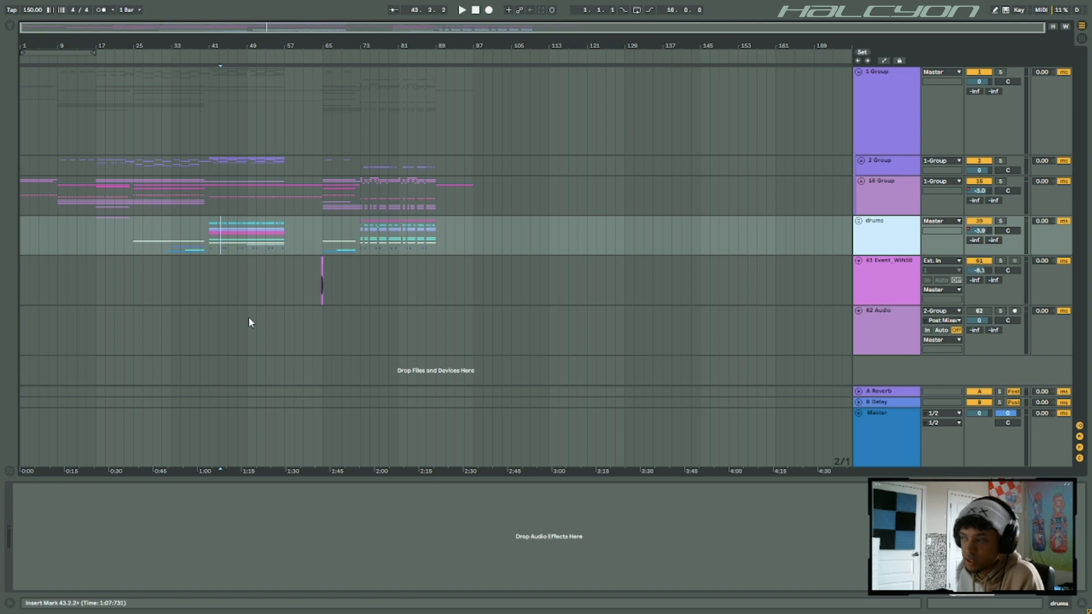
- Unfold 16 Group and its nested 17 Group to review the tracks they contain
left_click(861, 181, "alt")
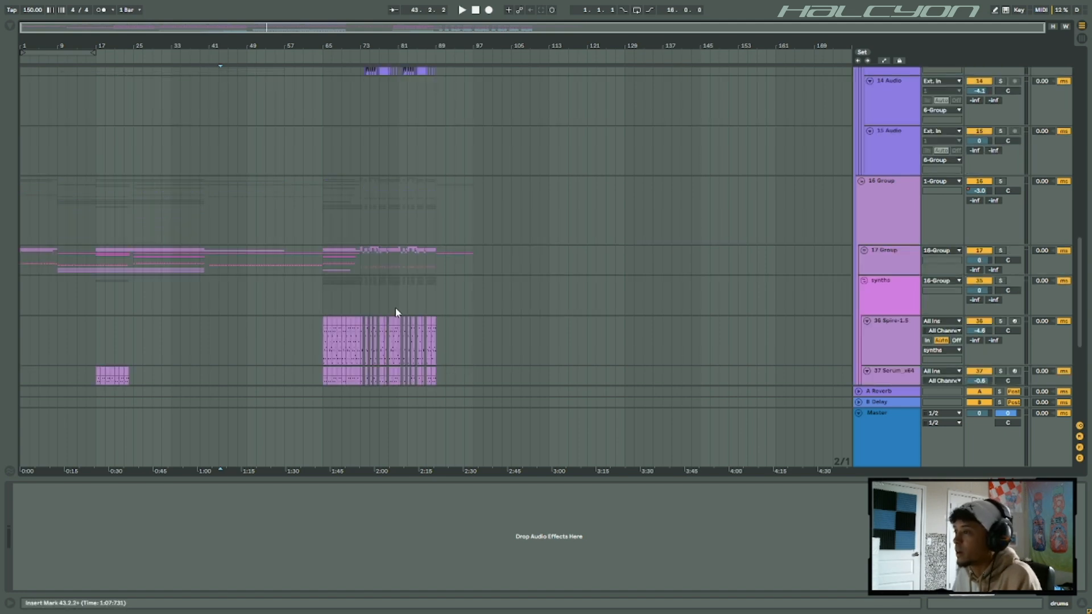
double_click(31, 27)
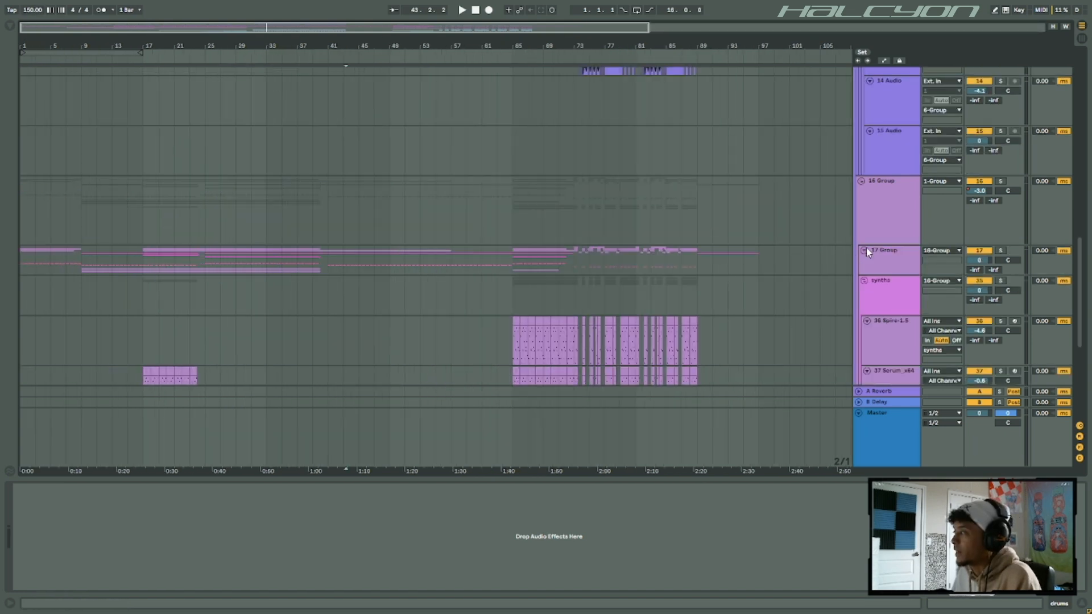
left_click(863, 251)
scroll(255, 292, "down", 5)
scroll(253, 292, "down", 3)
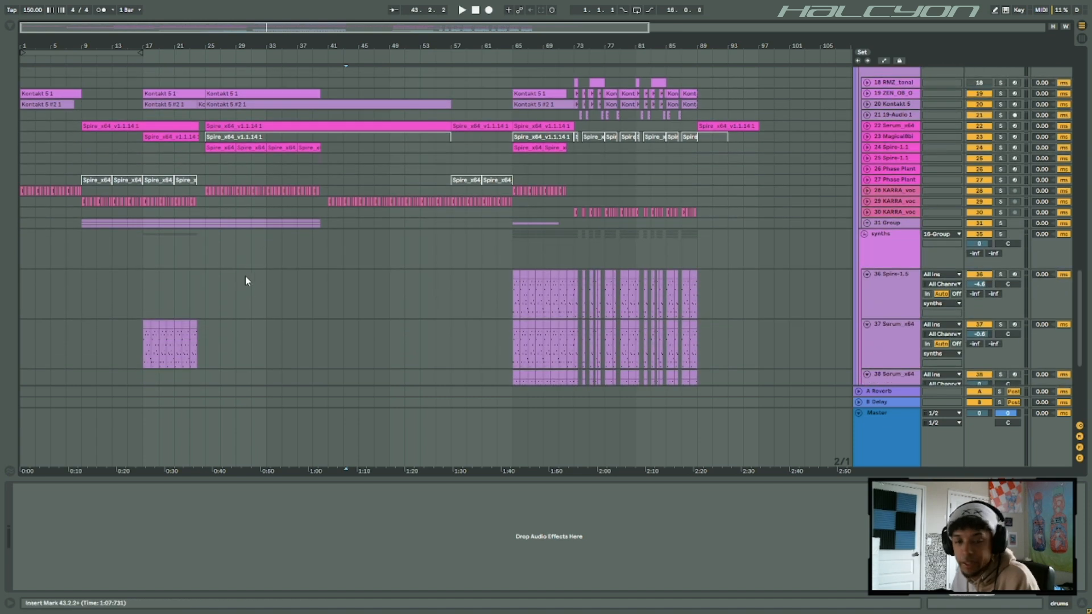
- Collapse the synths group and 17 Group, and look briefly inside the drums group before folding it again
left_click(865, 235)
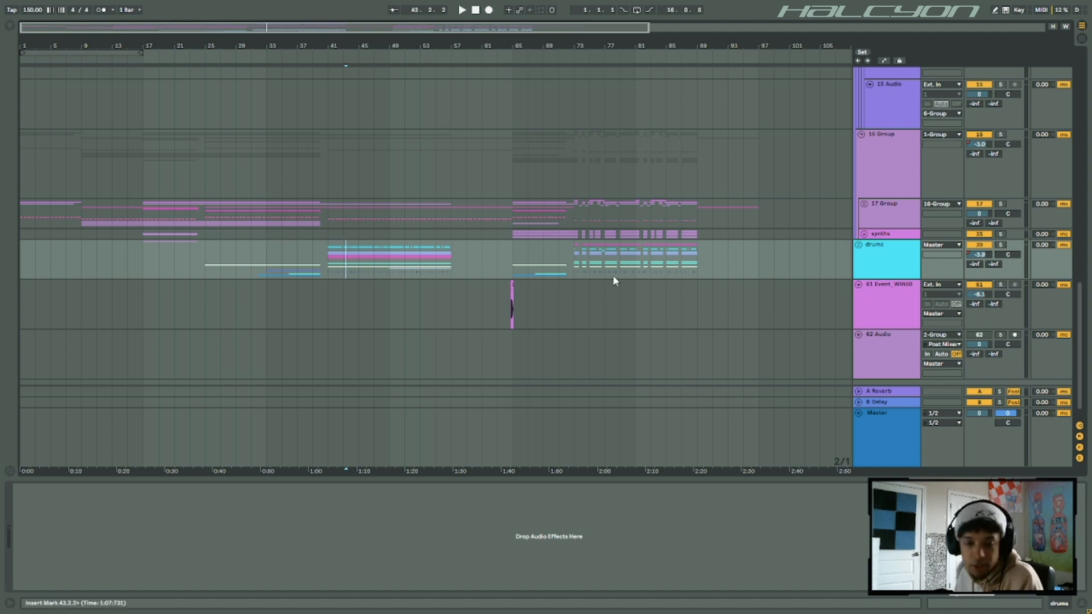
left_click(859, 246)
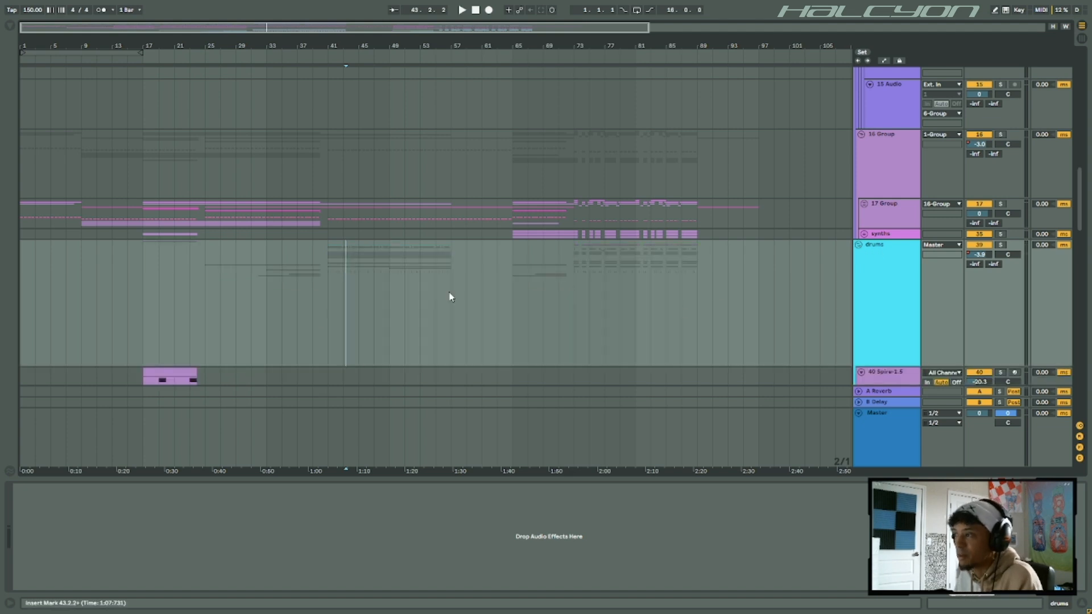
left_click(860, 245)
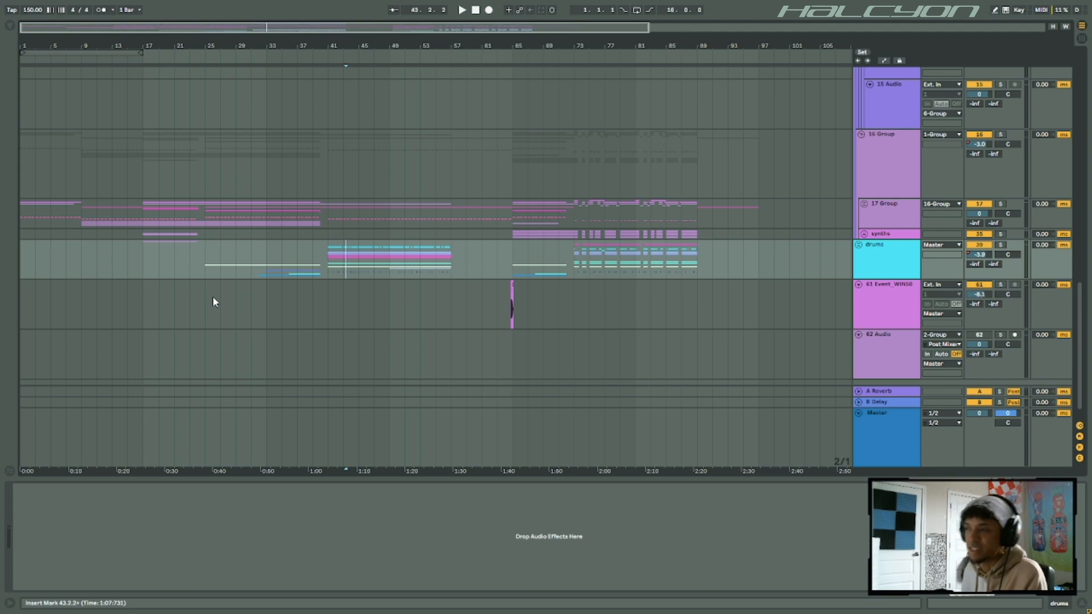
- Unfold 17 Group again and show its tracks over the opening bars of the arrangement
left_click(864, 204)
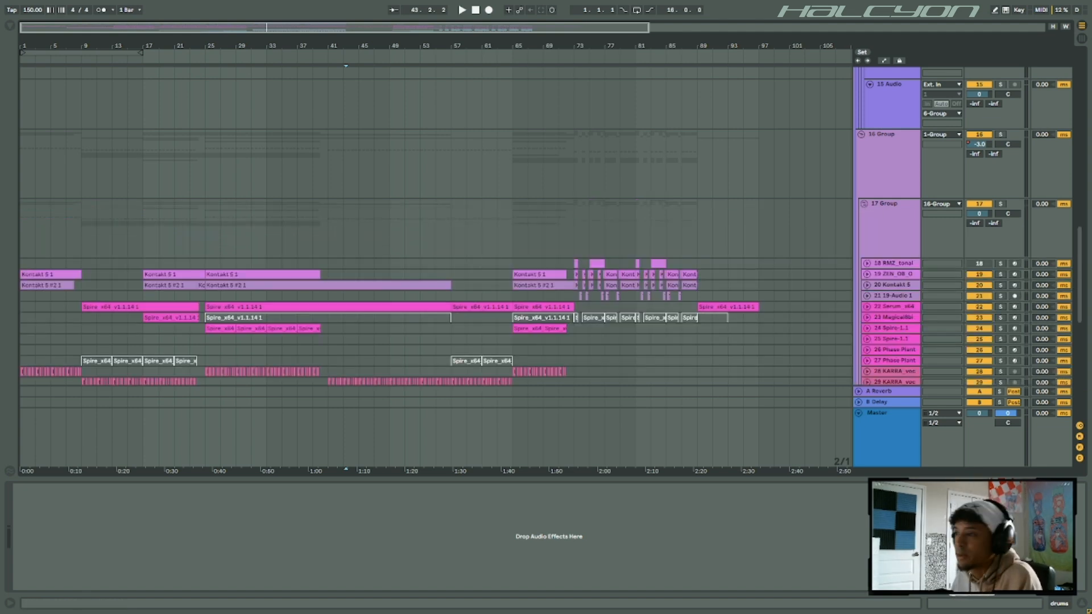
mouse_move(32, 26)
left_mouse_down()
mouse_move(32, 69)
mouse_move(27, 44)
left_mouse_up()
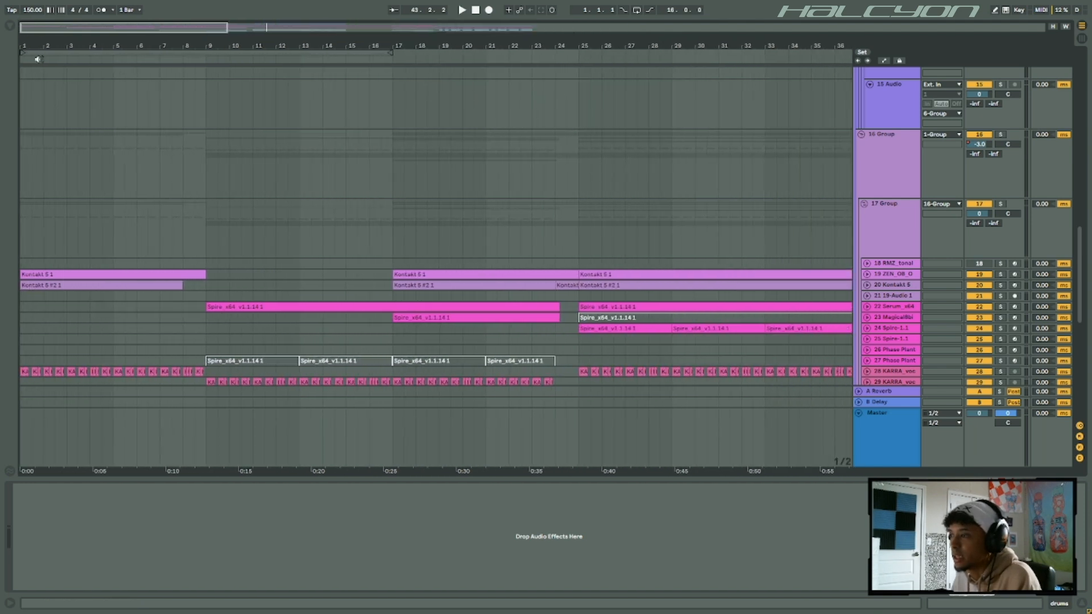
scroll(123, 148, "down", 3)
left_click(863, 126)
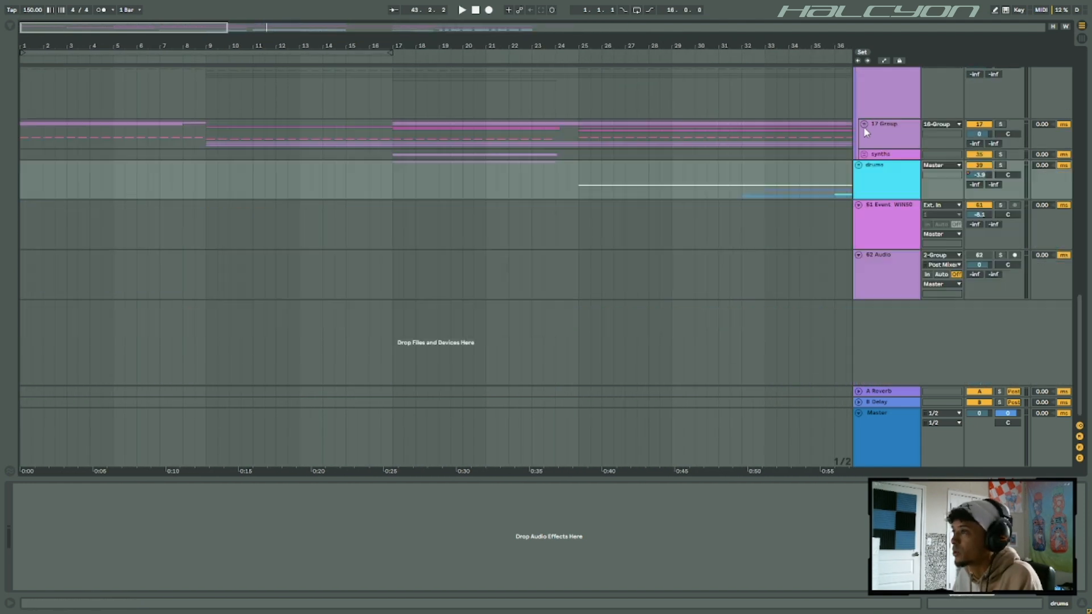
left_click(864, 125)
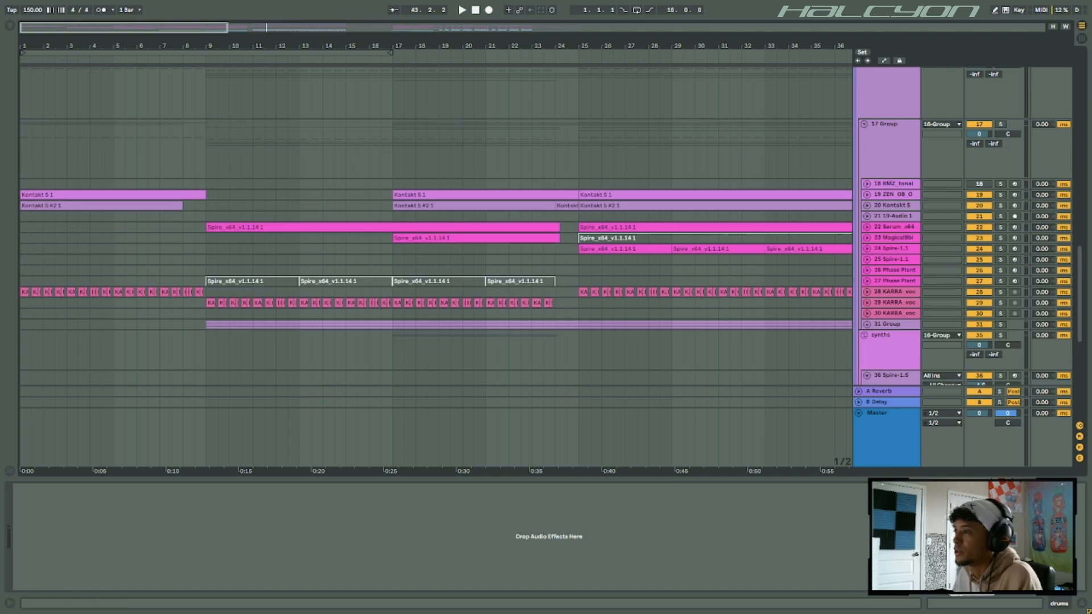
- Unfold all tracks to inspect the opening clip on the 20 Kontakt 5 track, and fold them again
left_click(91, 218)
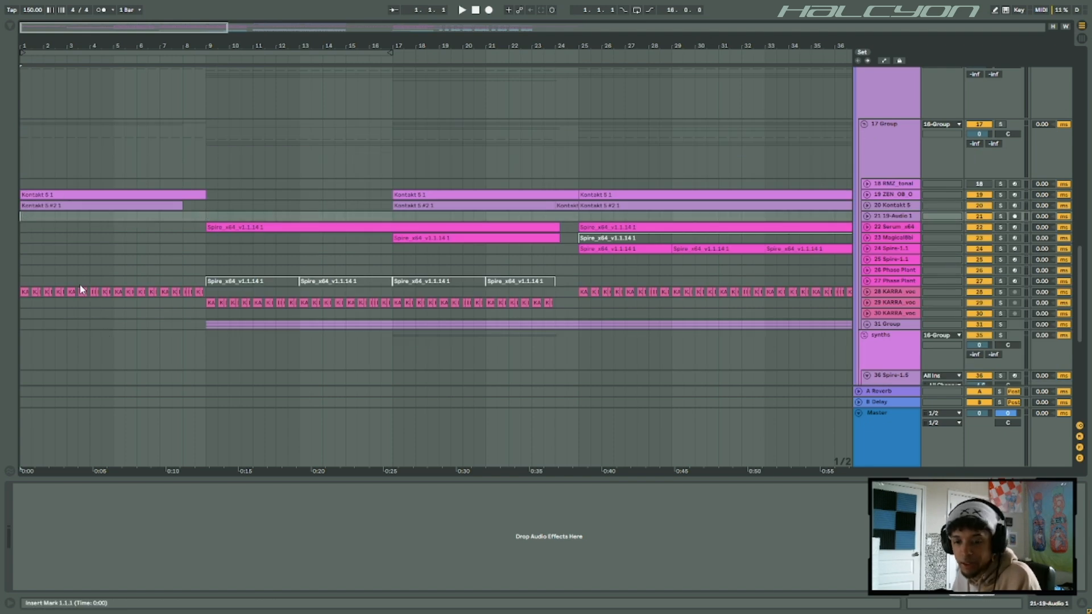
key("alt+u")
left_click(85, 193)
scroll(151, 335, "down", 3)
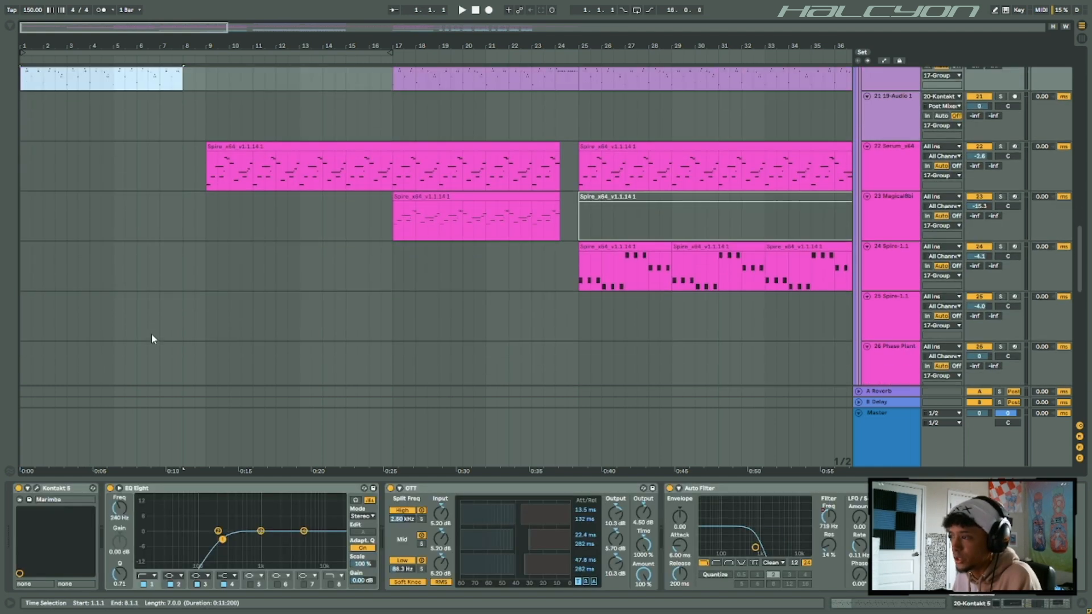
scroll(132, 318, "up", 1)
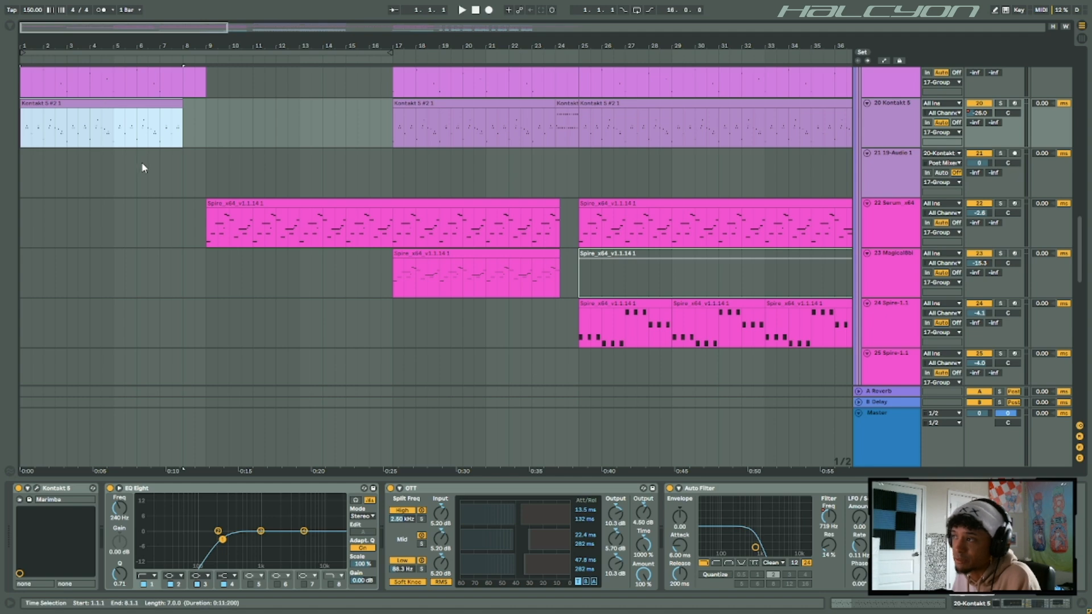
key("alt+u")
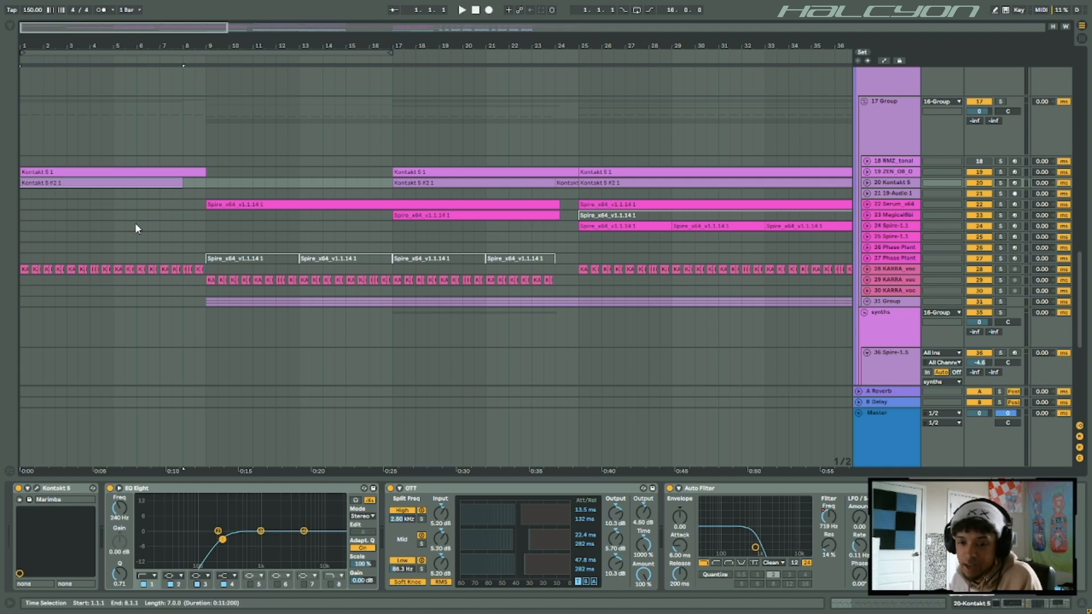
- Select the first vocal chop on track 28, KARRA vocal hook, and unfold that track
left_click(26, 269)
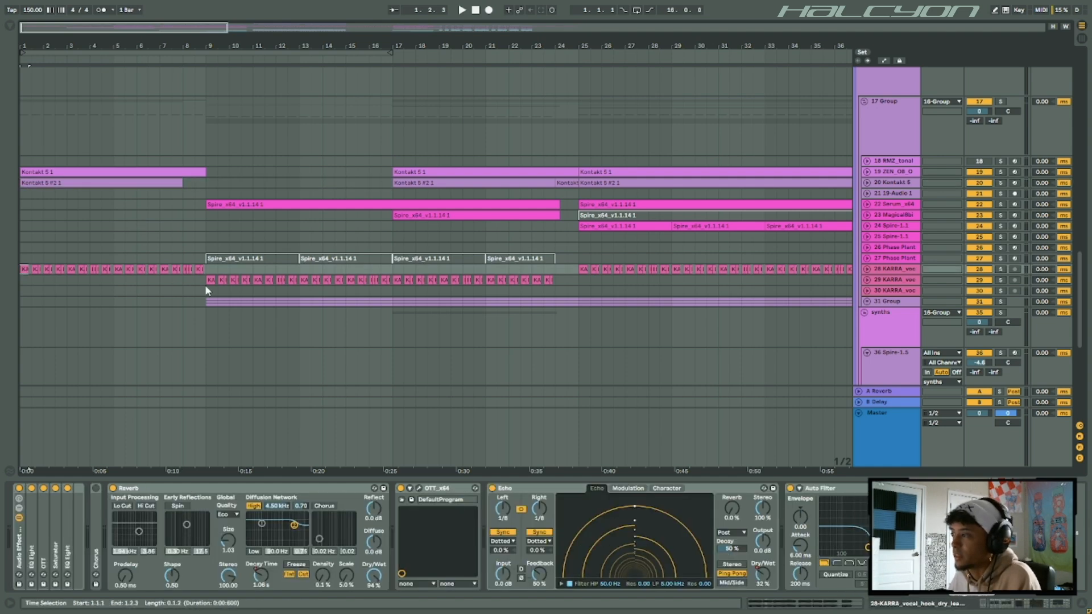
key("w")
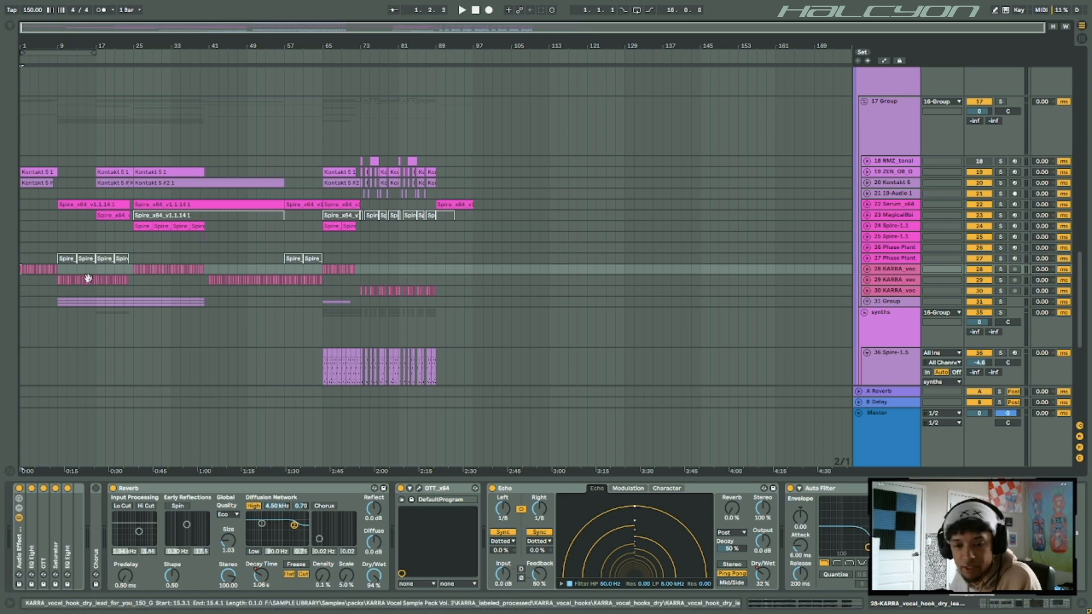
left_click_drag(228, 45, 229, 76)
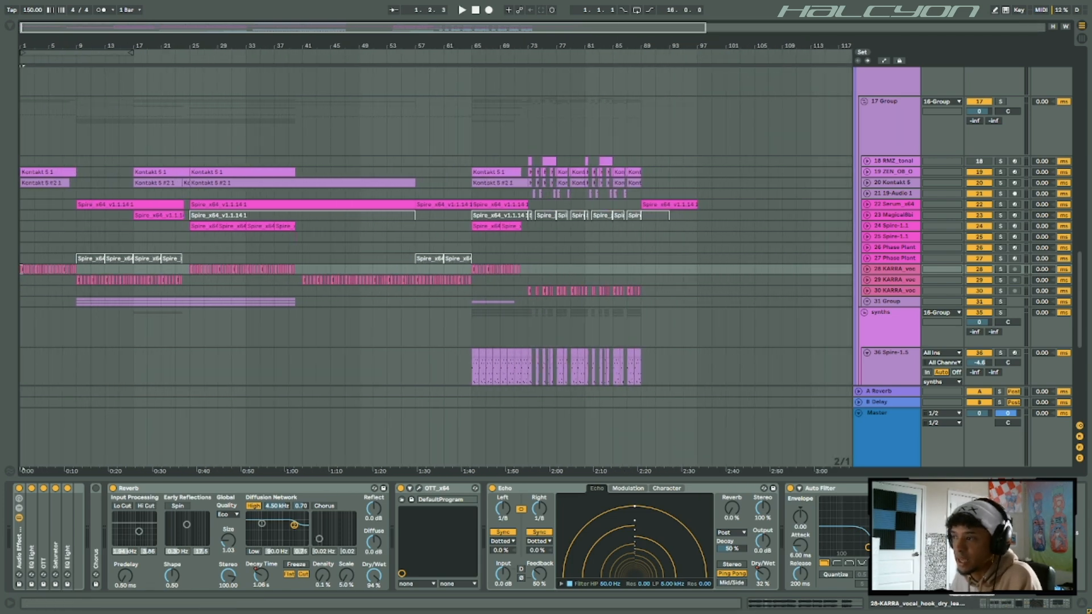
key("plus")
key("plus")
left_click(866, 269)
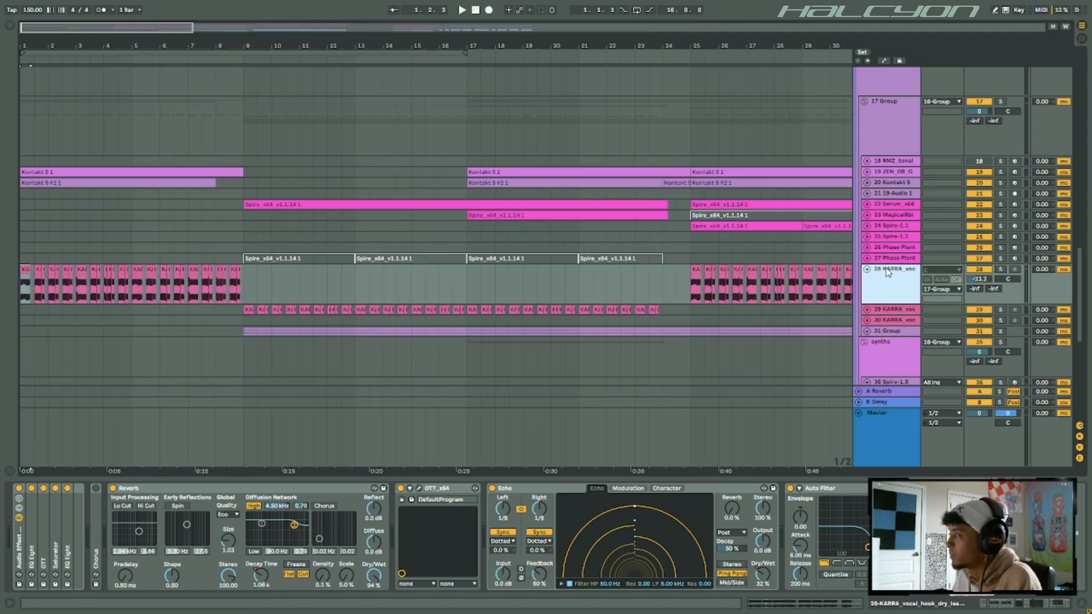
- Group track 28's audio effects into a rack, bypass it, and play the soloed vocal chops from bar 1
left_click(860, 483)
double_click(861, 488)
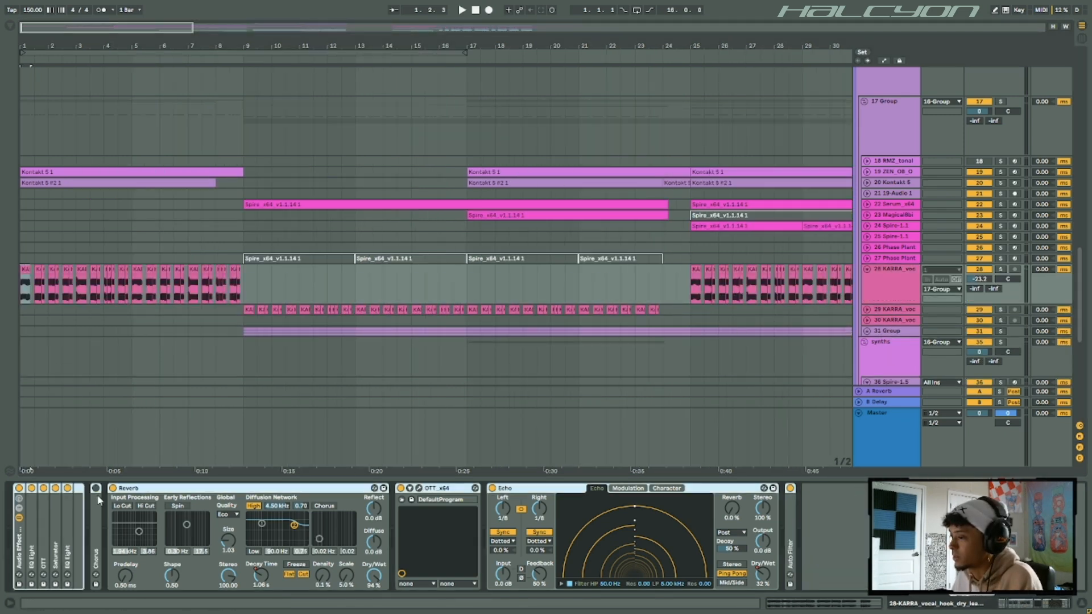
left_click(1000, 269)
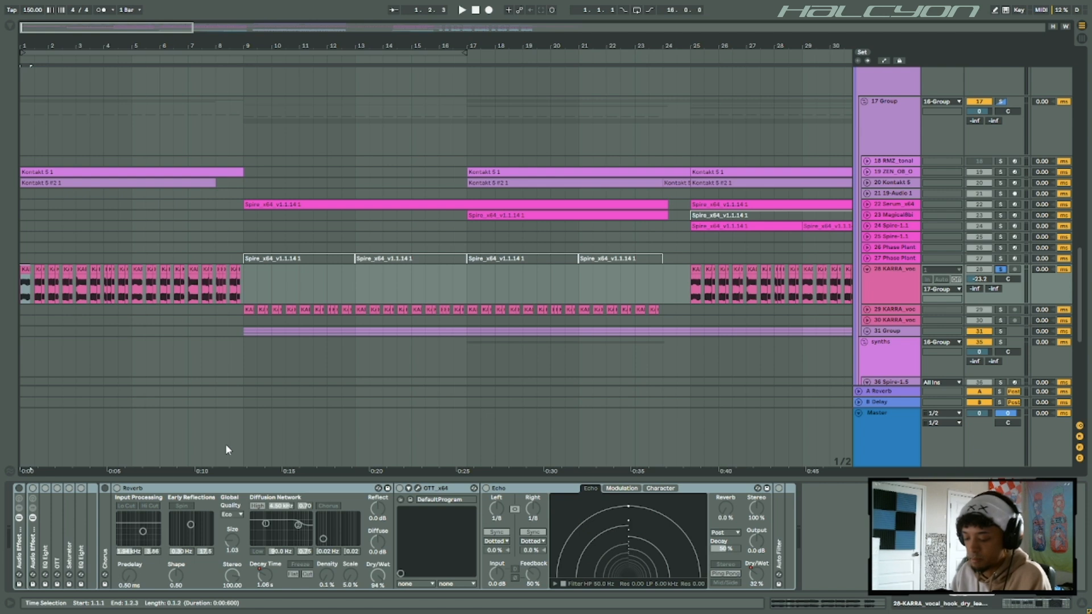
key("space")
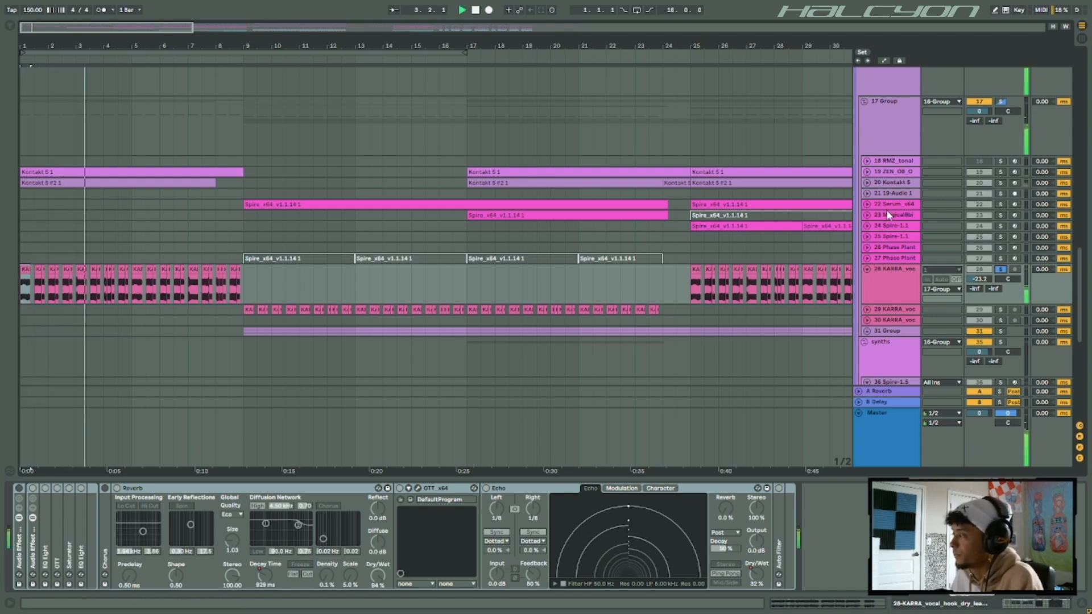
- Show the sidechain Compressor on 16 Group while the vocal chops play
scroll(884, 148, "up", 2)
left_click(891, 132)
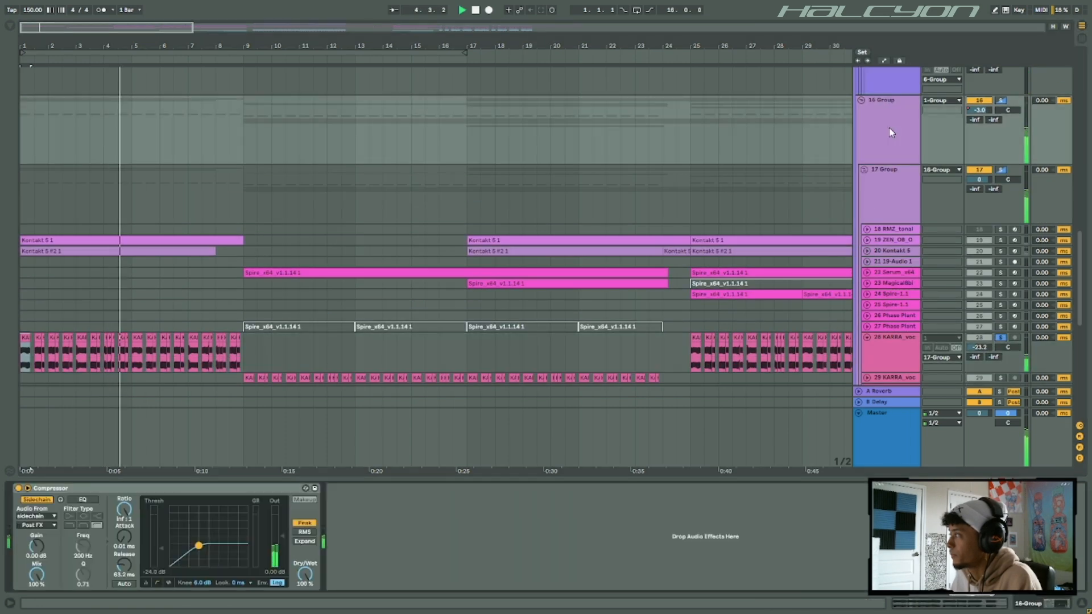
scroll(881, 212, "up", 2)
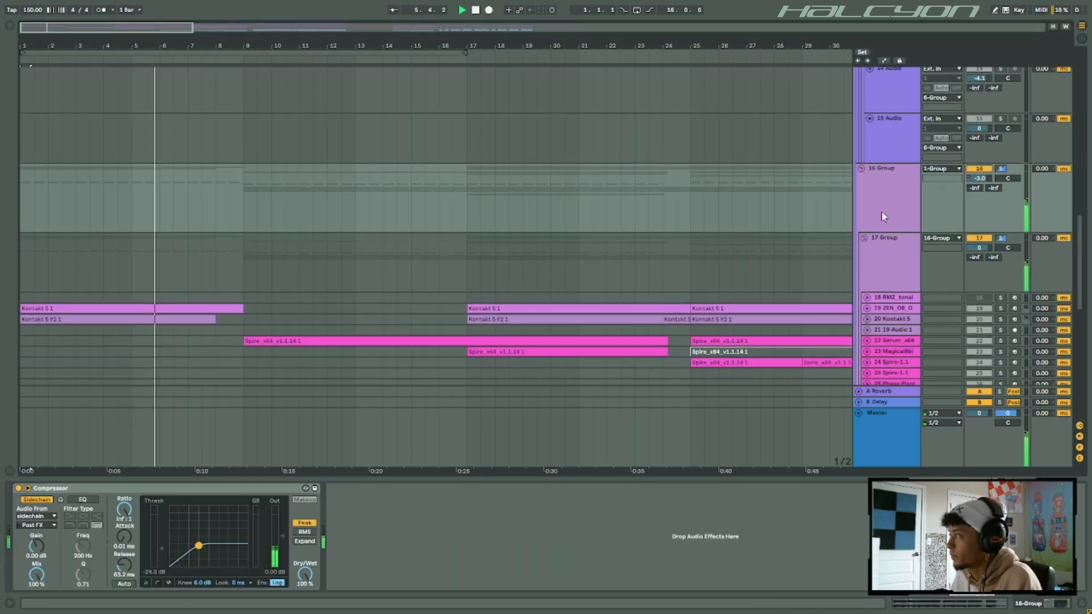
scroll(882, 211, "down", 4)
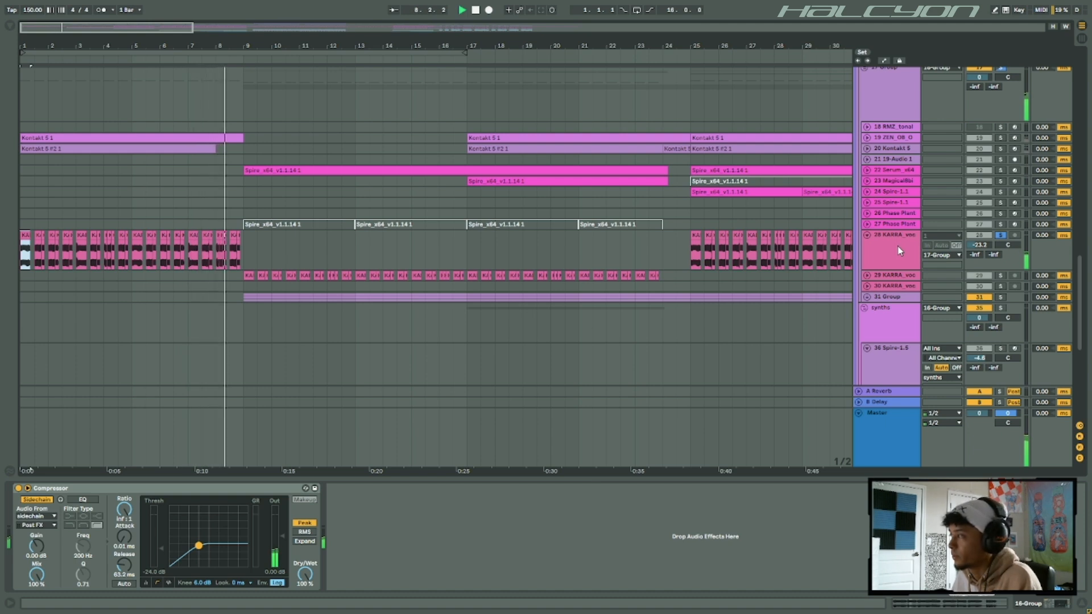
- Stop the soloed playback of the vocal track, turn its effect rack back on, and hide the device chain
left_click(1001, 235)
key("space")
left_click(20, 538)
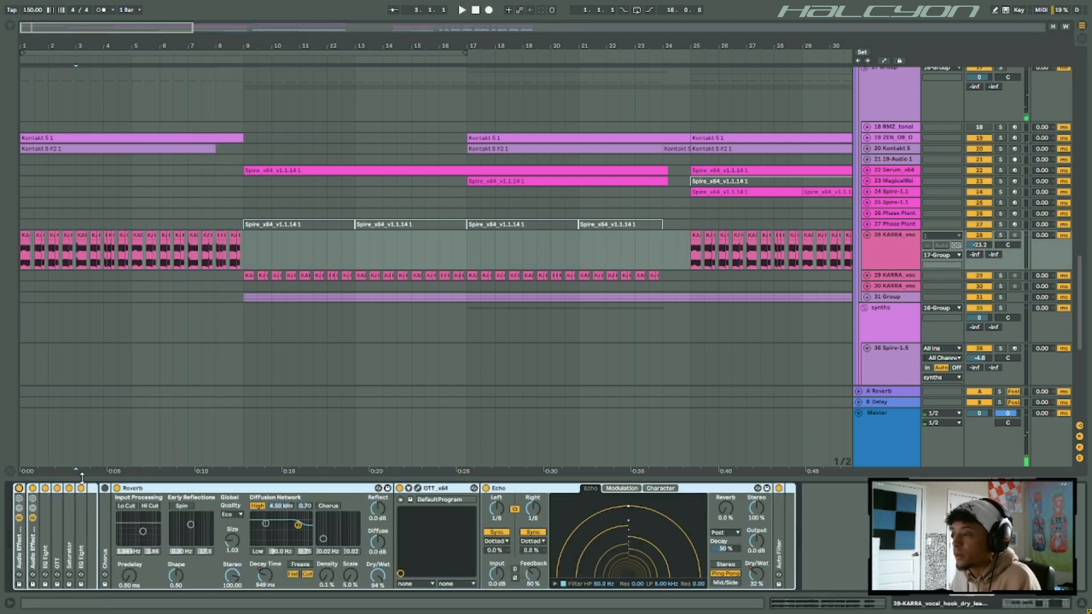
left_click(612, 478)
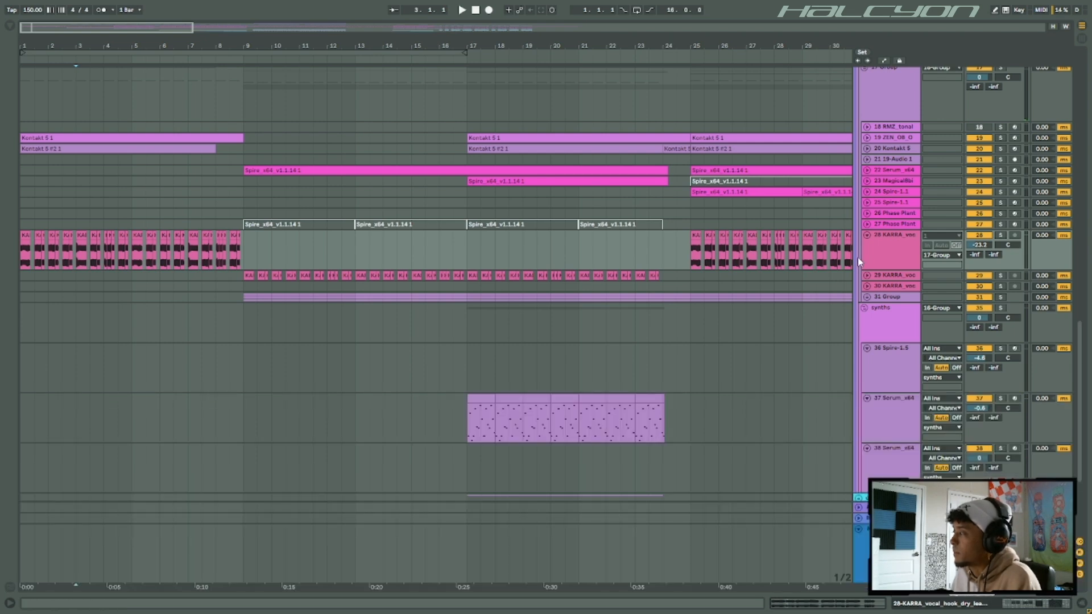
- Show the Easy Wash Out effect rack on 17 Group
scroll(876, 216, "up", 7)
left_click(862, 147)
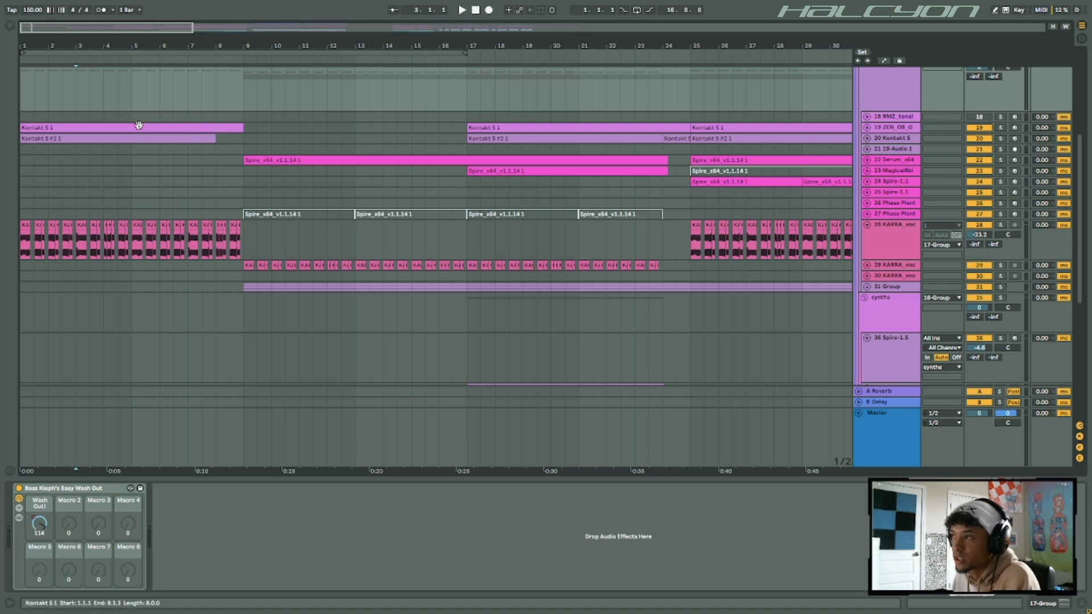
- Unfold and solo the 22 Serum_x64 track, and set the playback start at bar 9
key("w")
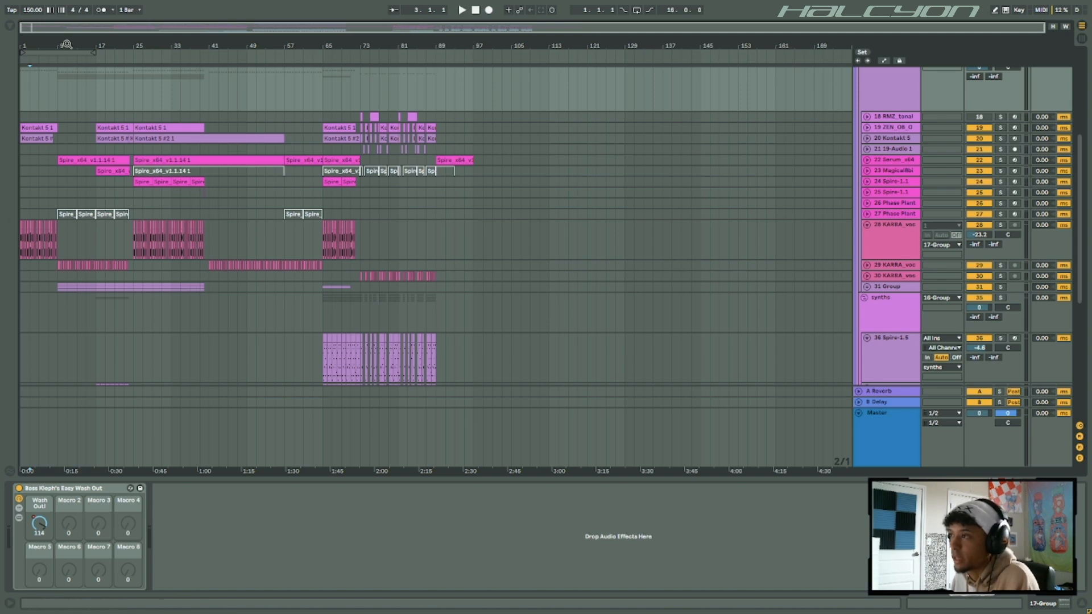
left_click_drag(50, 45, 50, 85)
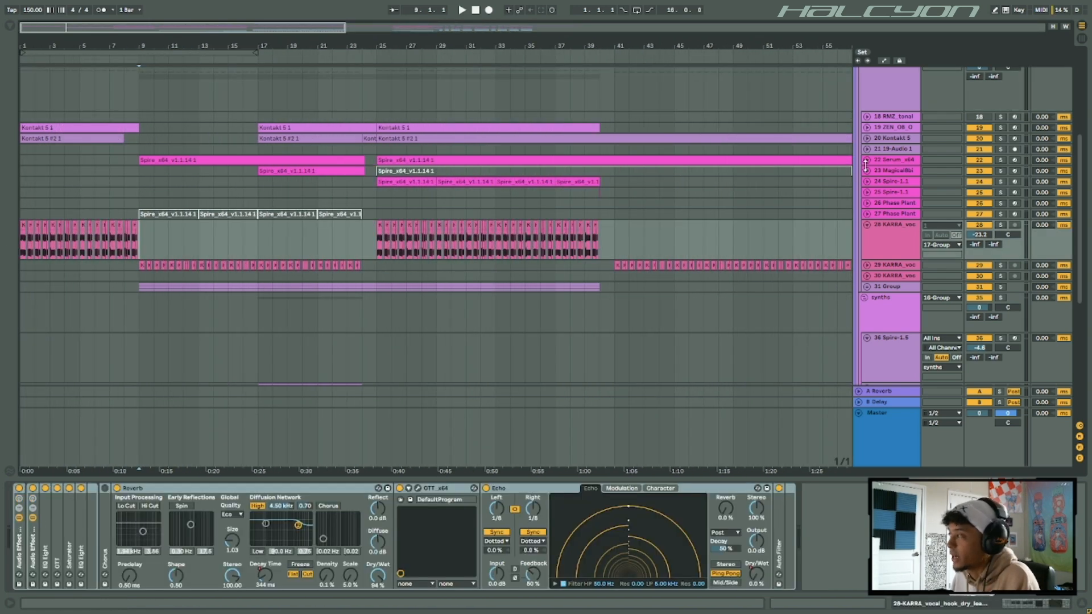
left_click(867, 161)
left_click(341, 160)
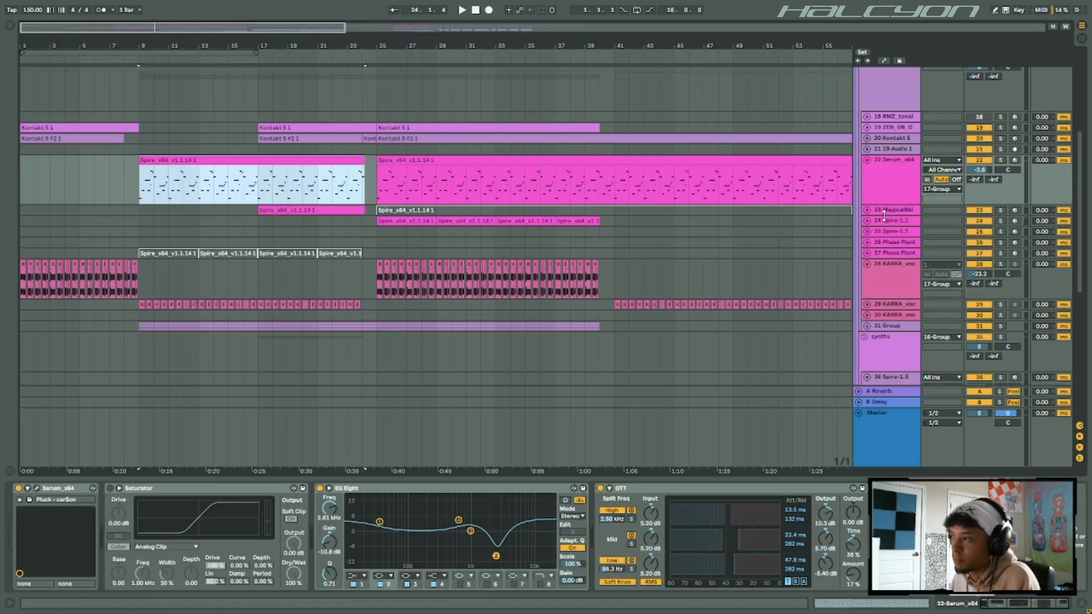
left_click(142, 195)
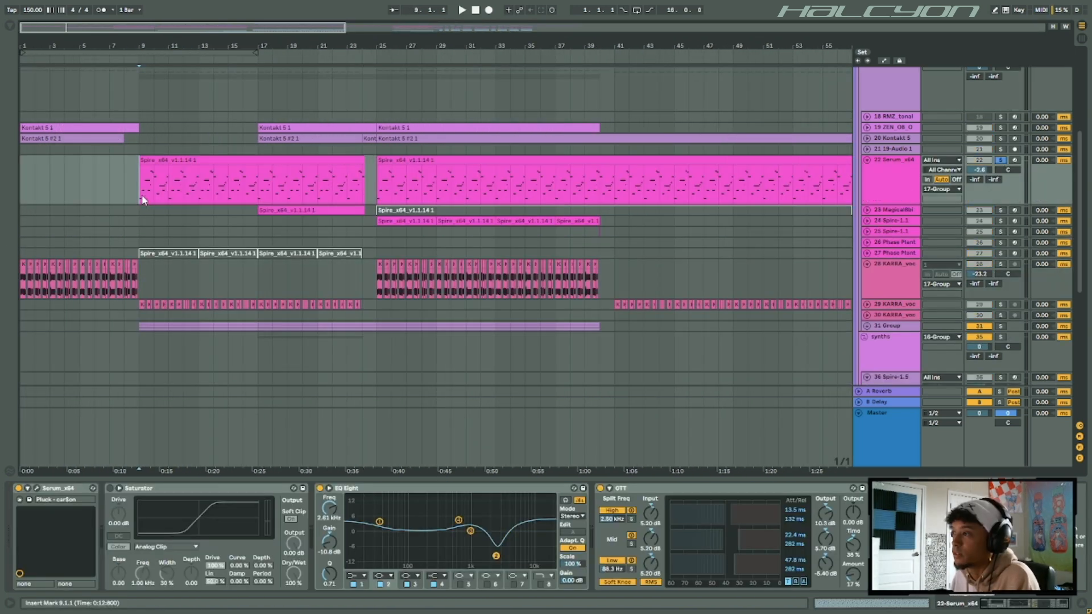
- Unfold 16 Group with its neighbouring groups, and select the first clip on the 22 Serum_x64 track
scroll(170, 199, "up", 2)
scroll(284, 176, "down", 1)
scroll(917, 192, "up", 6)
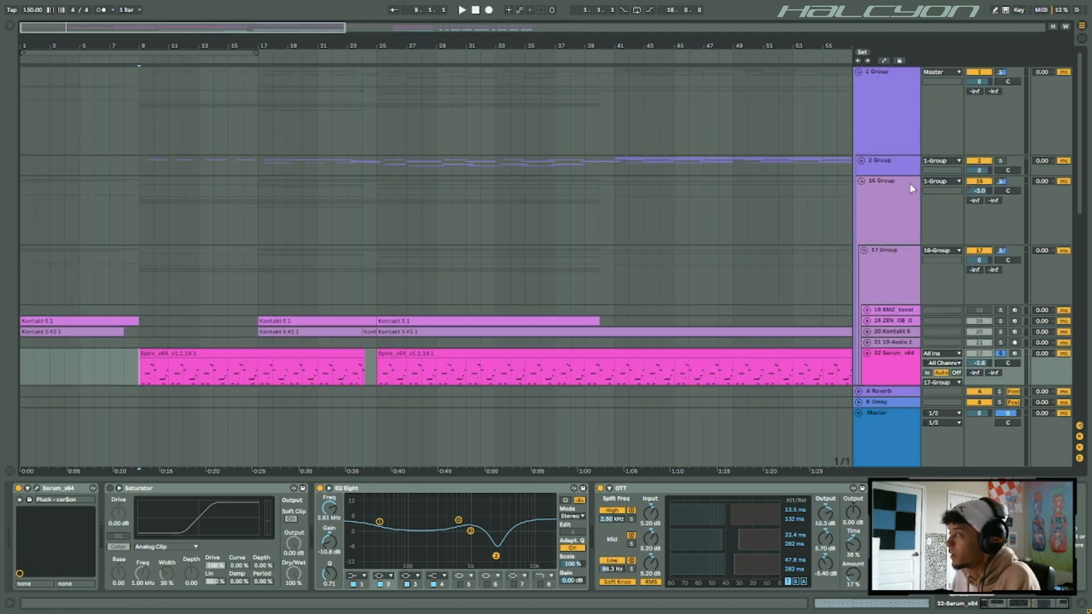
left_click(862, 182)
left_click(860, 181, "alt")
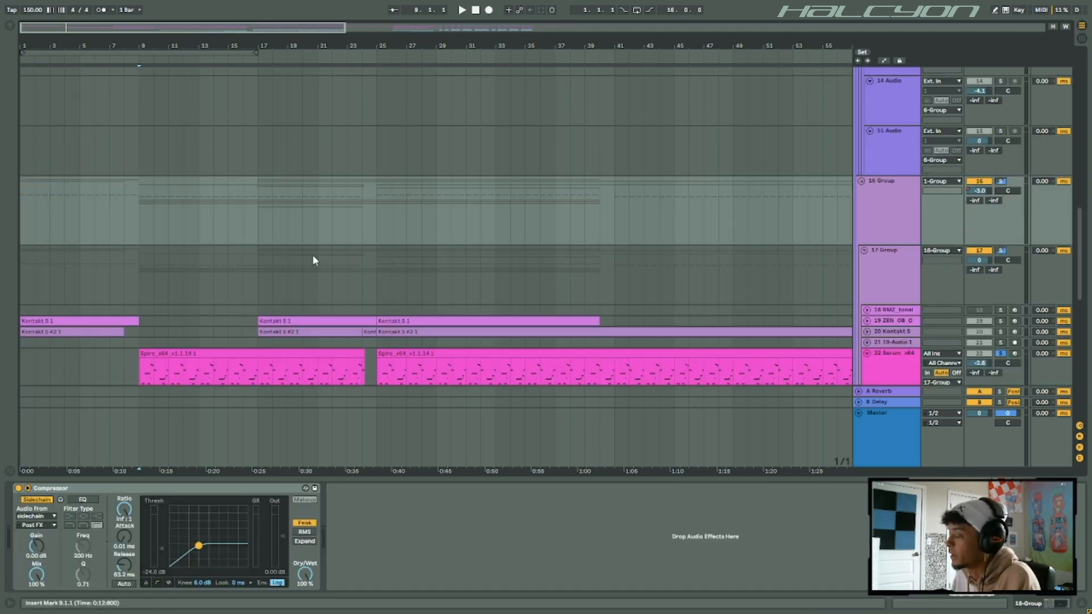
scroll(228, 249, "down", 7)
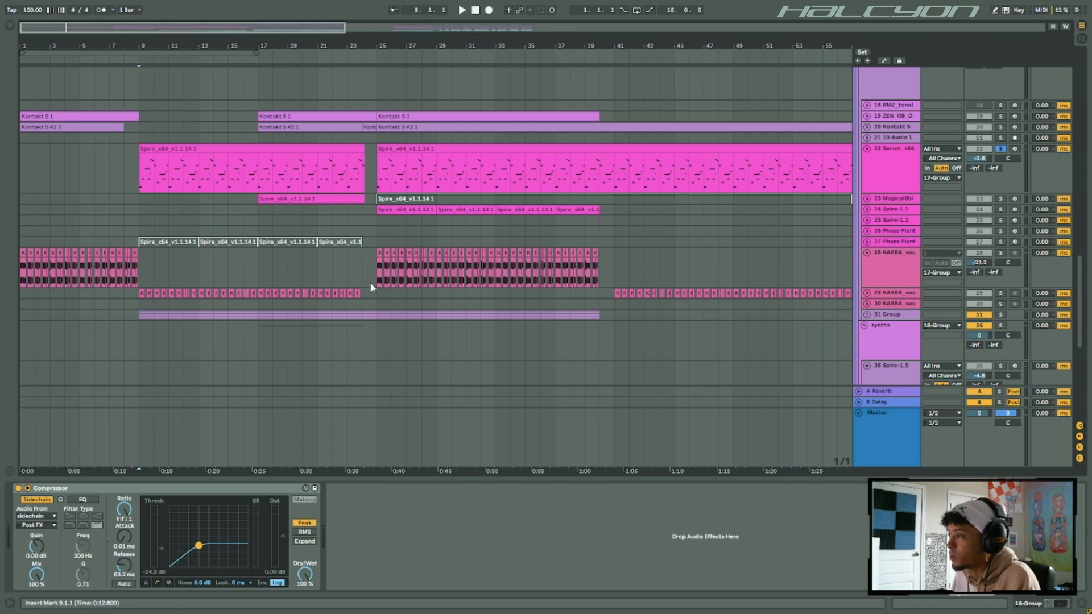
left_click(195, 150)
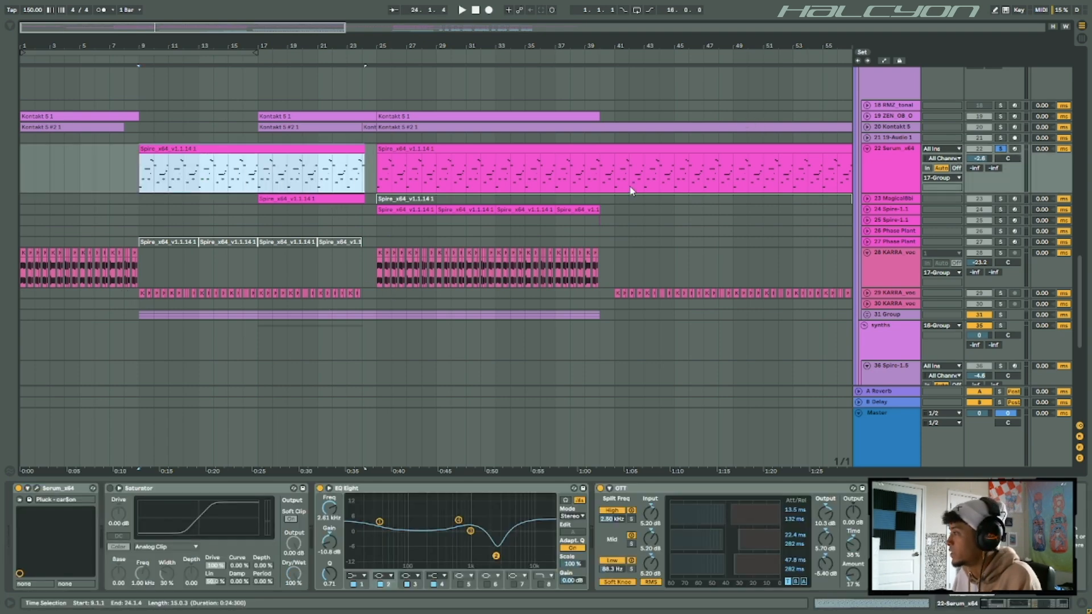
- Unfold all tracks in 17 Group and set the playback start at bar 17 on the 23 Magical8bit track
left_click(866, 199, "alt")
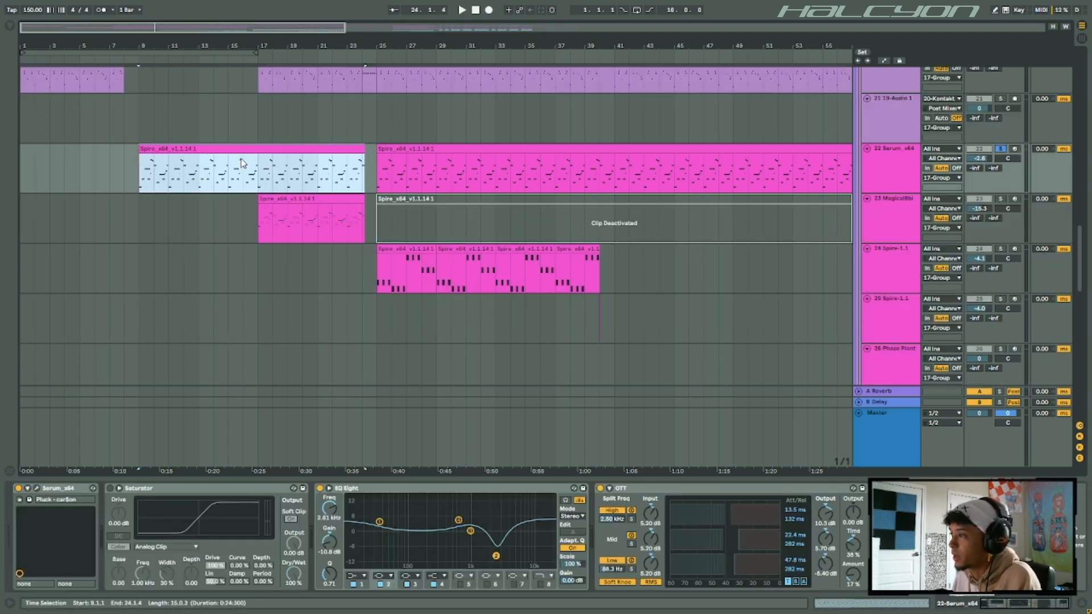
left_click(255, 228)
scroll(430, 223, "down", 2)
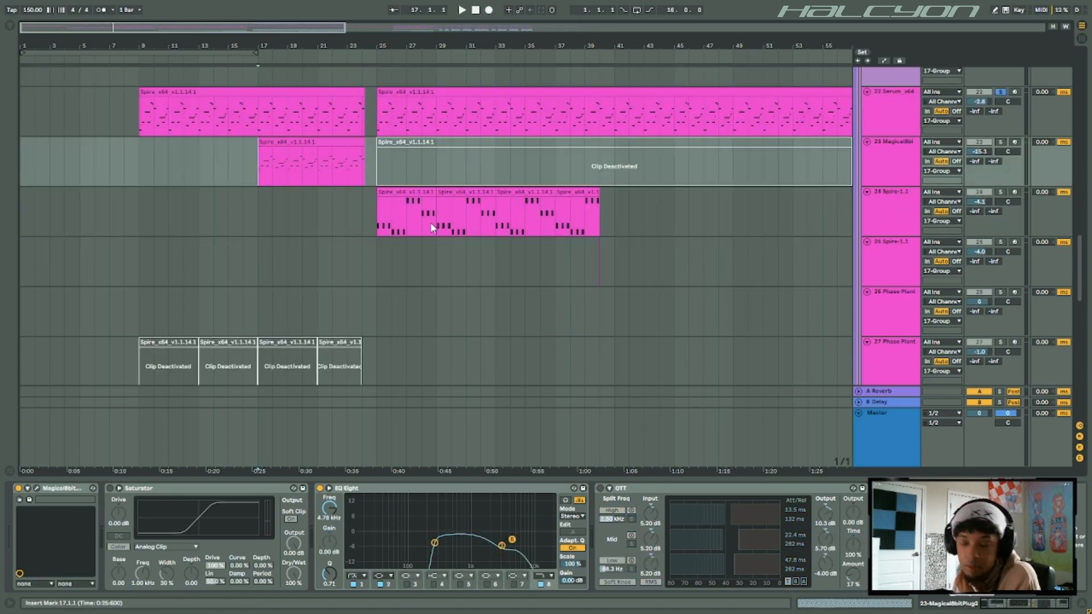
- Fold the 17 Group tracks, turn off the solo on 22 Serum_x64, and play the full mix from bar 5
scroll(430, 222, "up", 5)
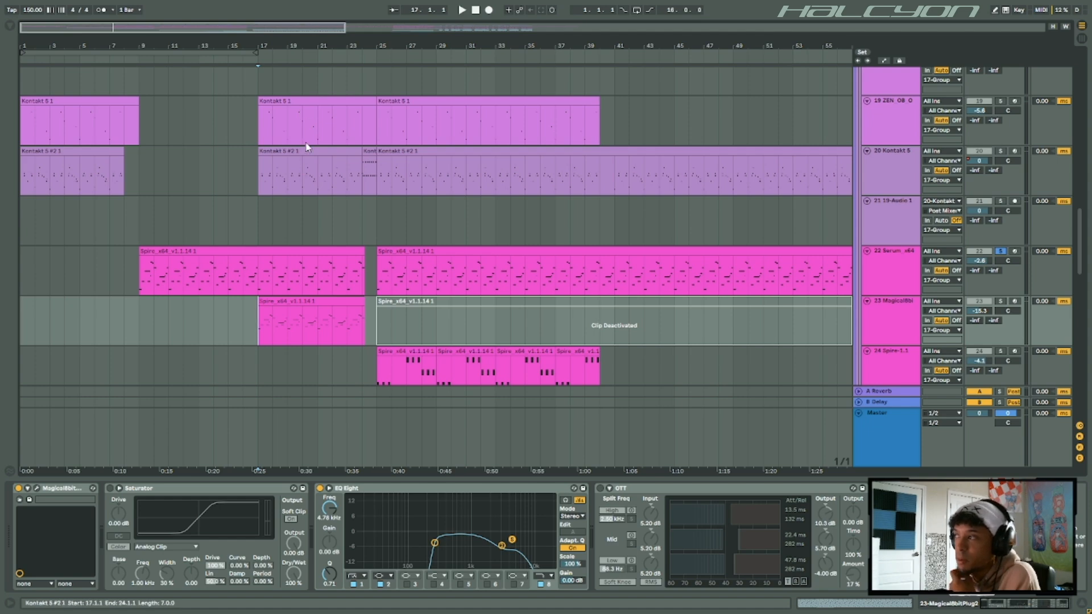
scroll(332, 203, "down", 3)
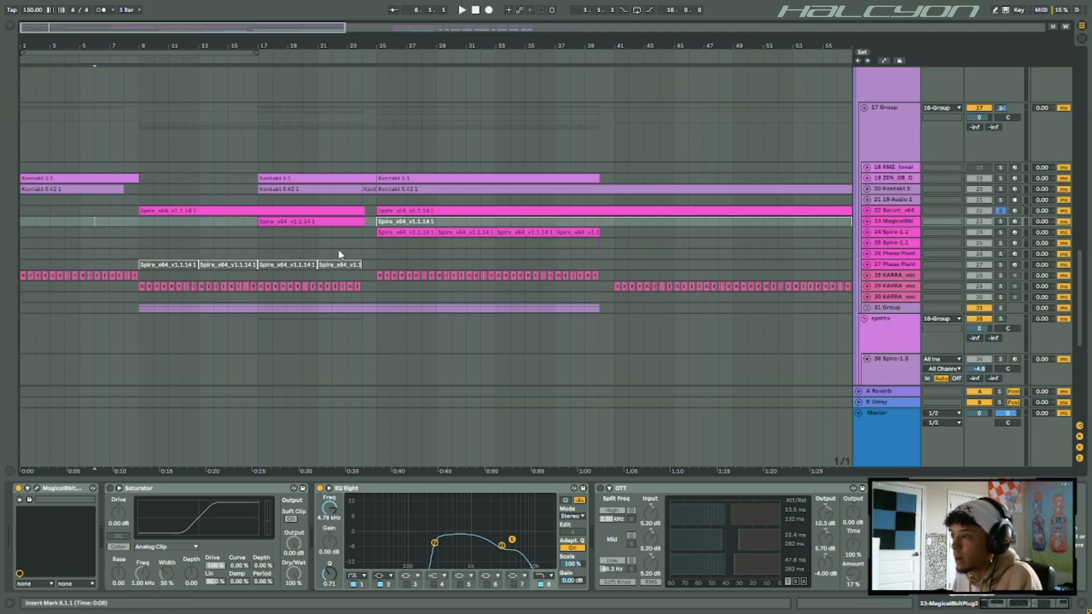
left_click(80, 222)
key("space")
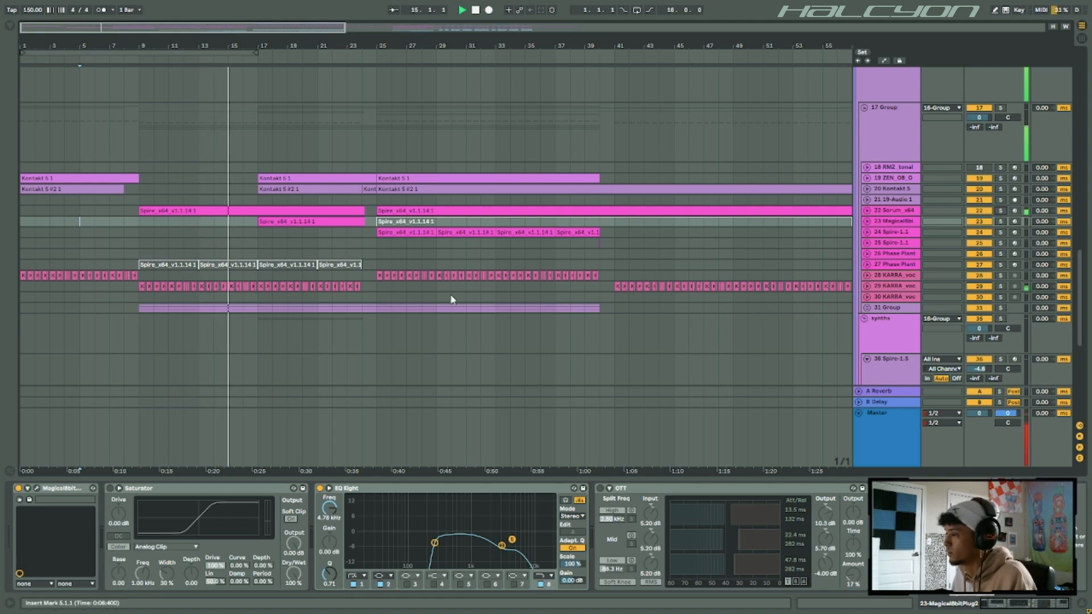
- Unfold 31 Group, stop the playback, and look over its tracks and the vocal tracks above
left_click(867, 308)
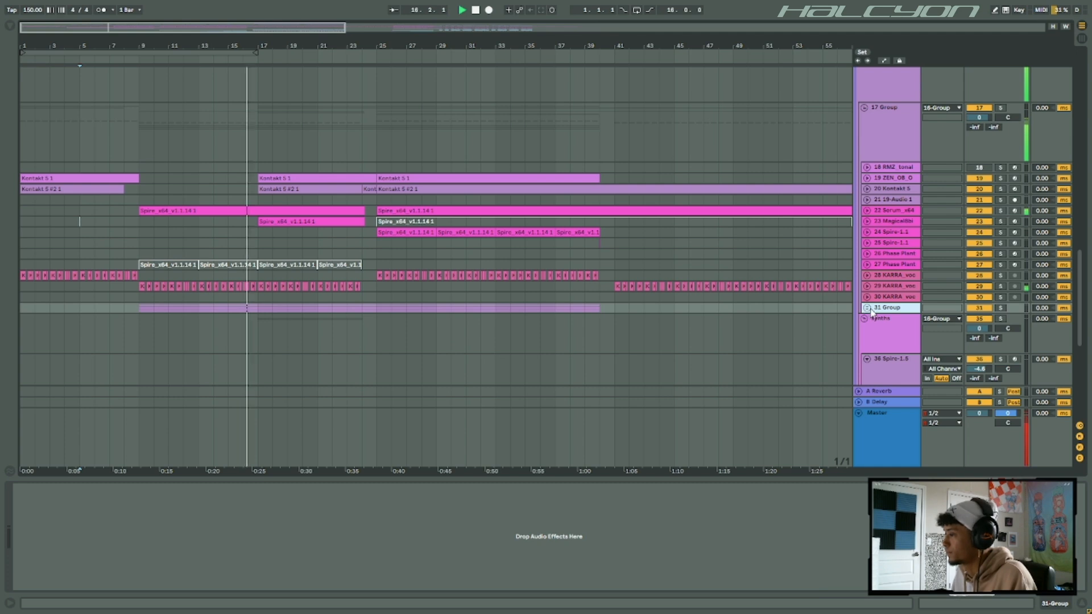
scroll(291, 347, "down", 2)
scroll(290, 346, "down", 2)
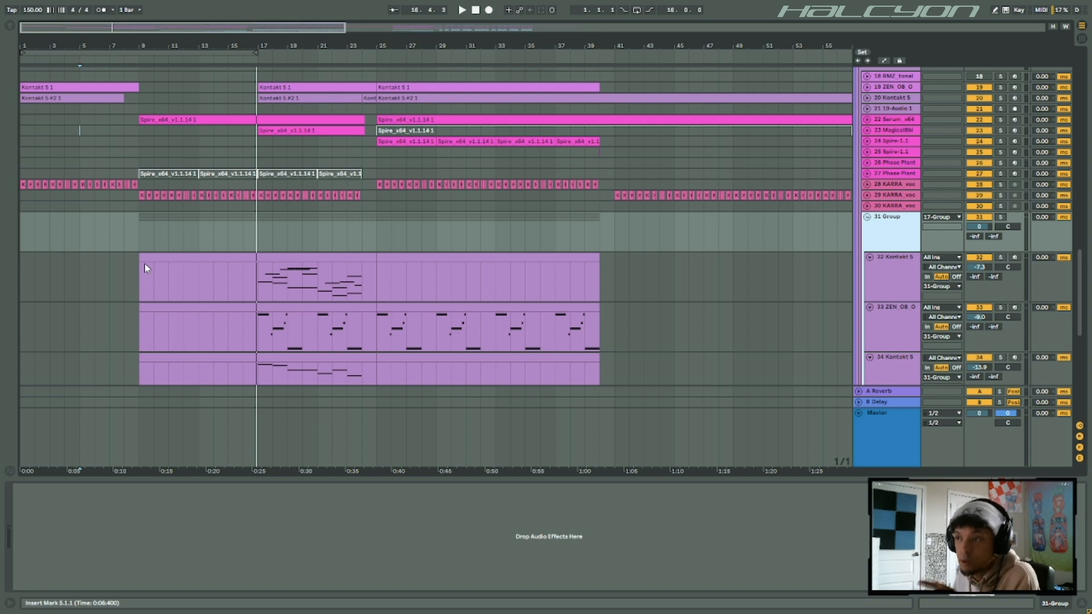
scroll(164, 242, "up", 10)
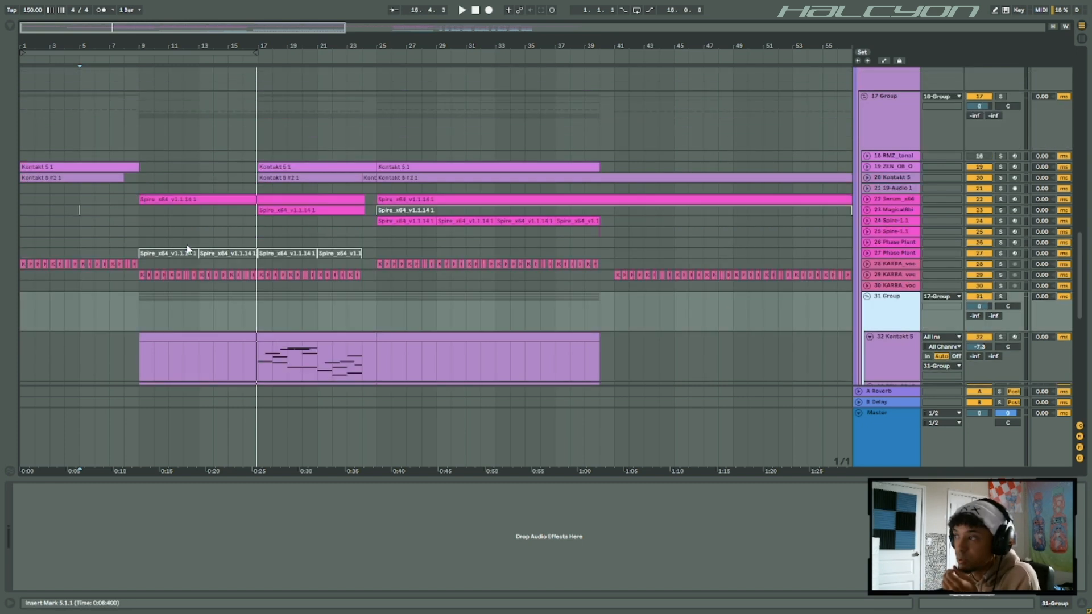
scroll(185, 222, "up", 12)
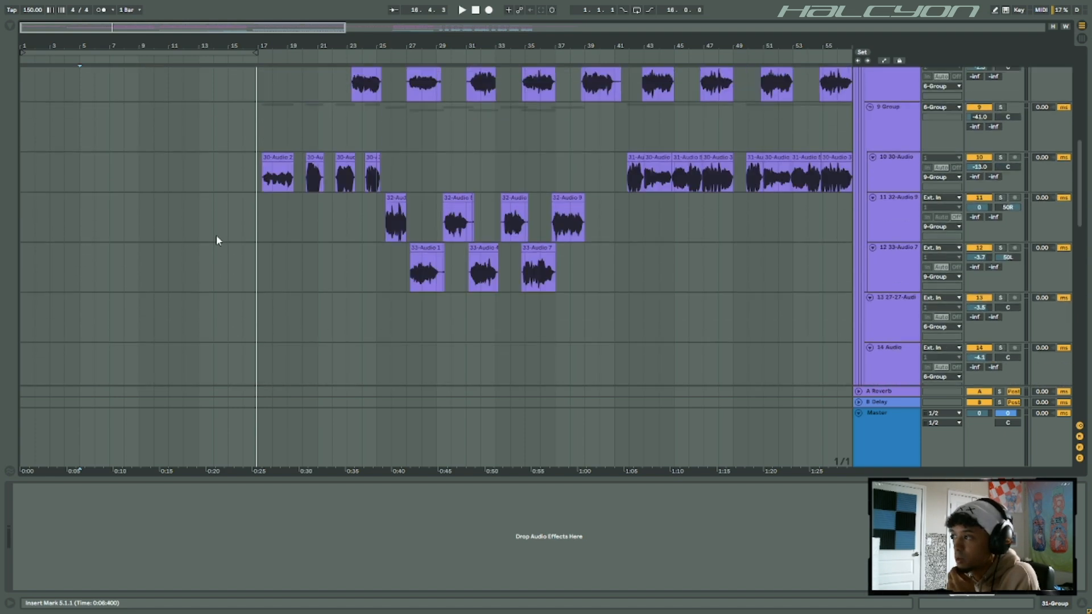
scroll(256, 256, "down", 10)
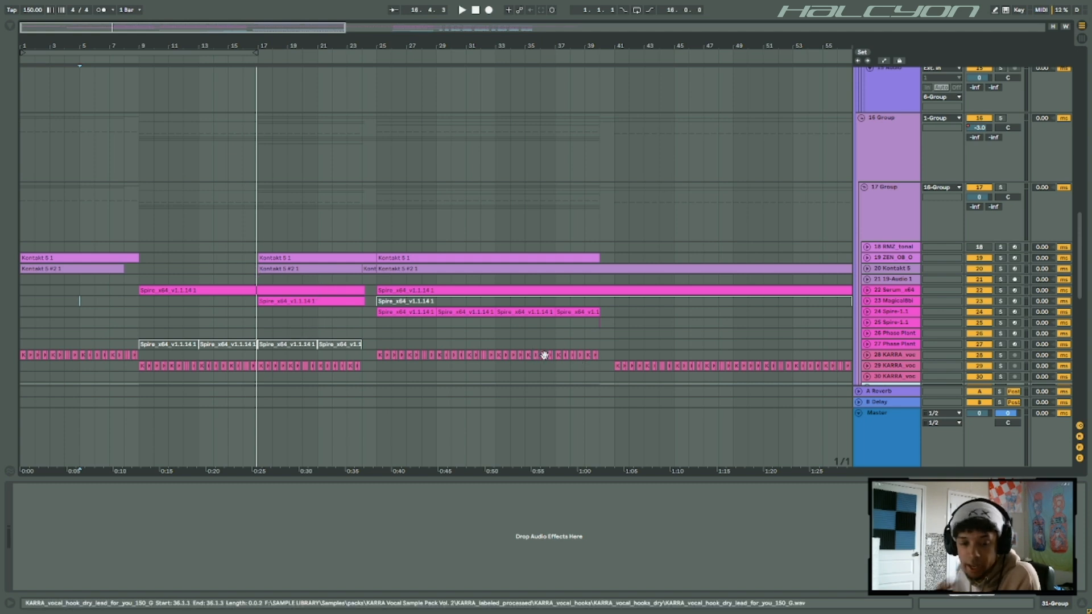
- Unfold the 17 Group tracks and select the bar 17 clips on 23 Magical8bit, 20 Kontakt 5 and 19 ZEN_OB_O in turn
key("h")
left_click(285, 275)
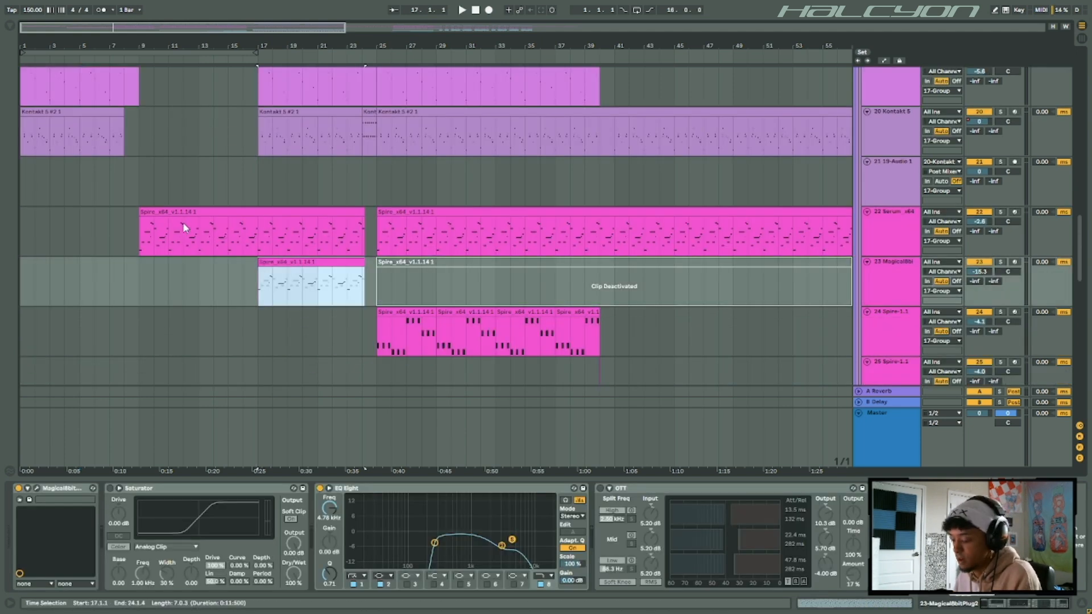
scroll(308, 195, "up", 2)
left_click(301, 202)
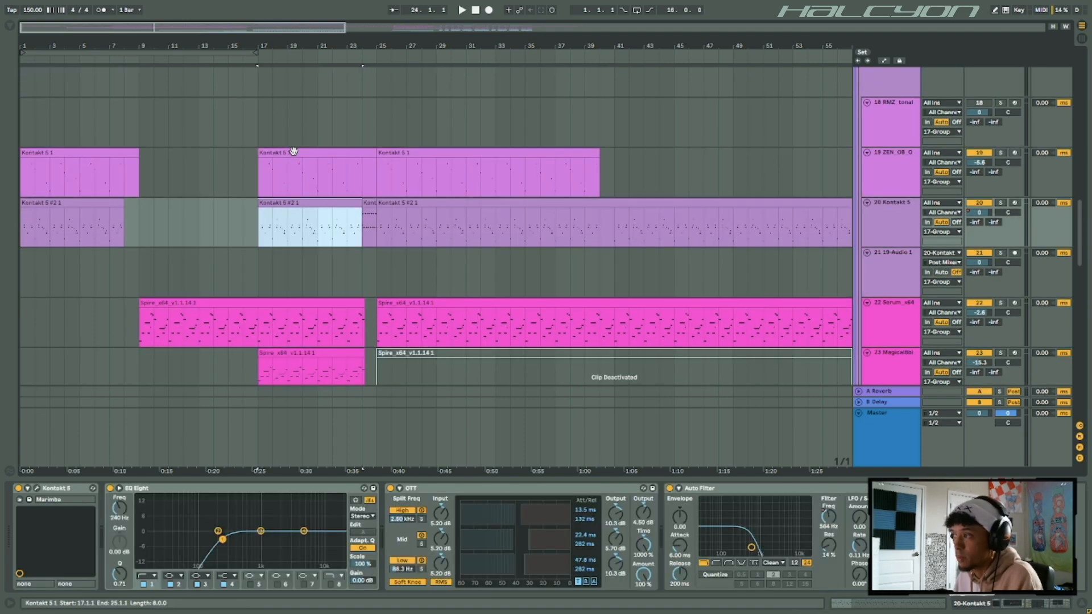
left_click(293, 153)
- Unfold the drums group, solo the 40 Spire-1.5 track, and briefly play its clip from bar 17
scroll(318, 351, "down", 6)
scroll(309, 323, "down", 10)
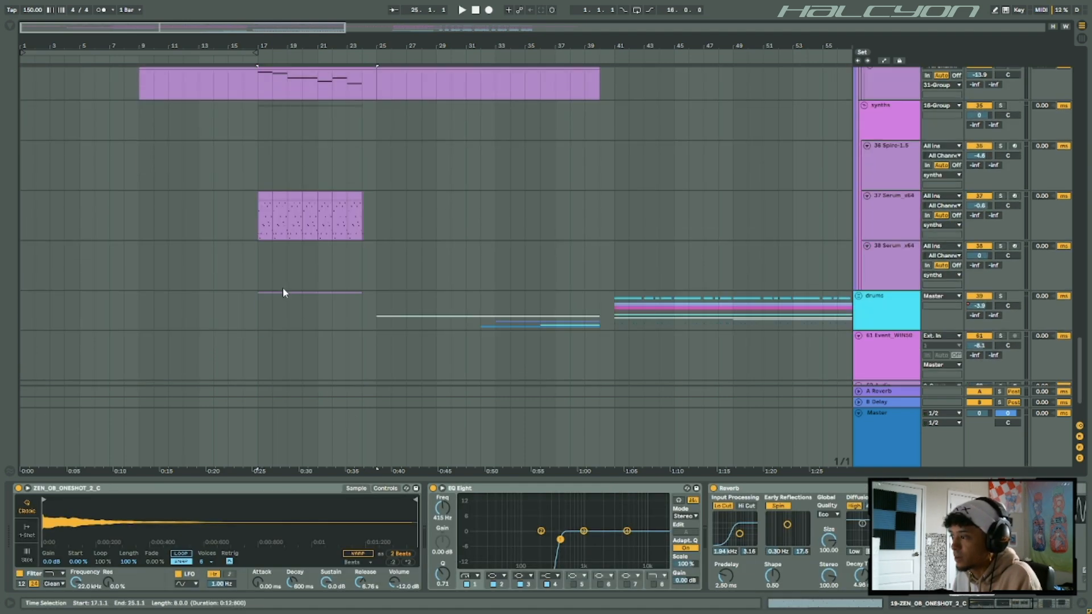
left_click(979, 283)
left_click(1000, 276)
left_click(322, 302)
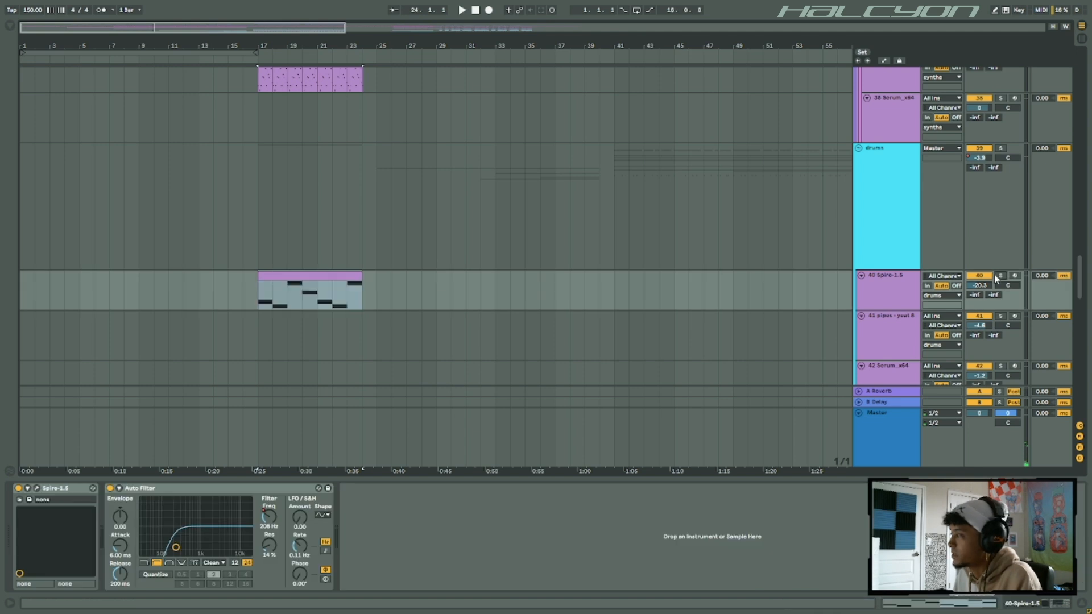
key("space")
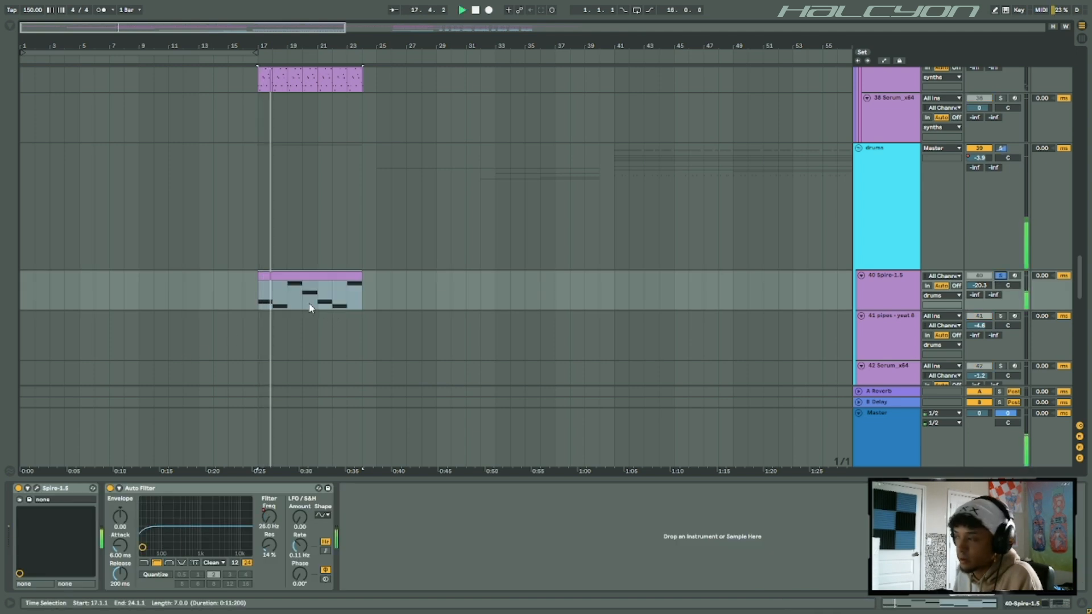
scroll(321, 309, "up", 6)
key("space")
- Solo the 37 Serum_x64 track in the synths group and play its clip from bar 21
left_click(277, 209)
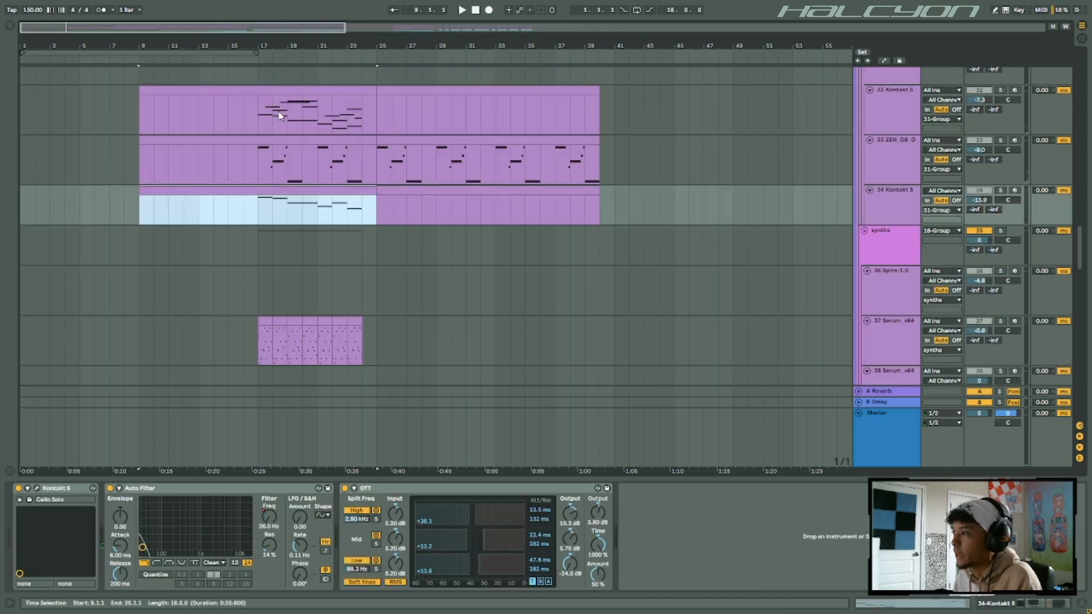
left_click(261, 338)
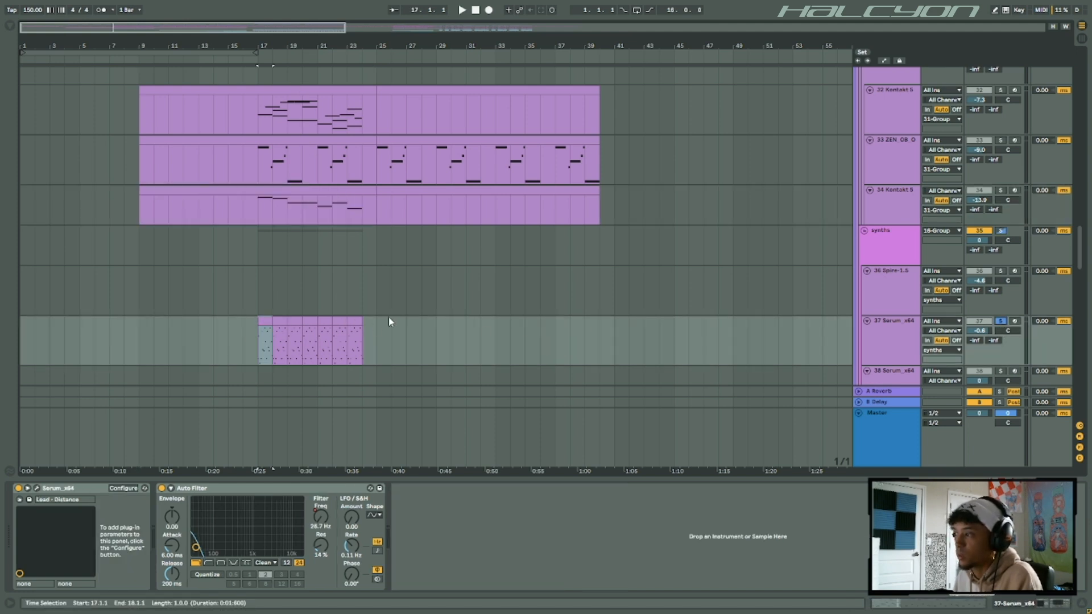
scroll(633, 320, "down", 5)
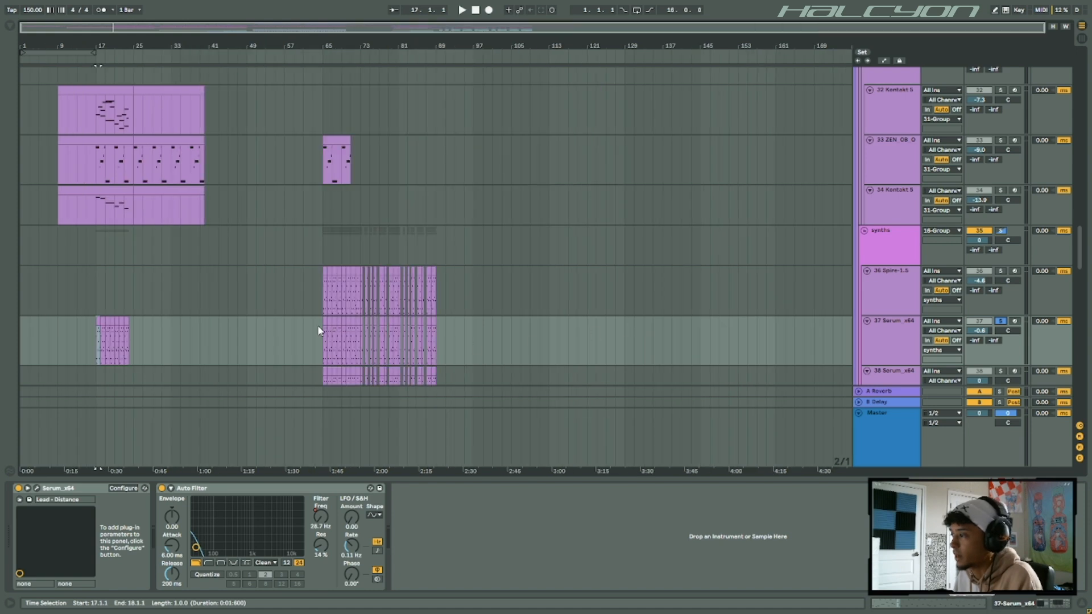
scroll(91, 326, "up", 6)
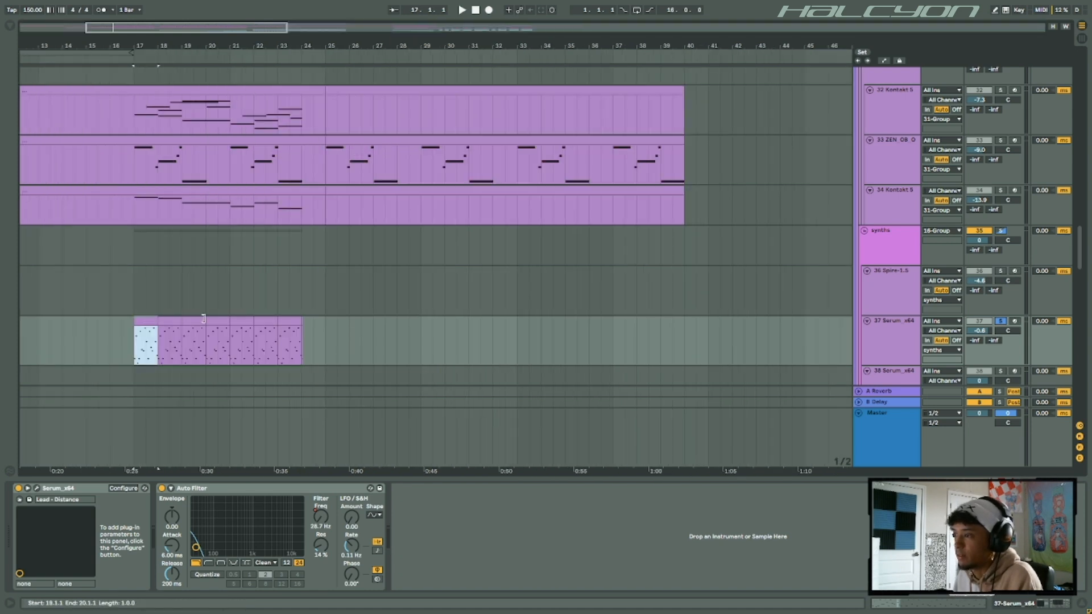
left_click(242, 341)
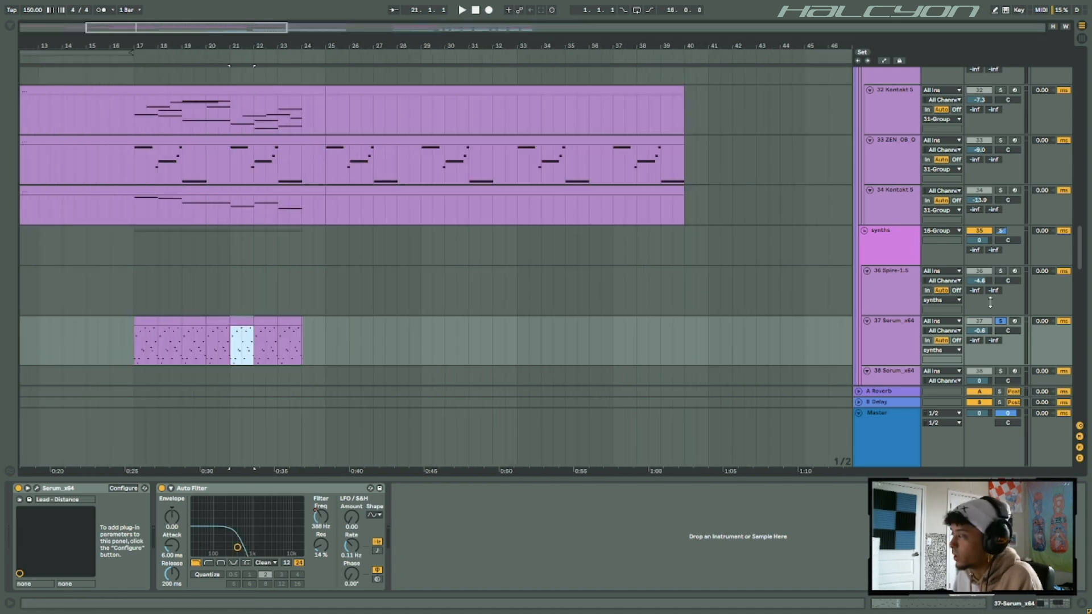
key("space")
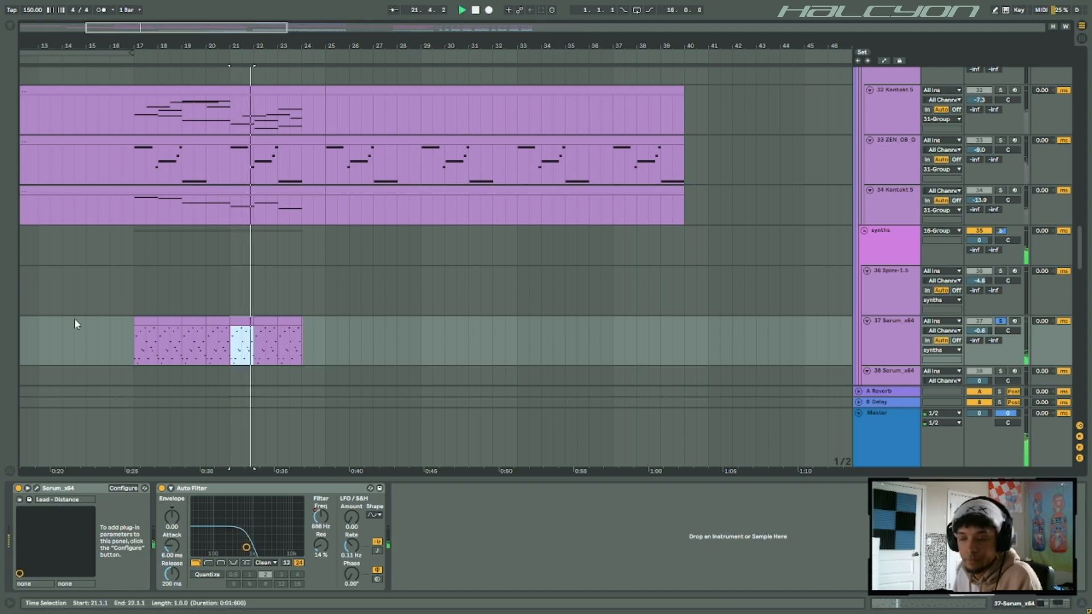
- Stop the playback, fold all tracks in 17 Group, and set the playback start at bar 16 on the 24 Spire-1.1 track
scroll(188, 307, "up", 6)
left_click(860, 227)
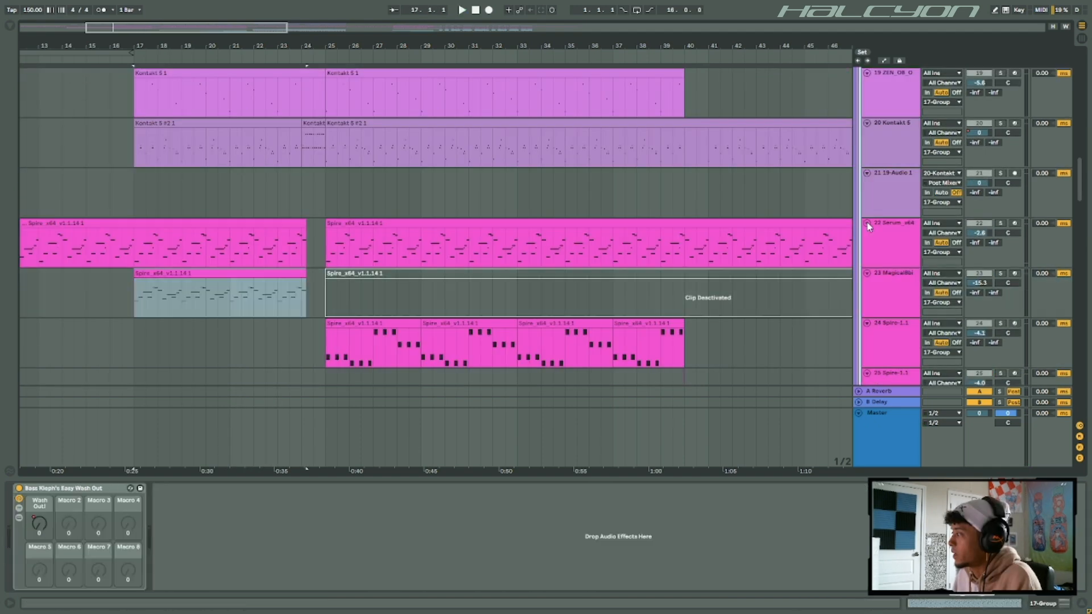
left_click(867, 223, "alt")
scroll(125, 234, "down", 3)
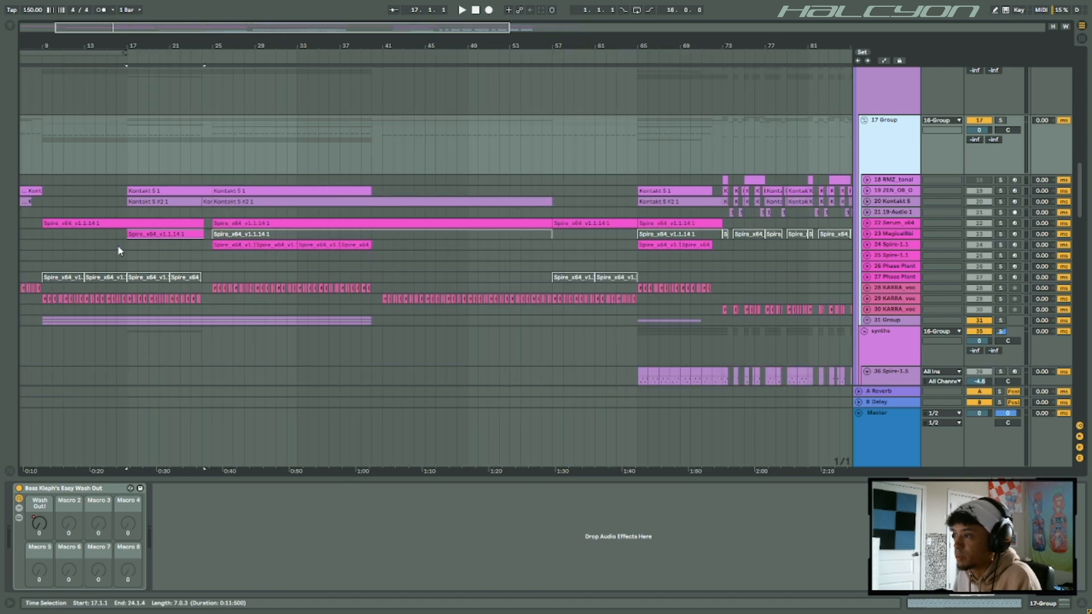
left_click(118, 247)
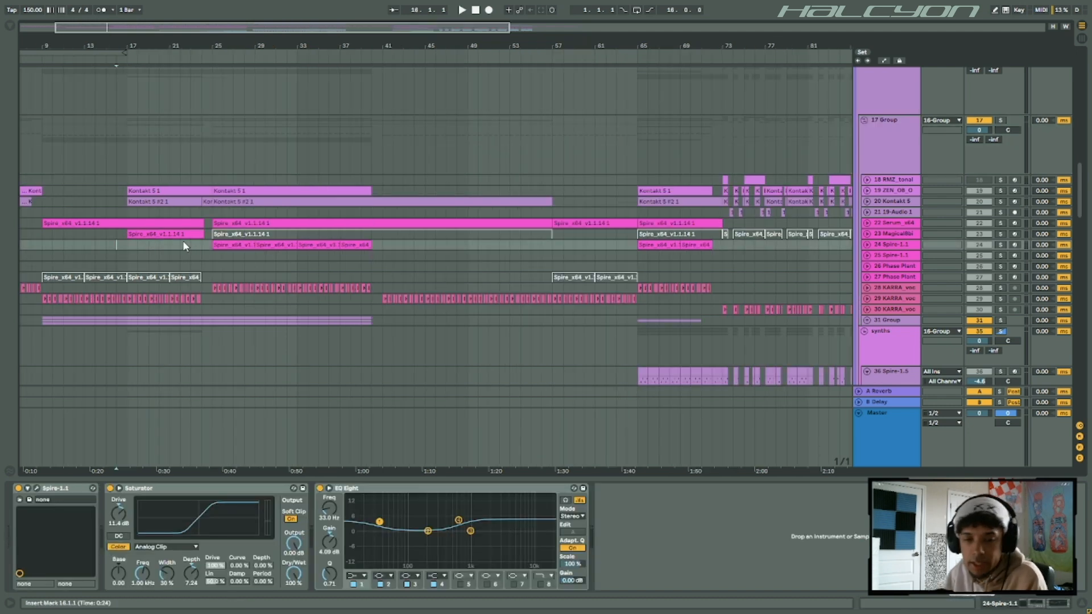
- Look over 17 Group and the synths group, and set the playback start at bar 17 on the 25 Spire-1.1 track
scroll(376, 264, "down", 2)
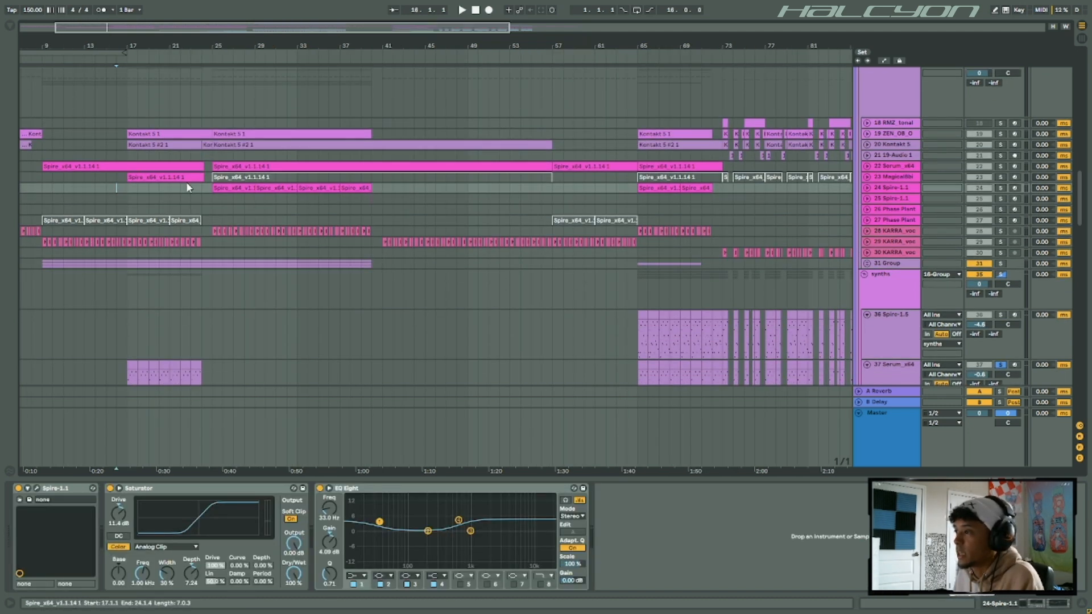
scroll(892, 138, "up", 3)
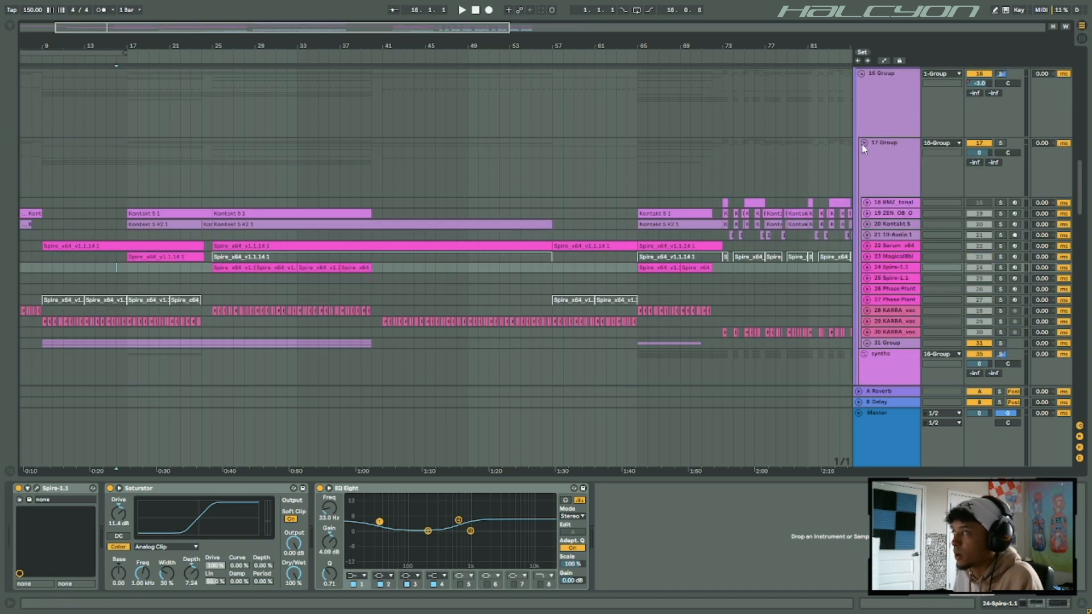
left_click(863, 144)
left_click(864, 144)
scroll(304, 176, "down", 5)
scroll(209, 196, "up", 1)
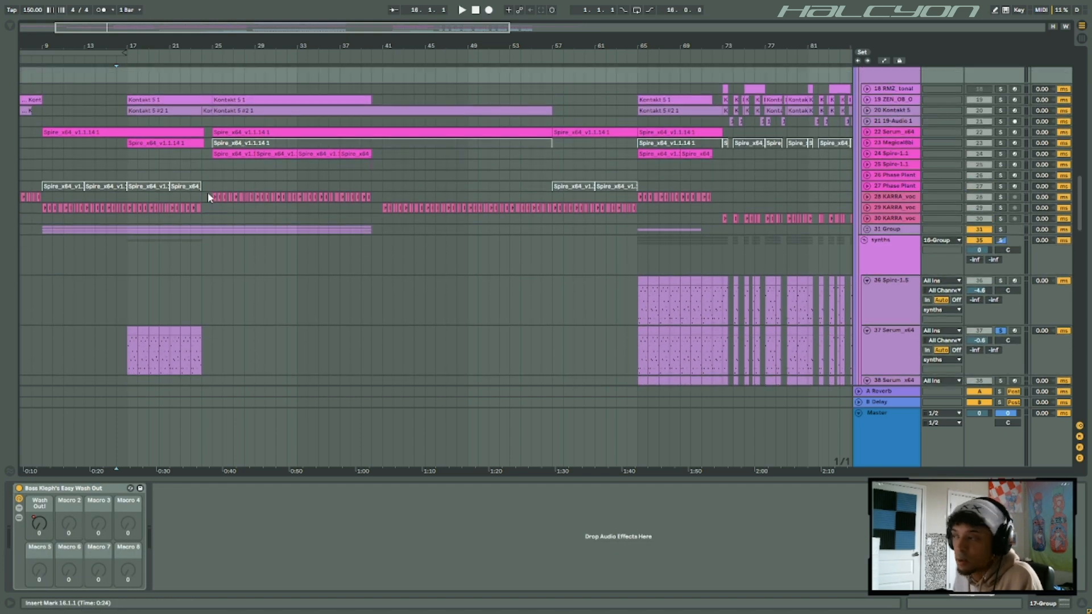
scroll(208, 196, "up", 2)
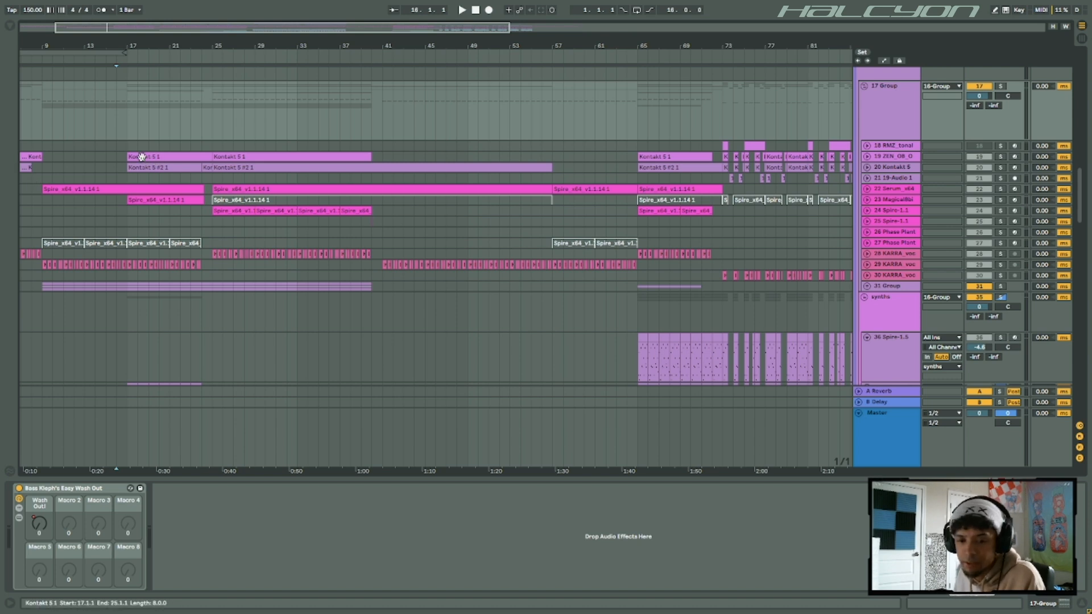
left_click(130, 222)
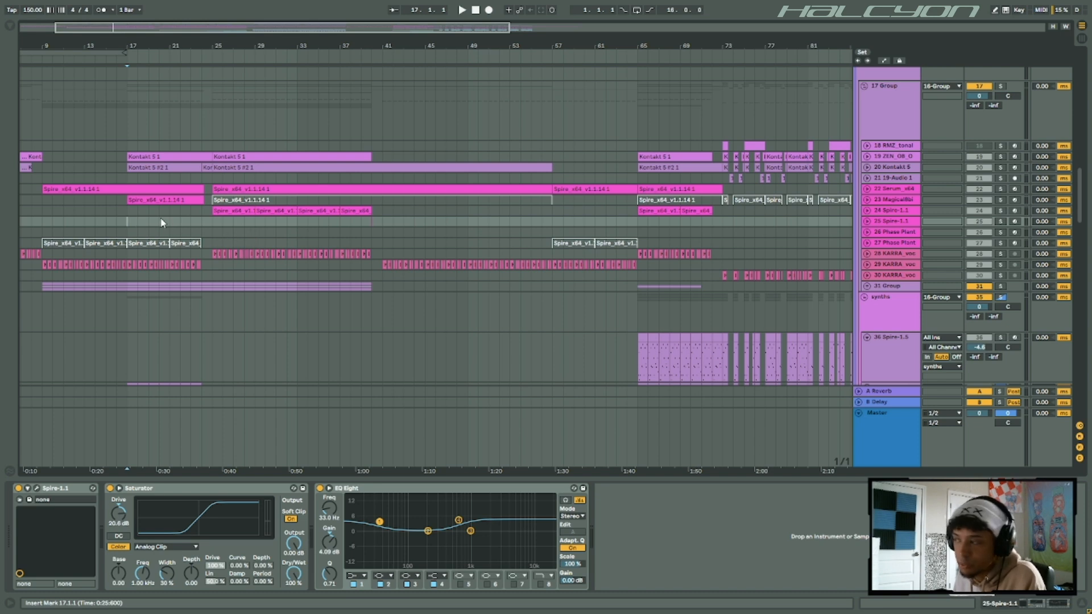
- Clear the solos and play the full mix from bar 21
scroll(345, 223, "down", 3)
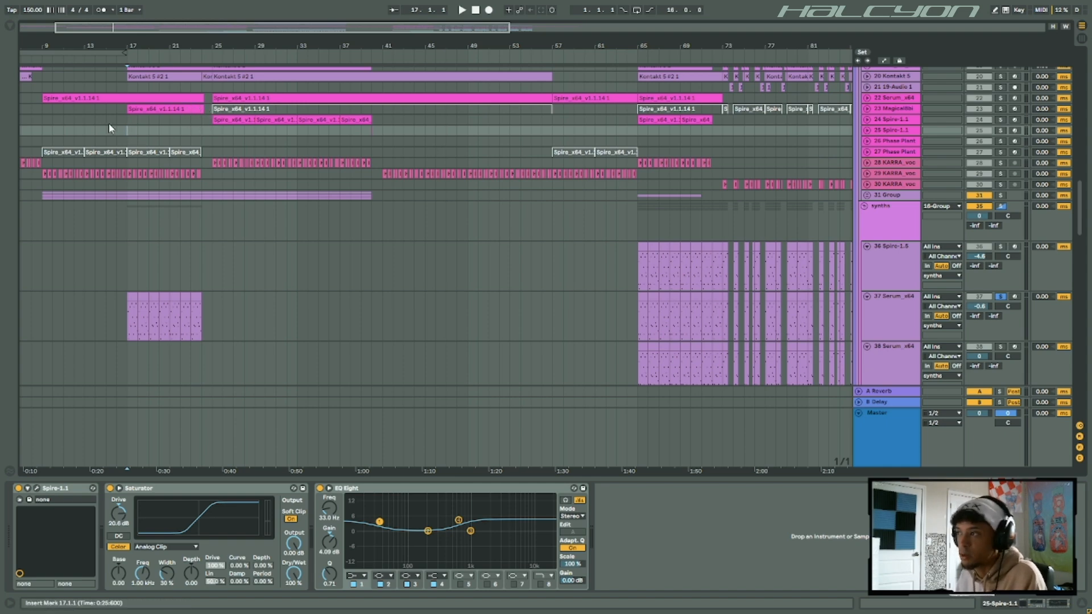
scroll(270, 211, "up", 5)
left_click(864, 143)
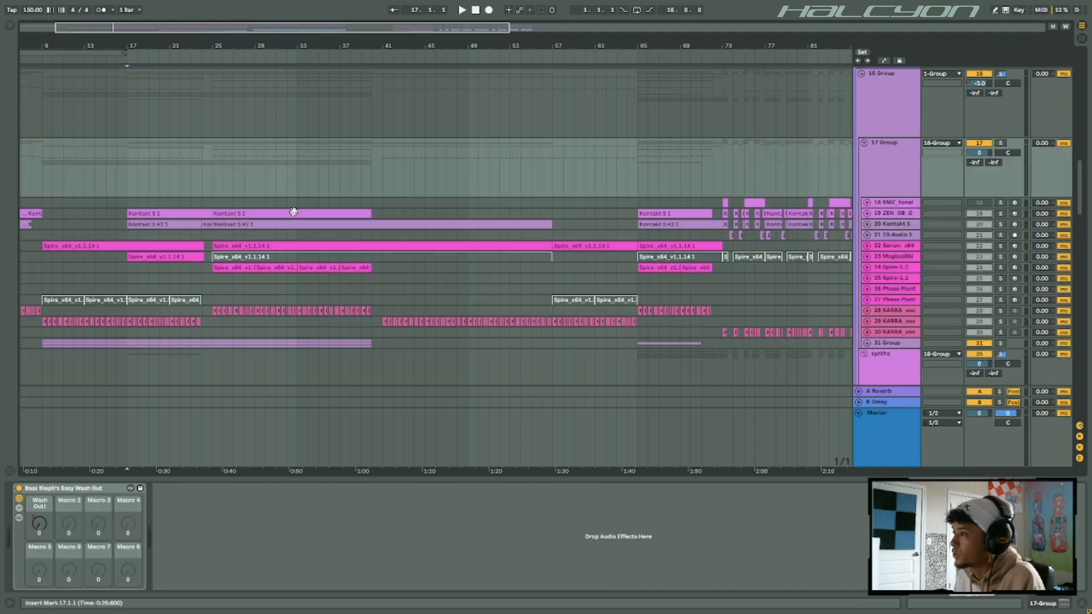
scroll(293, 212, "down", 3)
left_click(128, 199)
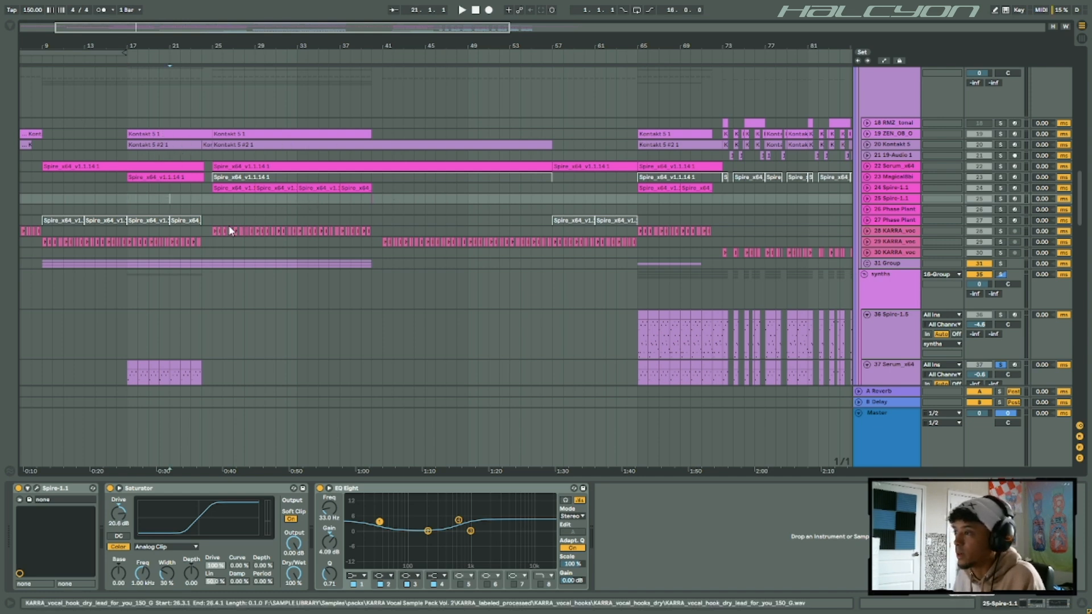
key("space")
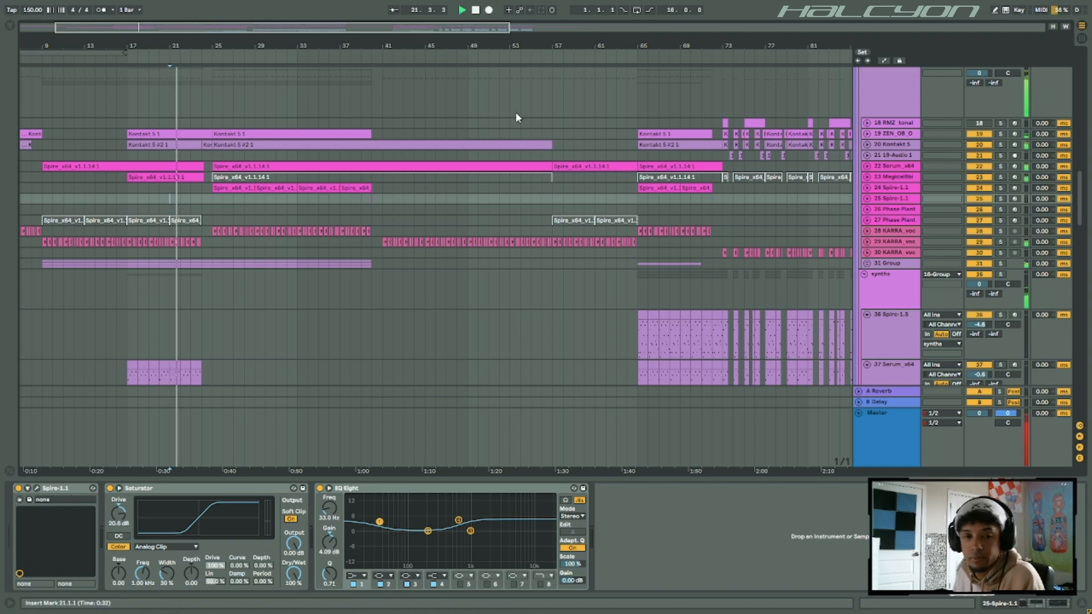
- Stop the playback, unfold all tracks in 17 Group, and show the 20 Kontakt 5 clips around bar 24 in close-up
scroll(461, 159, "up", 3)
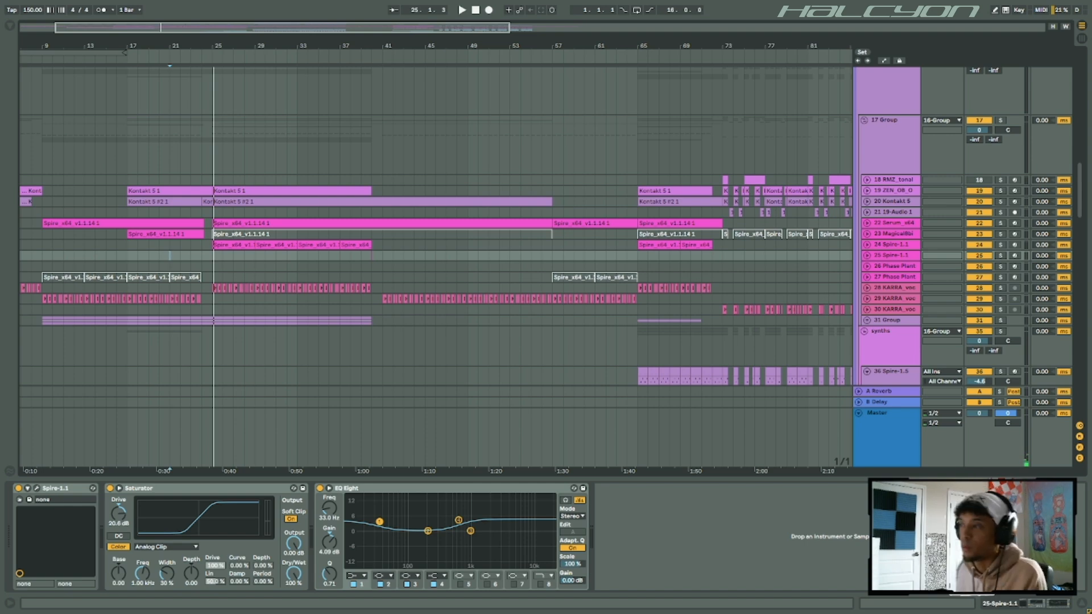
left_click(867, 202, "alt")
scroll(202, 233, "up", 8)
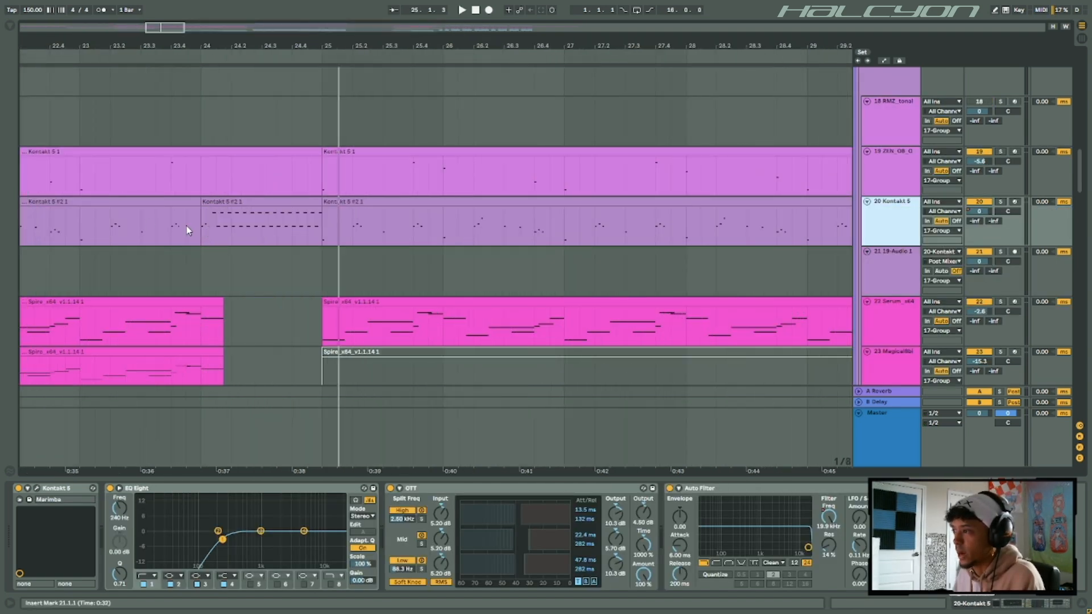
- Select the short 20 Kontakt 5 clip at bar 24 and show its Auto Filter frequency automation in the arrangement
scroll(211, 318, "down", 4)
scroll(214, 244, "down", 4)
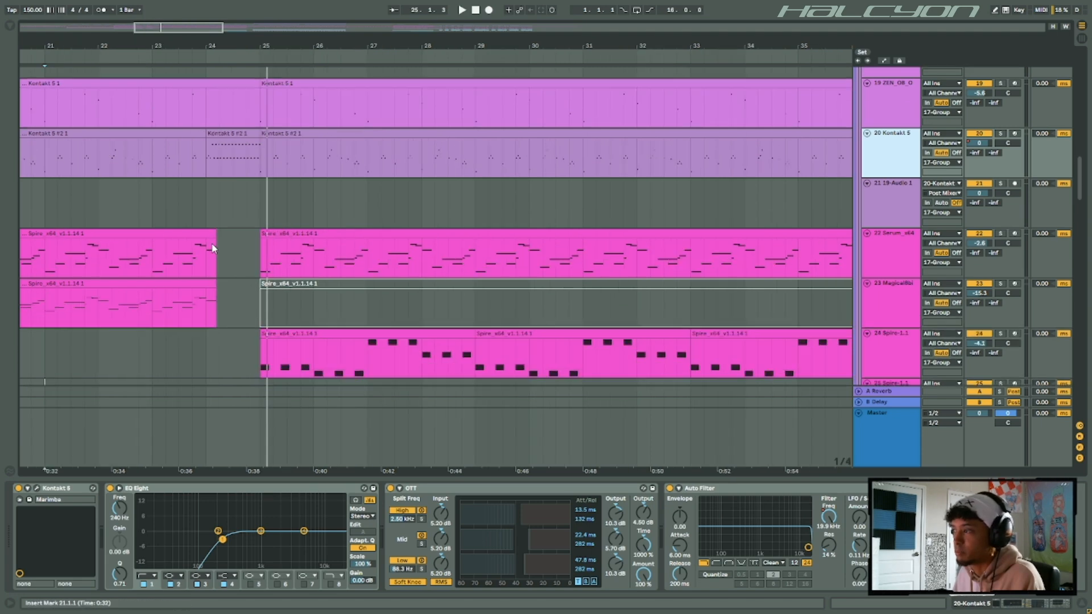
scroll(211, 206, "up", 2)
left_click(219, 134)
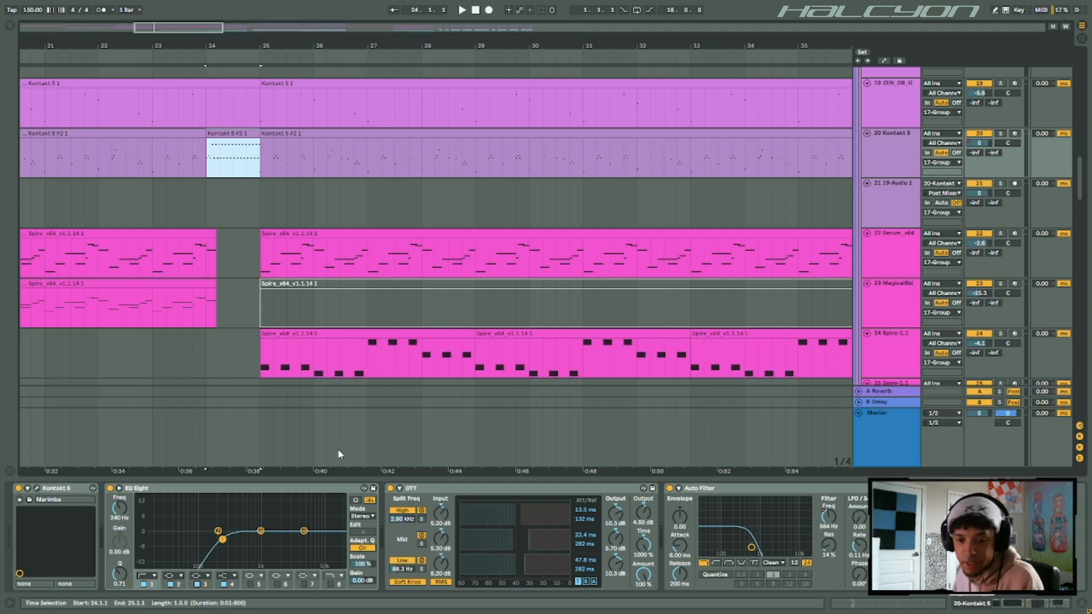
left_click(828, 511)
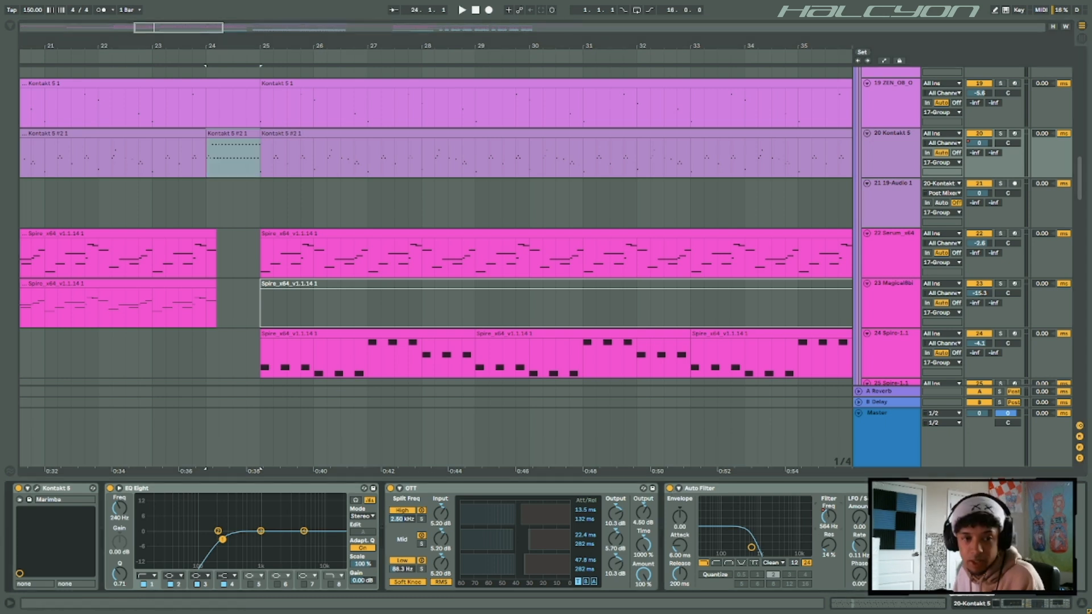
key("a")
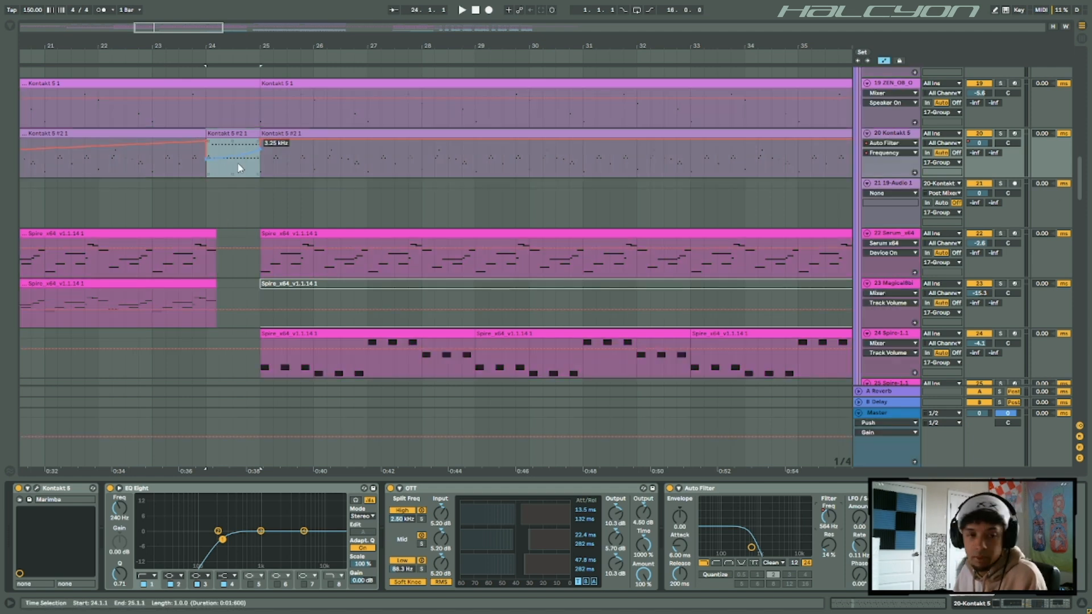
- Solo the 20 Kontakt 5 track, play it from bar 24, and stop the playback at bar 25
key("s")
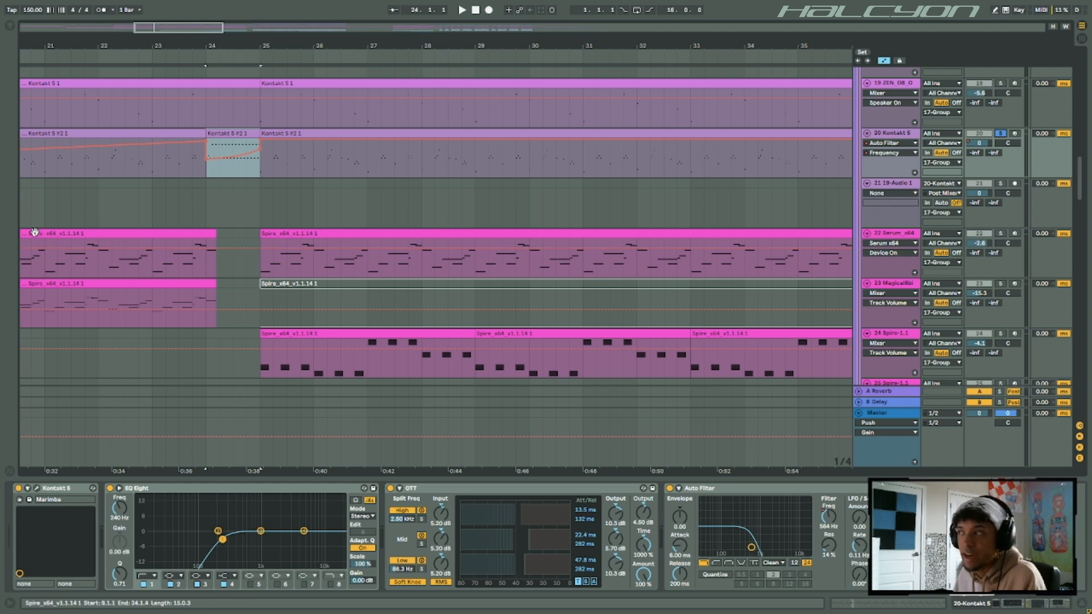
left_click(1000, 134)
key("space")
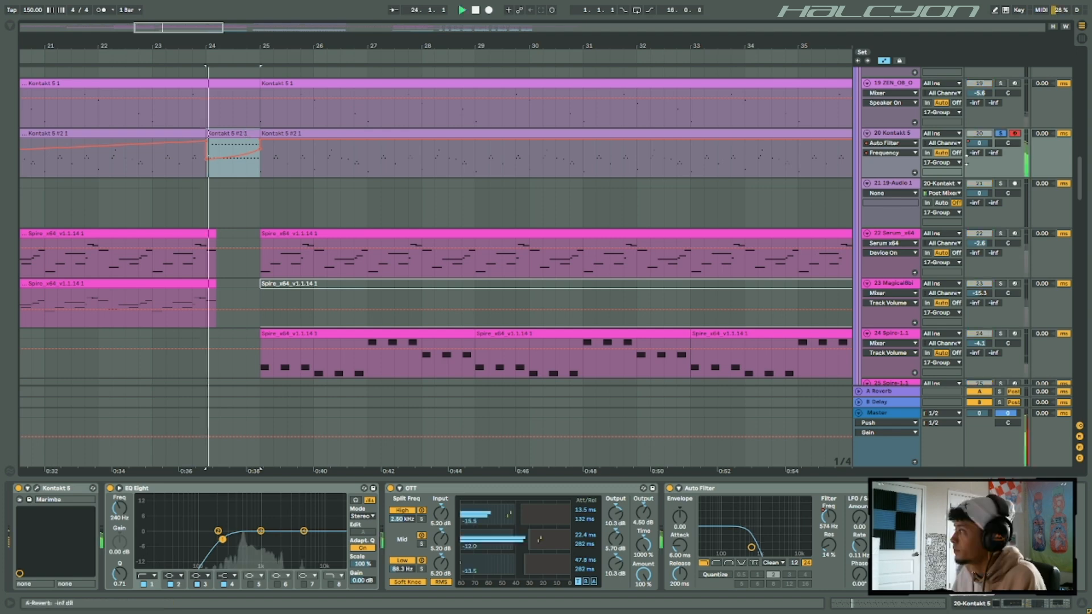
key("space")
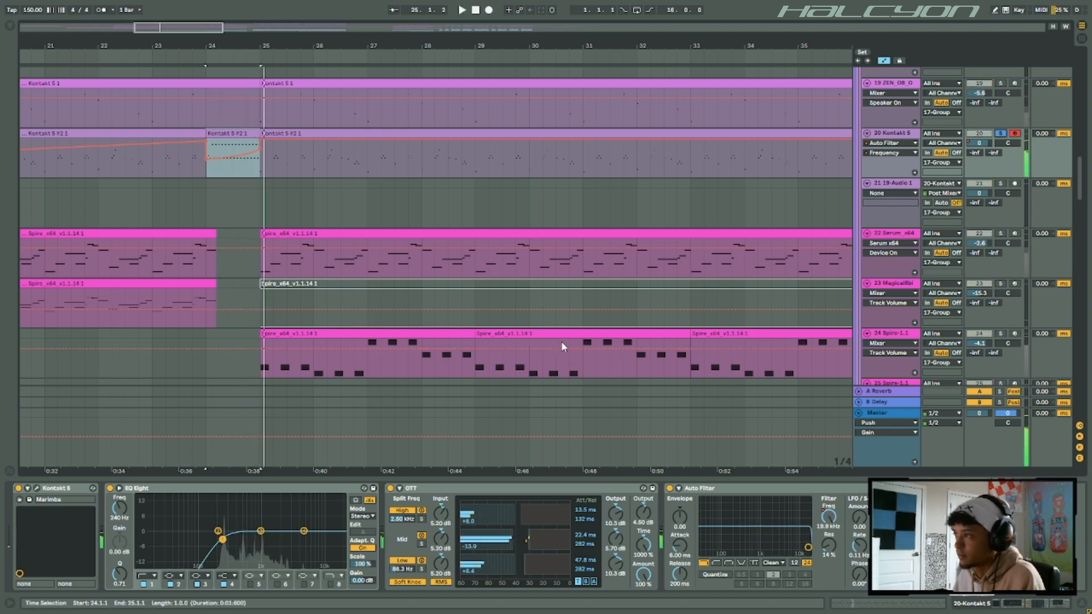
- Select the first clip on the 24 Spire-1.1 track, spanning bars 25 to 29, and show the track's effect chain
scroll(277, 227, "down", 3)
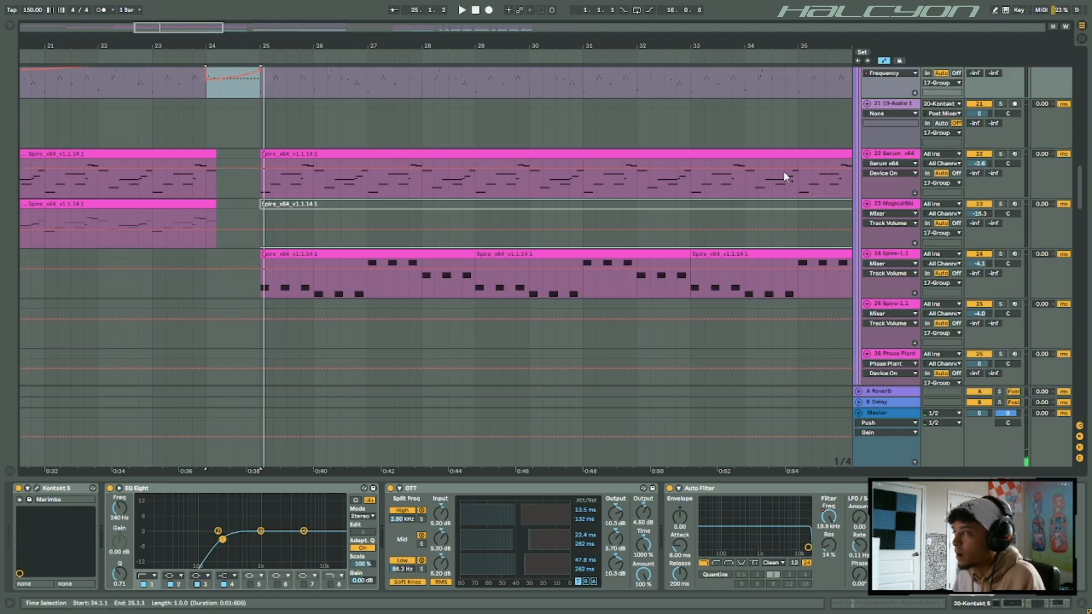
left_click(868, 154, "alt")
left_click(287, 165)
left_click(287, 175)
left_click(865, 174)
left_click(867, 174, "alt")
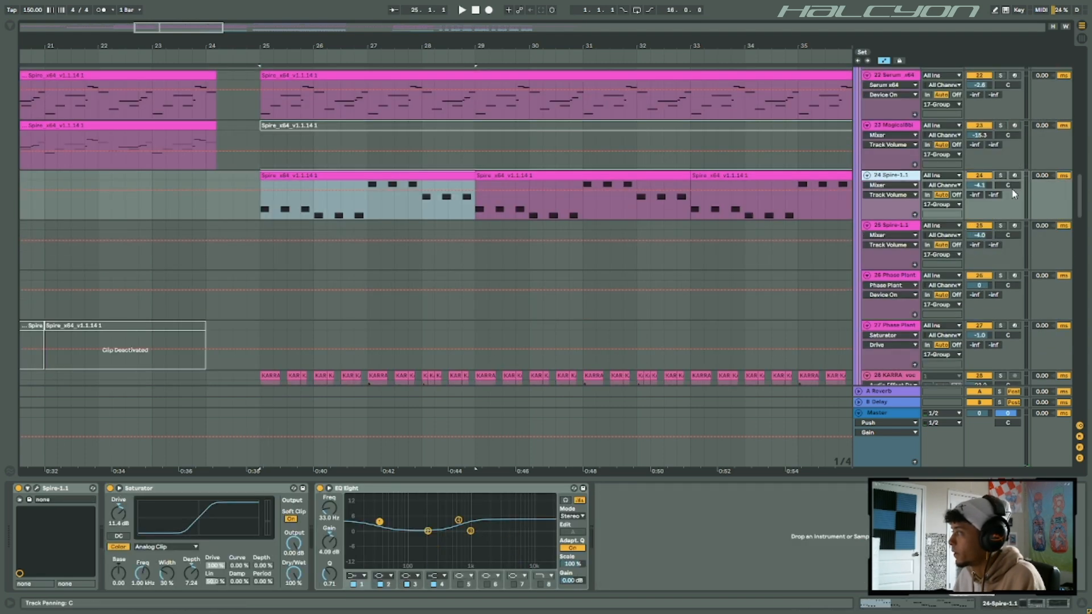
- Solo the 24 Spire-1.1 track, play it from bar 25, stop the playback and clear the solo
left_click(1000, 175)
key("space")
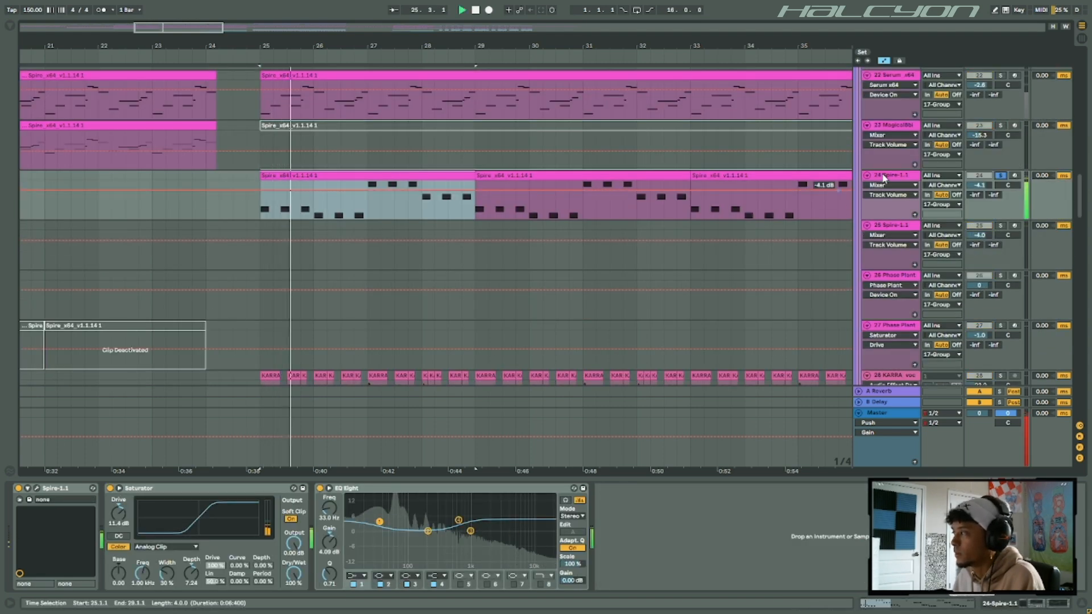
key("space")
left_click(1000, 176)
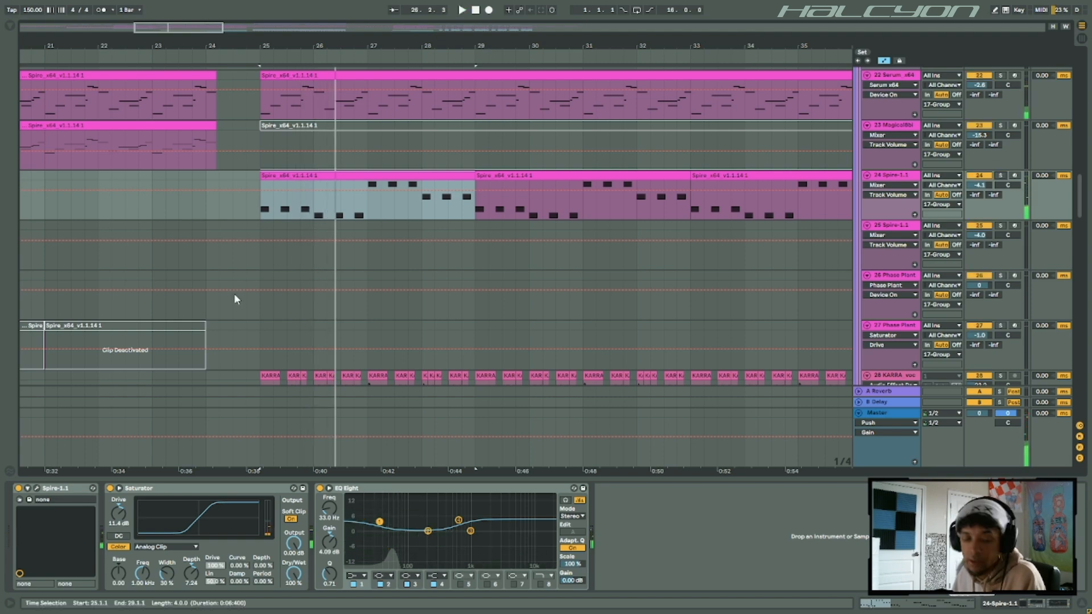
- Fold 16 Group, play the full mix from bar 24 and stop the playback
left_click(866, 175, "alt")
scroll(629, 219, "up", 10)
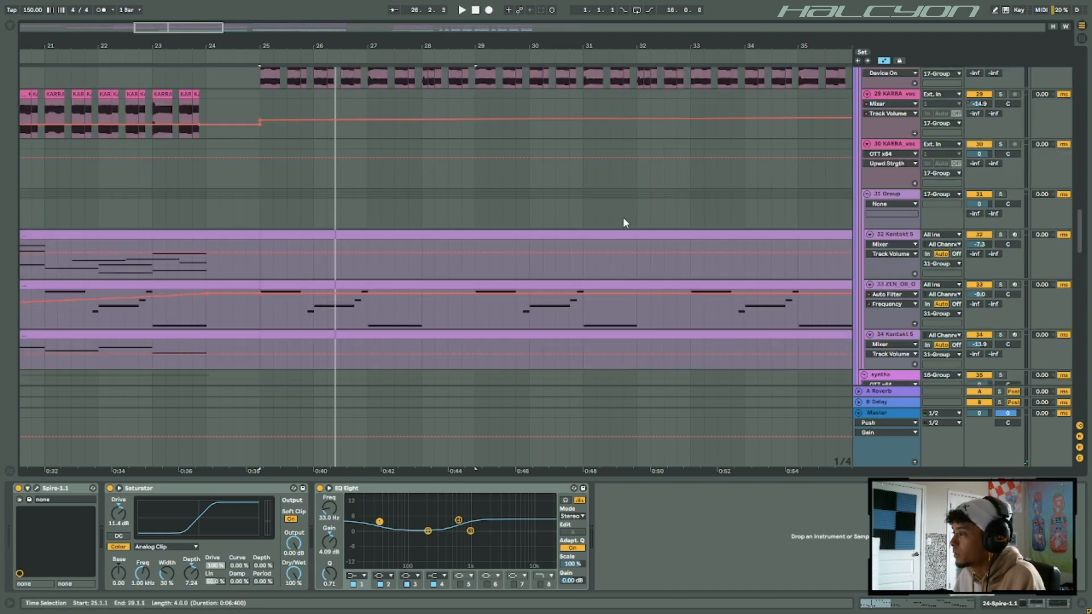
left_click(861, 166)
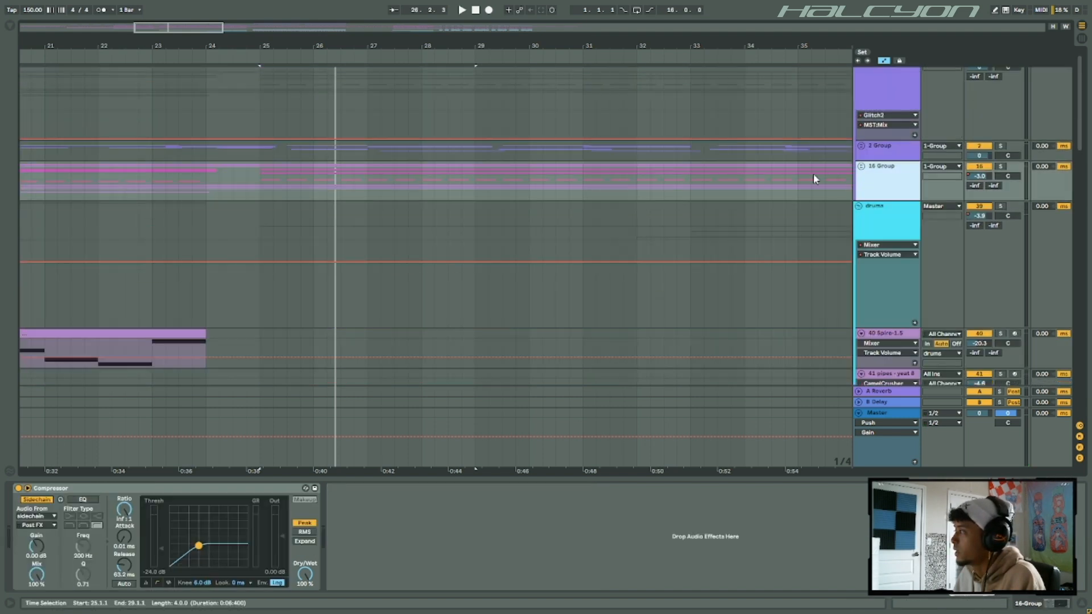
left_click(207, 188)
key("space")
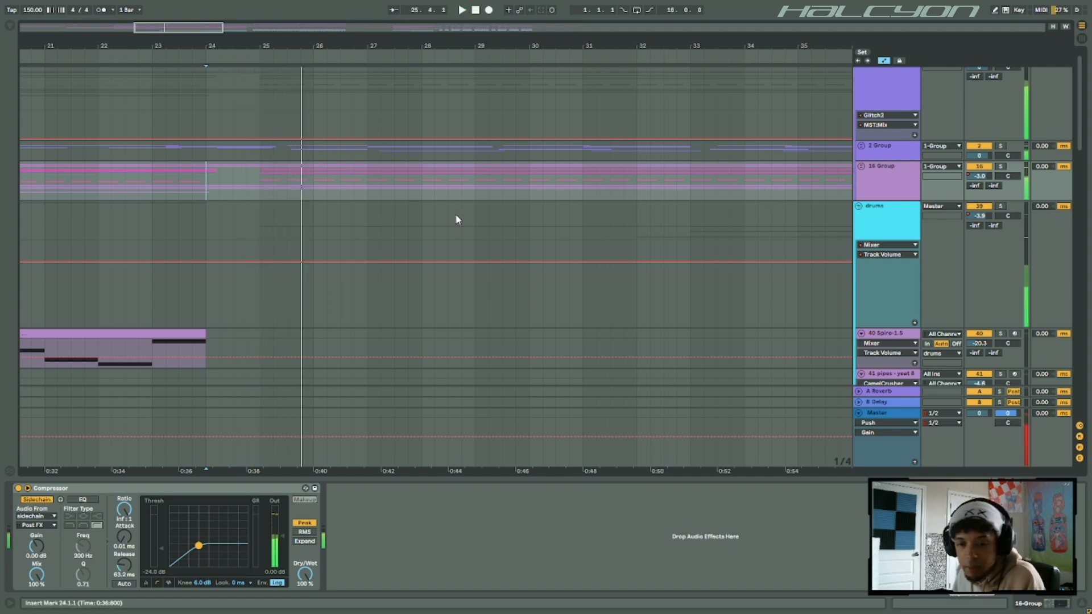
left_click(207, 262)
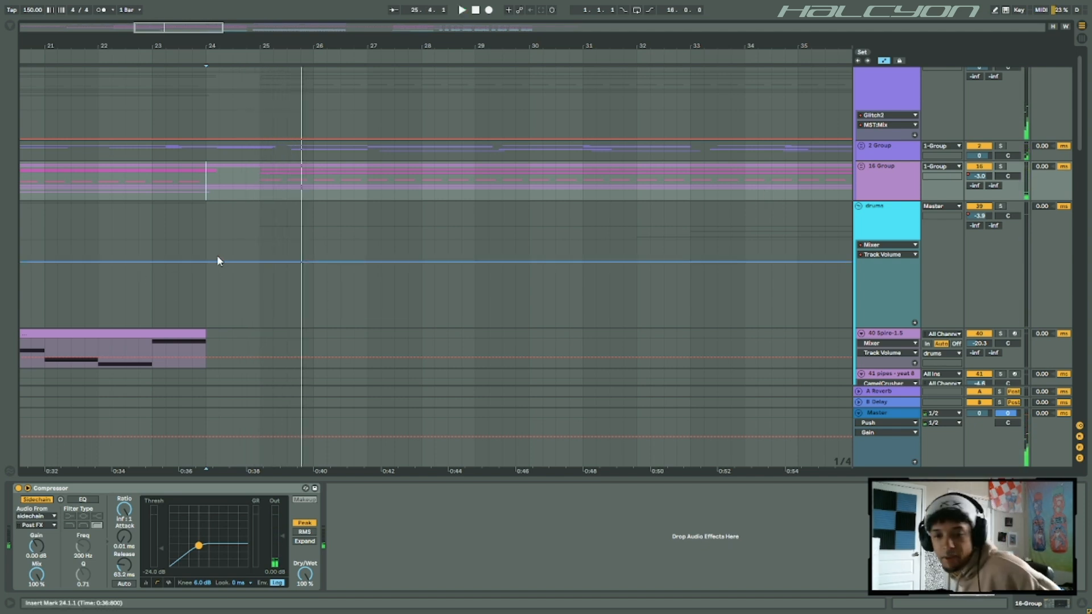
- Unfold 16 Group and set the playback start at bar 25 on the 29 KARRA vocal track
left_click(861, 166)
scroll(588, 247, "down", 3)
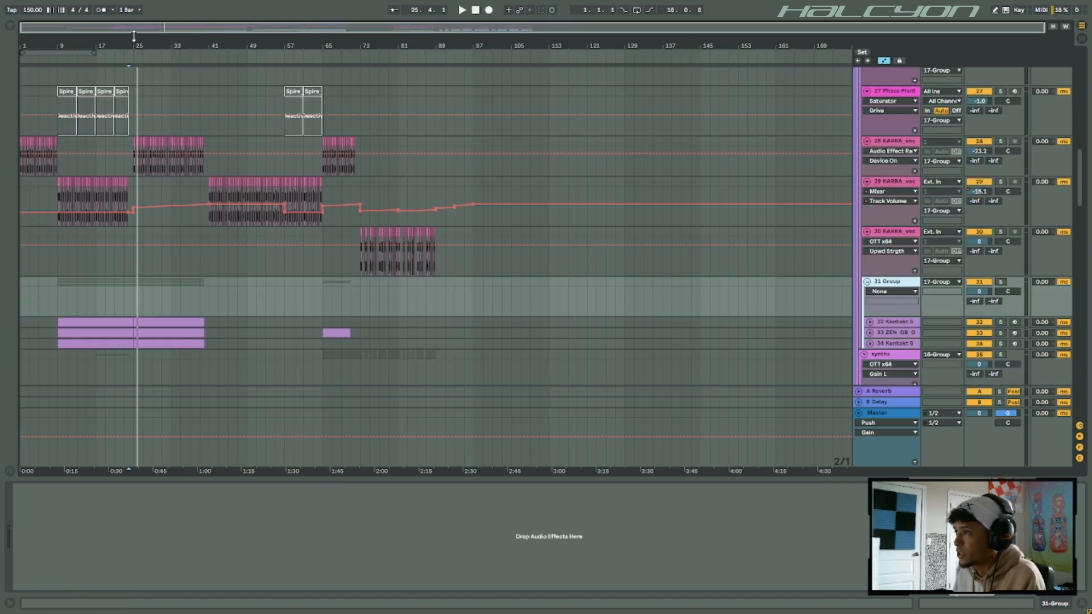
left_click_drag(133, 37, 171, 220)
left_click(173, 221)
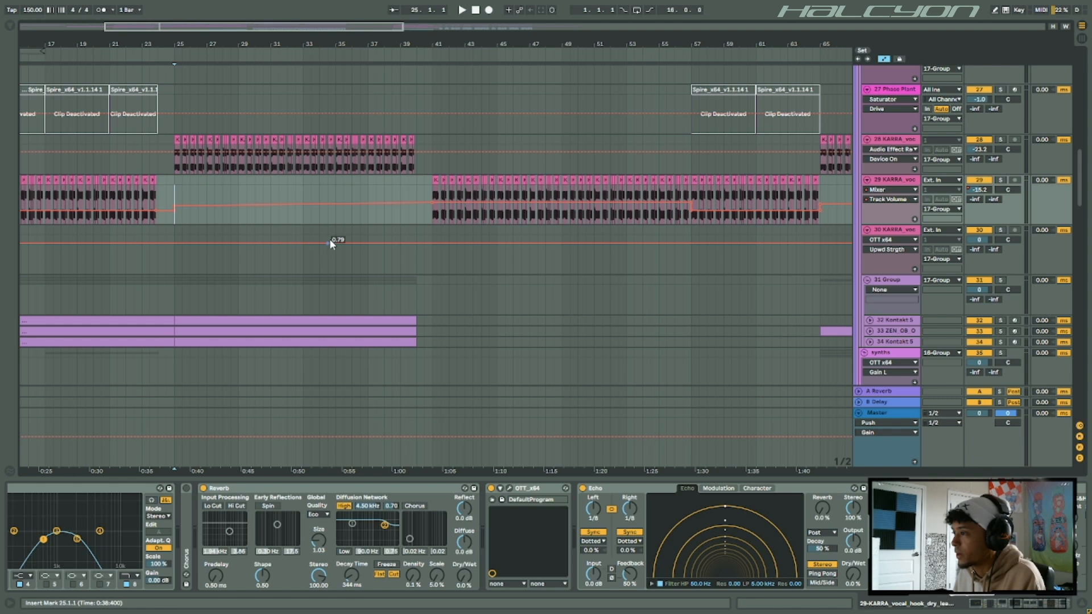
- Play the full mix from bar 25, stop the playback at bar 33, and show the vocal chop section closer
key("space")
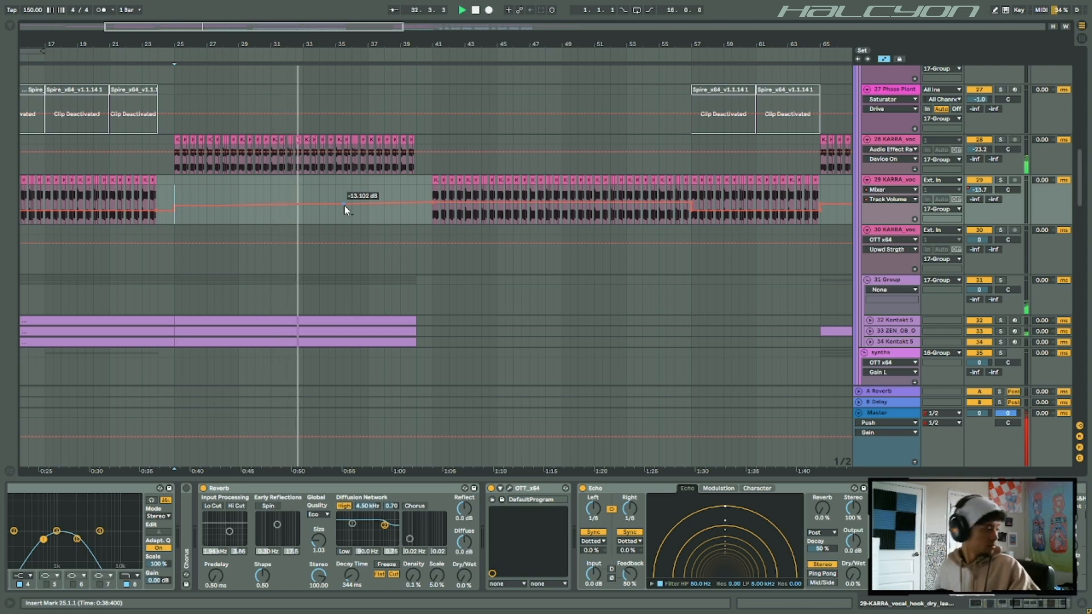
key("space")
left_click_drag(172, 45, 236, 77)
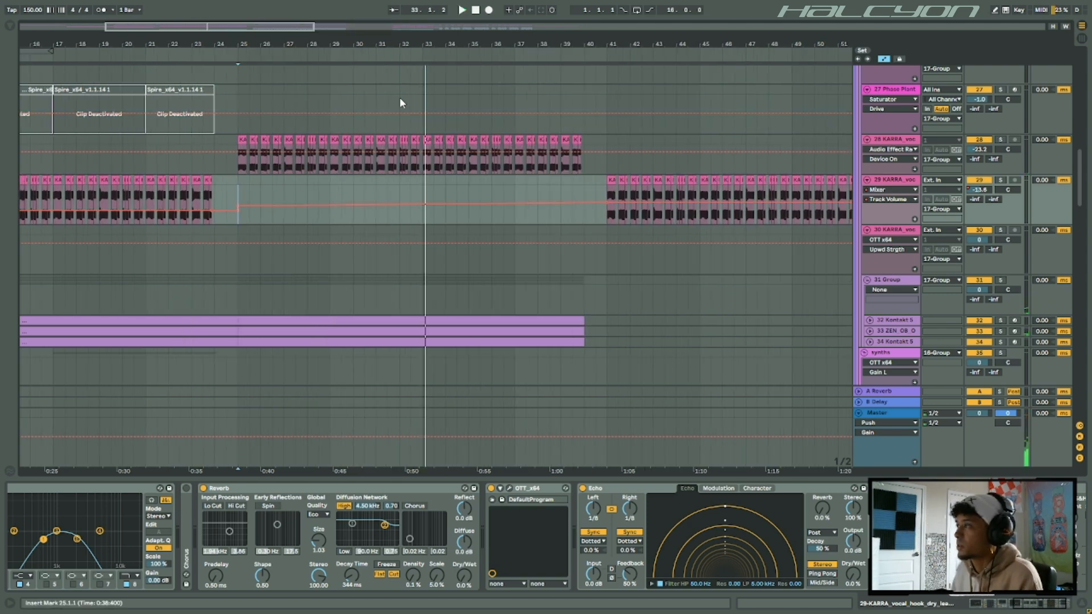
- Look over the tracks in 17 Group and the synths group, and fold both groups
scroll(299, 187, "down", 5)
scroll(304, 181, "up", 5)
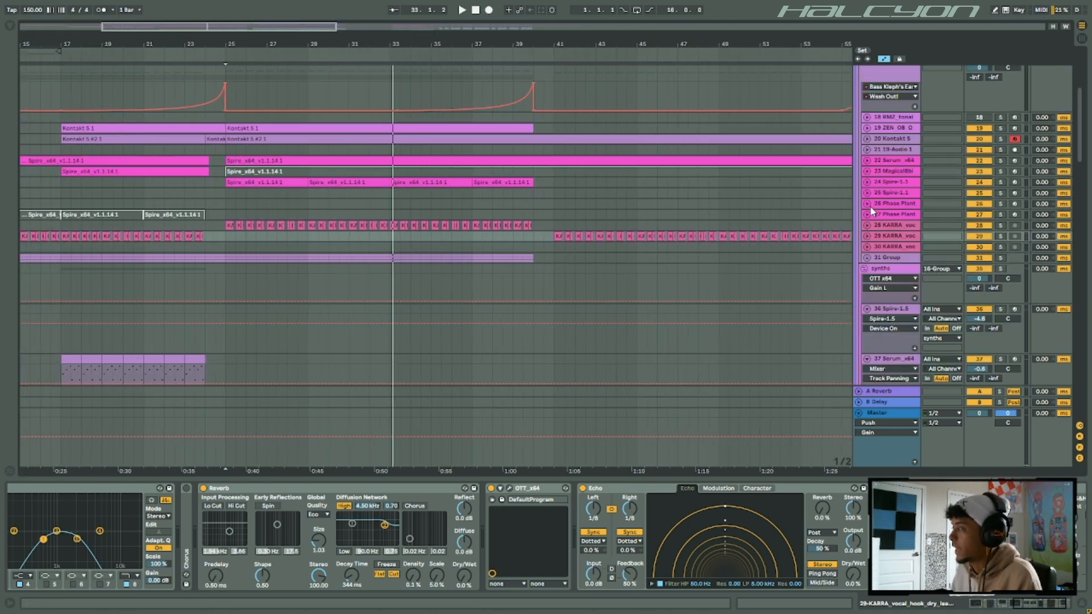
left_click(866, 259, "alt")
scroll(500, 235, "down", 3)
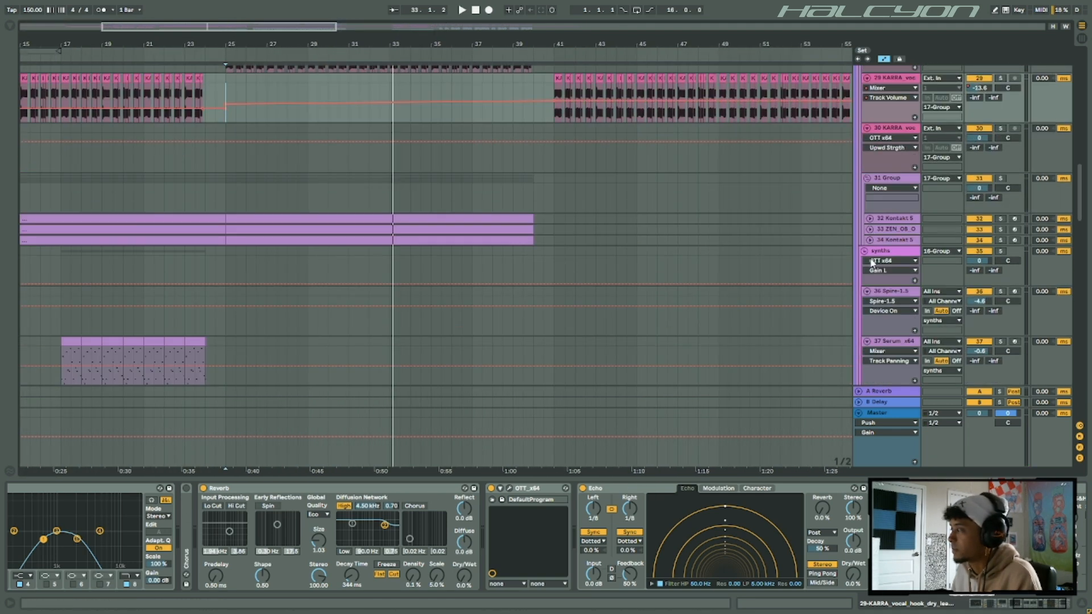
scroll(865, 262, "up", 3)
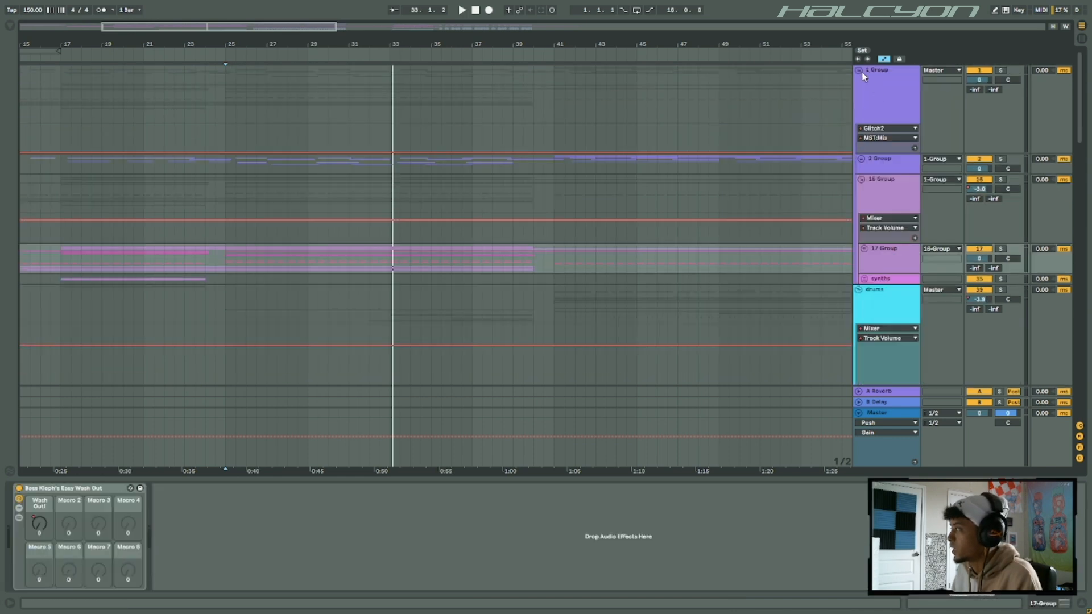
- Fold 1 Group, select the 56 Flite - Tracer clip at bar 33, and look over the surrounding drum and riser tracks
left_click(863, 73)
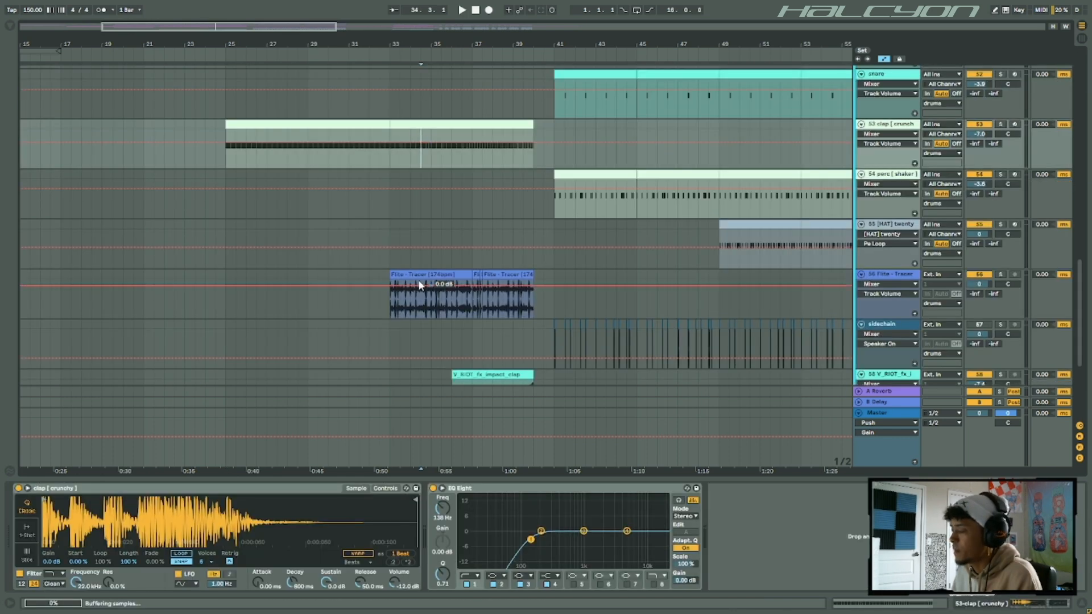
left_click(419, 284)
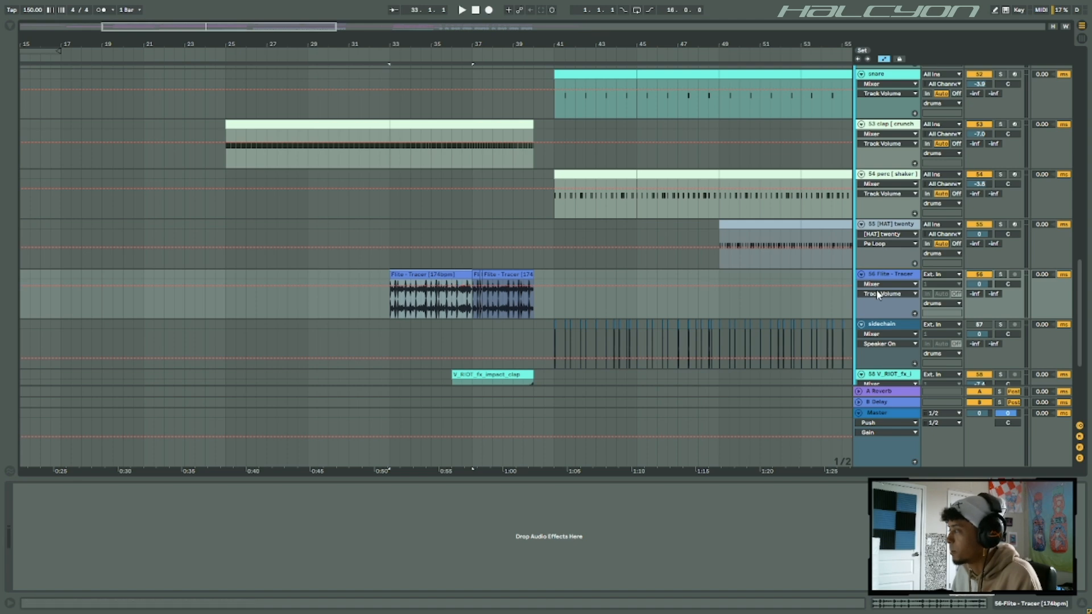
scroll(400, 279, "down", 3)
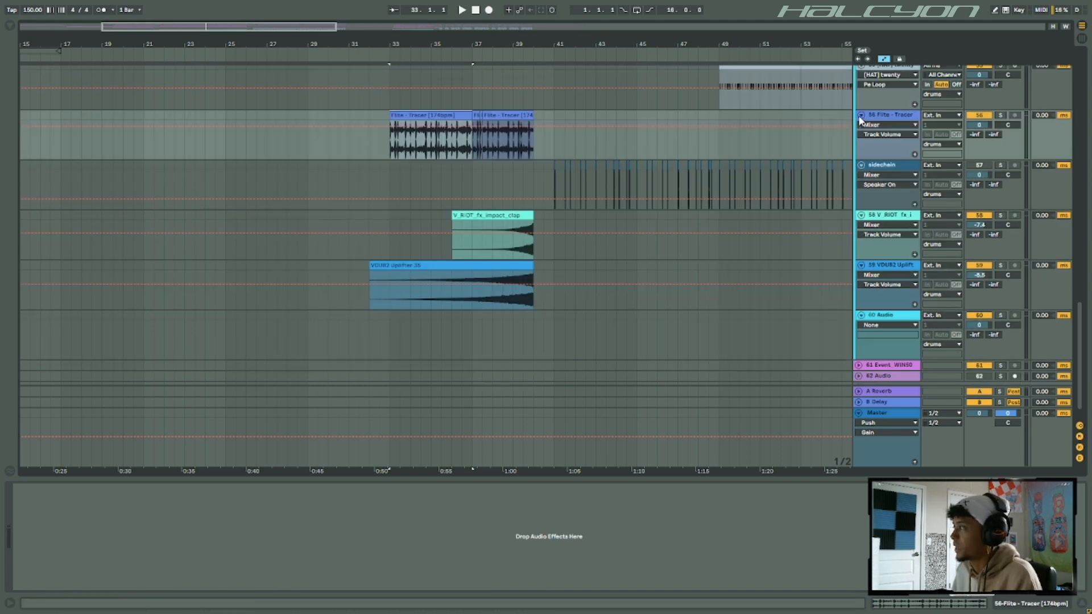
scroll(410, 175, "up", 15)
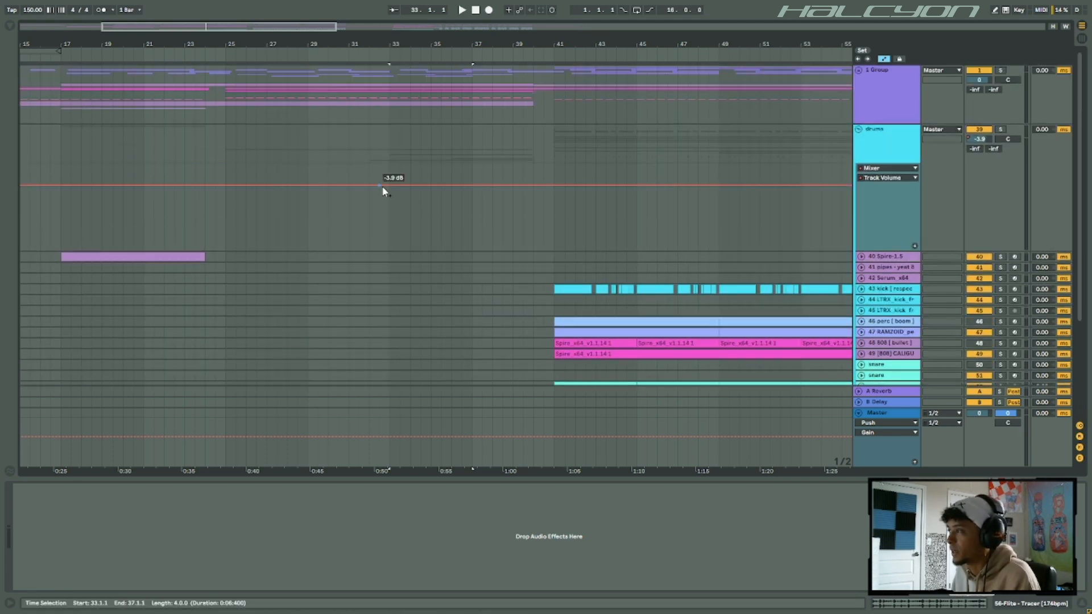
- Unfold 1 Group and 2 Group and look through the tracks in 2 Group
left_click(858, 70)
left_click(864, 160)
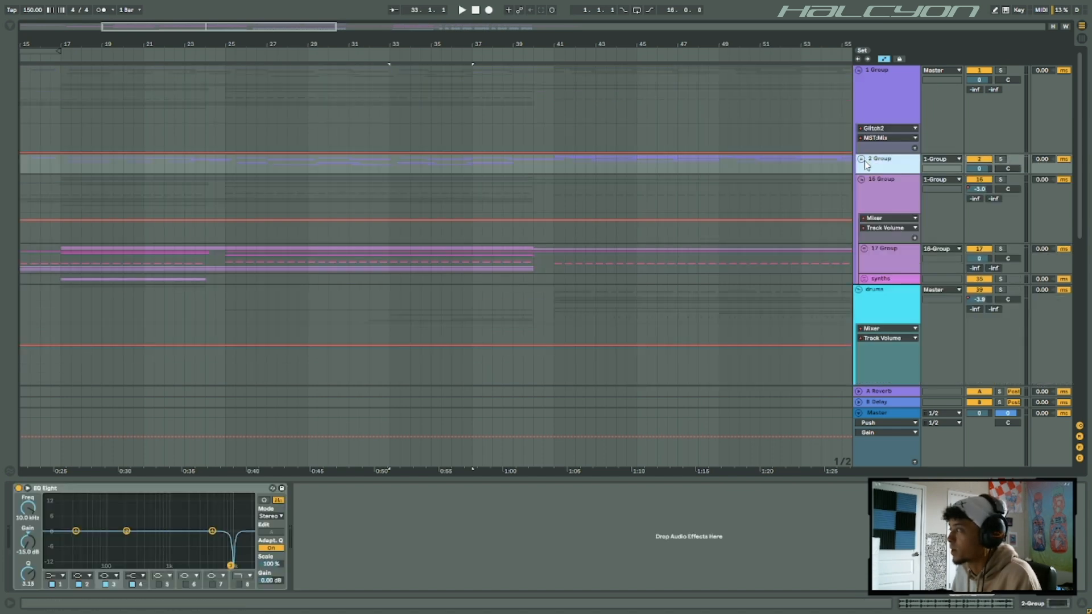
left_click(862, 160)
scroll(456, 247, "down", 10)
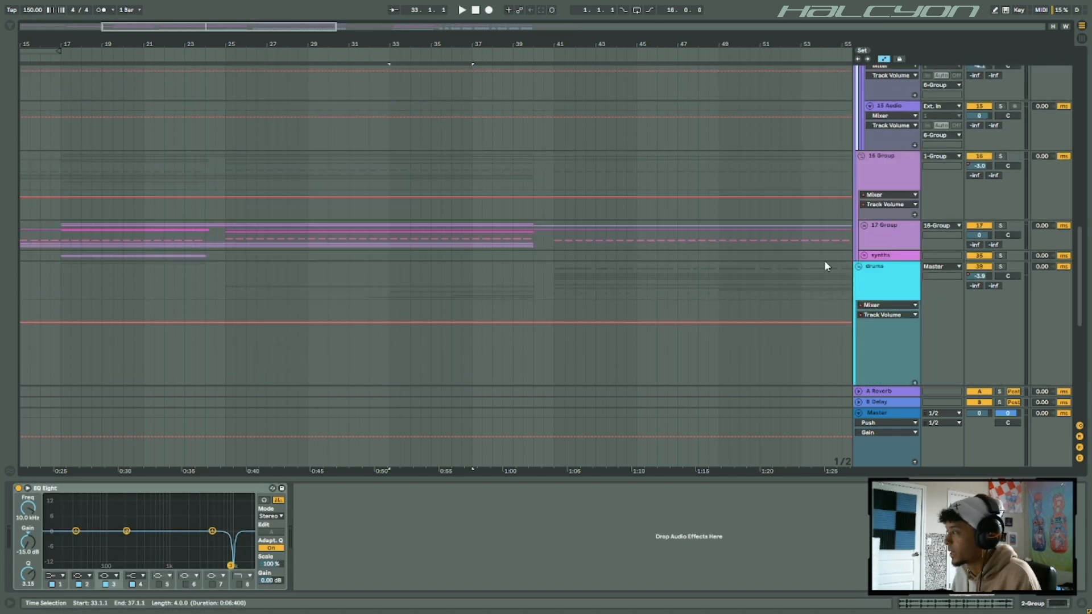
- Unfold 17 Group, look over its tracks, set the playback start at bar 33 on the synths group, and fold the groups
left_click(864, 225)
scroll(440, 223, "down", 6)
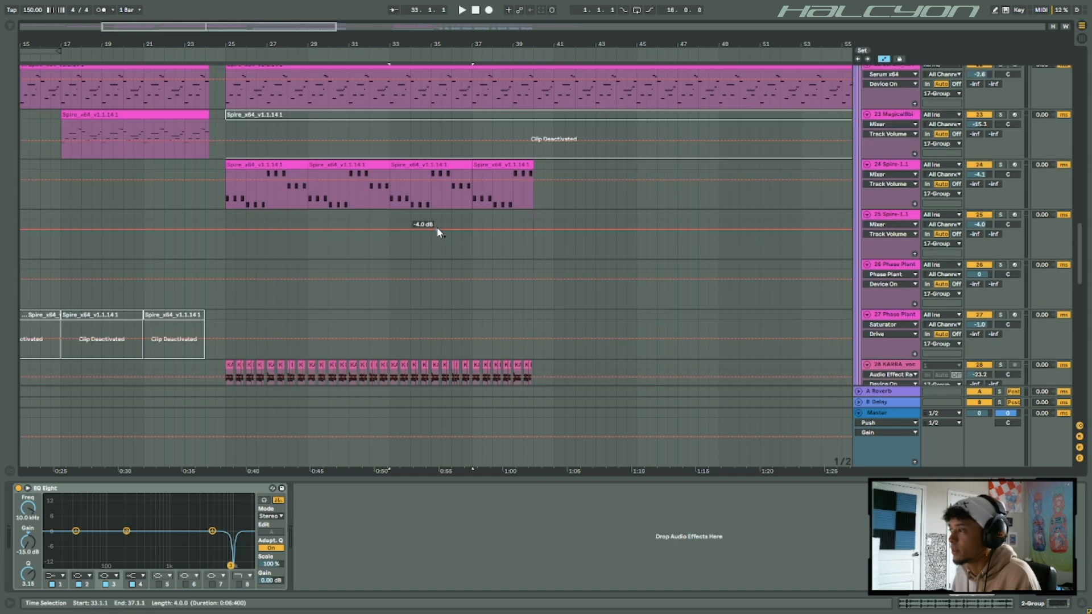
scroll(391, 222, "down", 2)
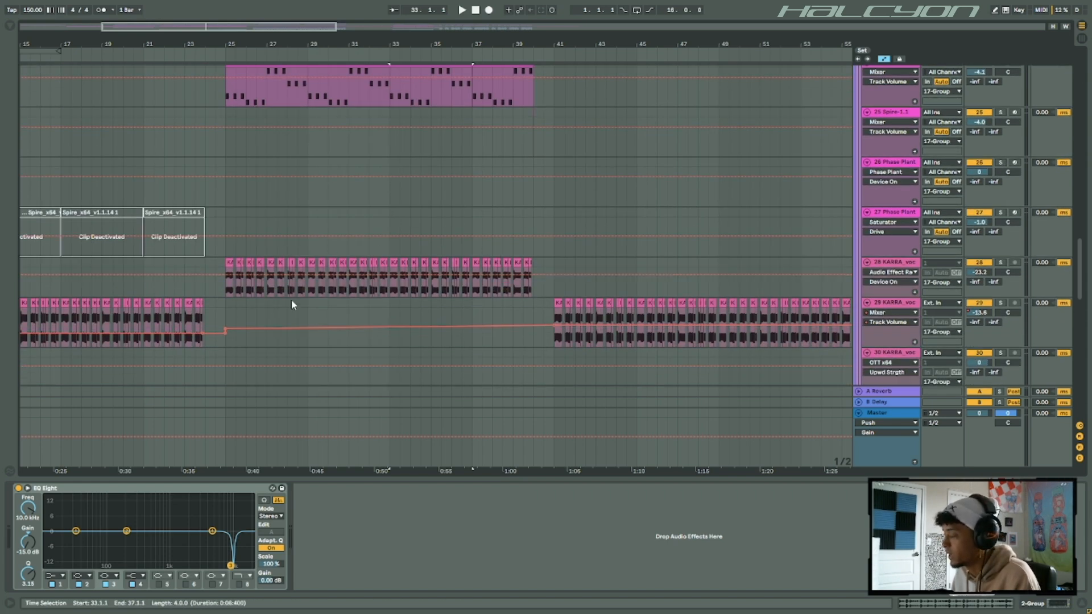
scroll(387, 250, "down", 5)
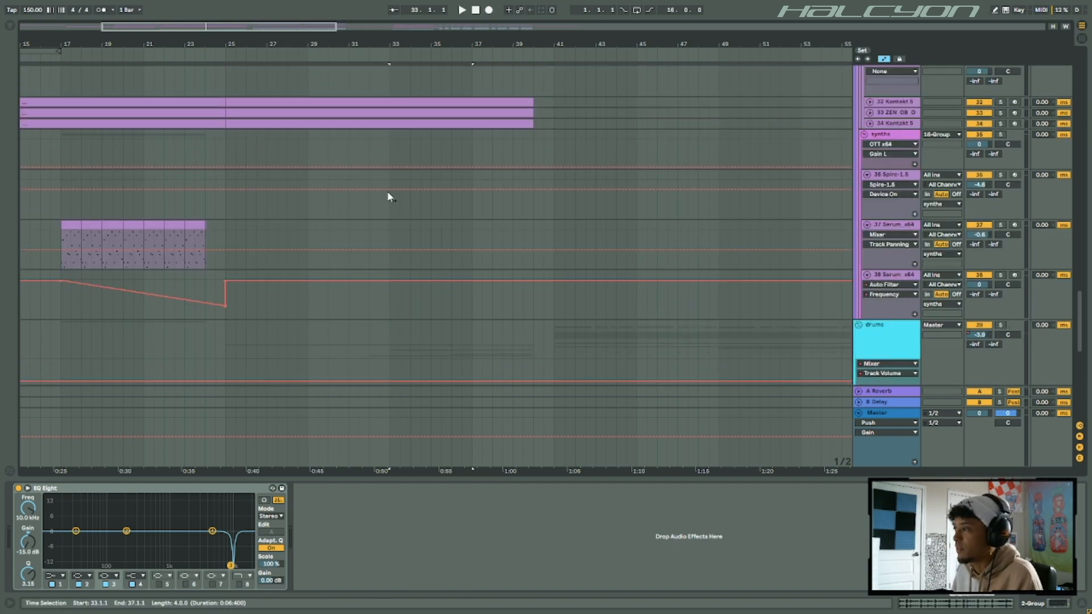
left_click(390, 147)
left_click(864, 135, "alt")
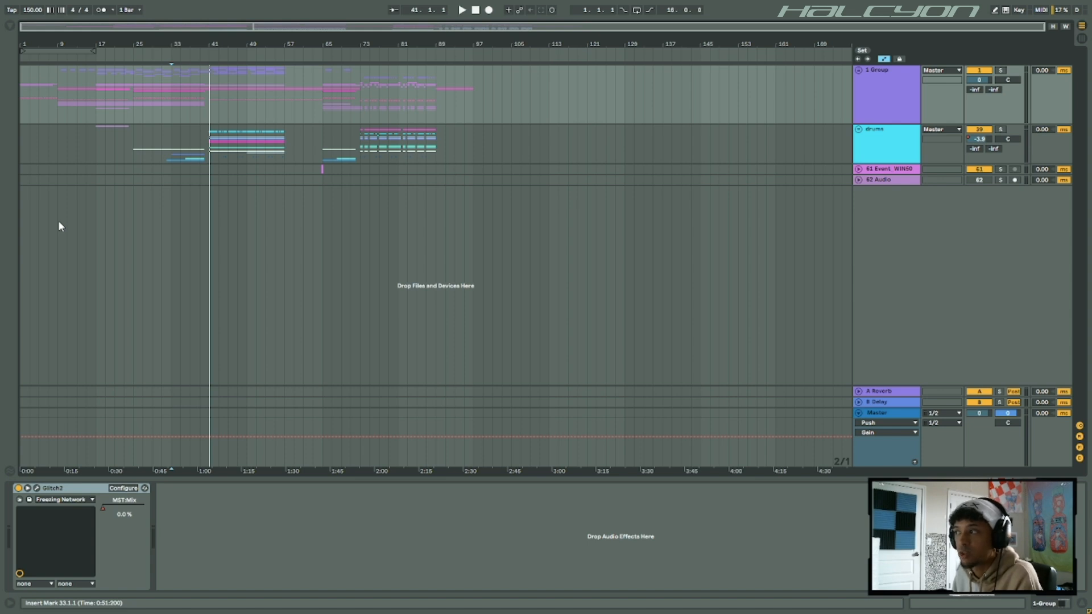
- Set the playback start at bar 33 on the drums group, unfold the group and show its tracks
left_click_drag(239, 25, 259, 84)
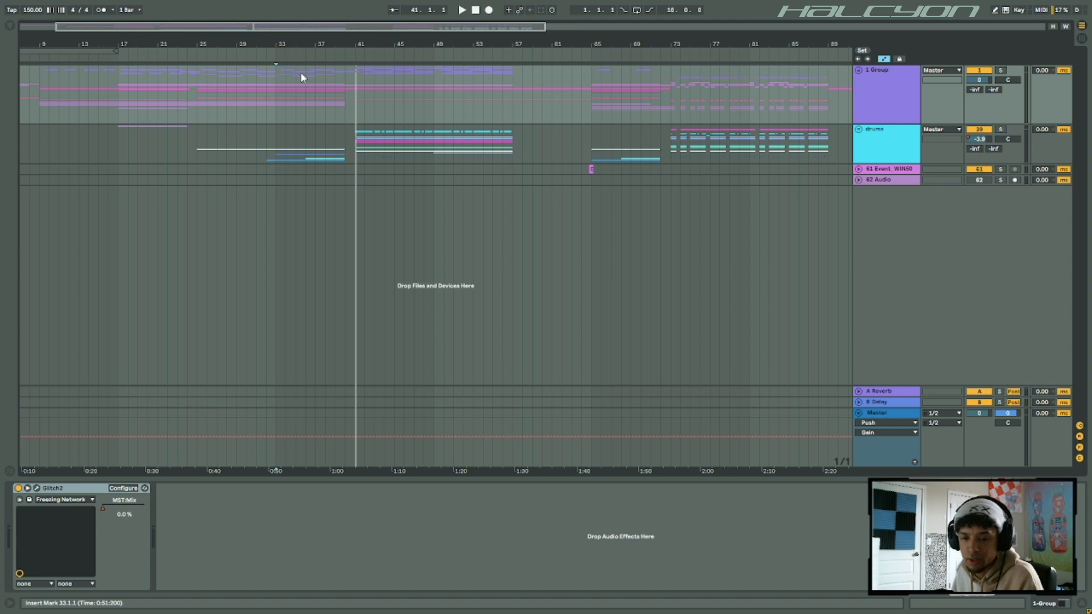
key("plus")
left_click(290, 158)
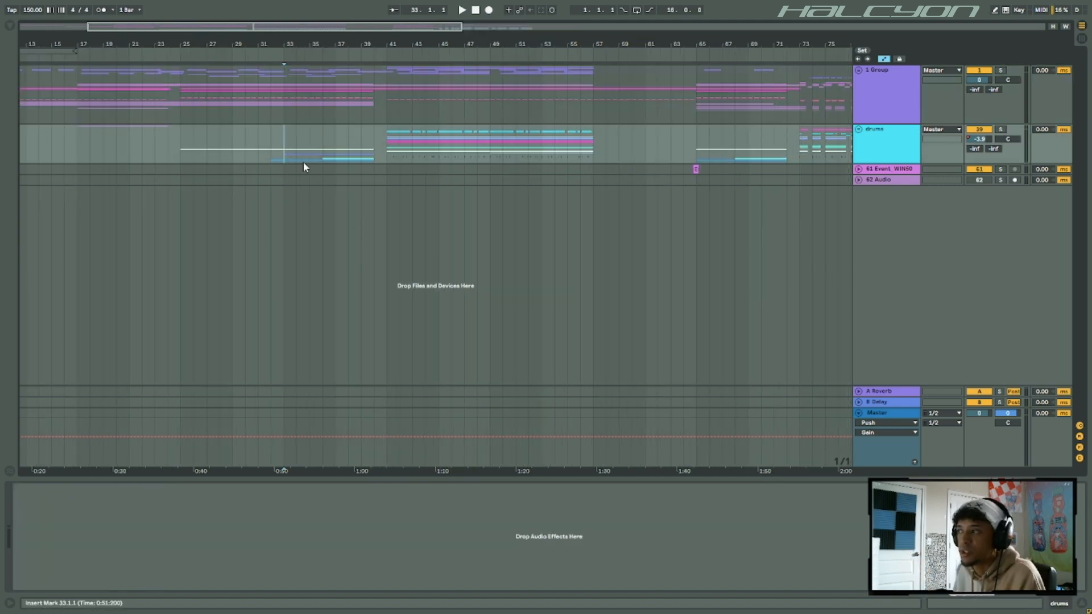
left_click(859, 129, "alt")
scroll(227, 308, "down", 4)
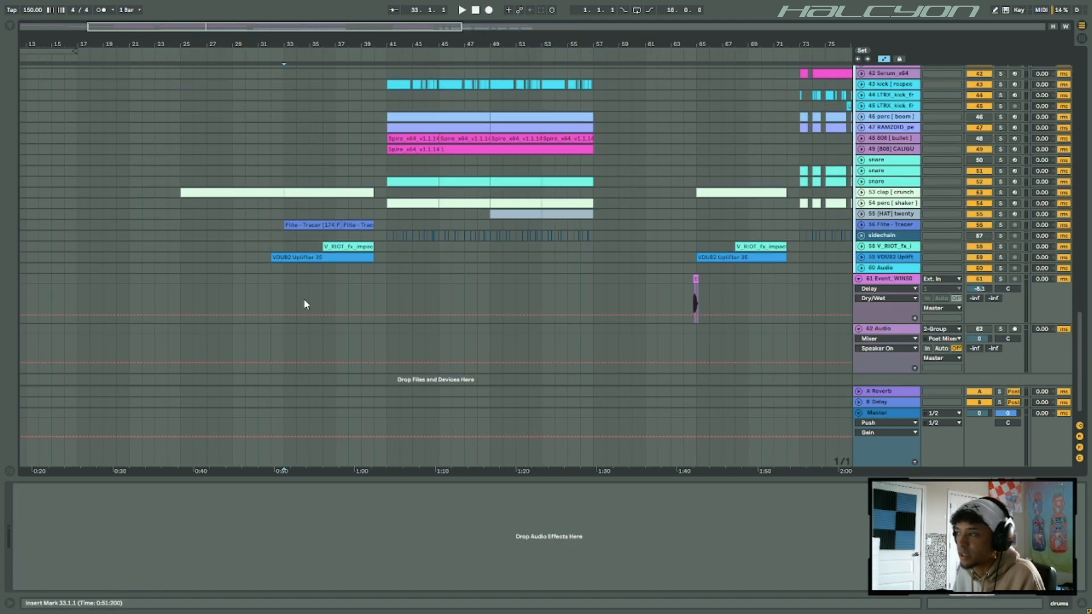
- Unfold the 53 clap (crunchy) track, select its clip from bar 33 to bar 40 and play that section
left_click(862, 193)
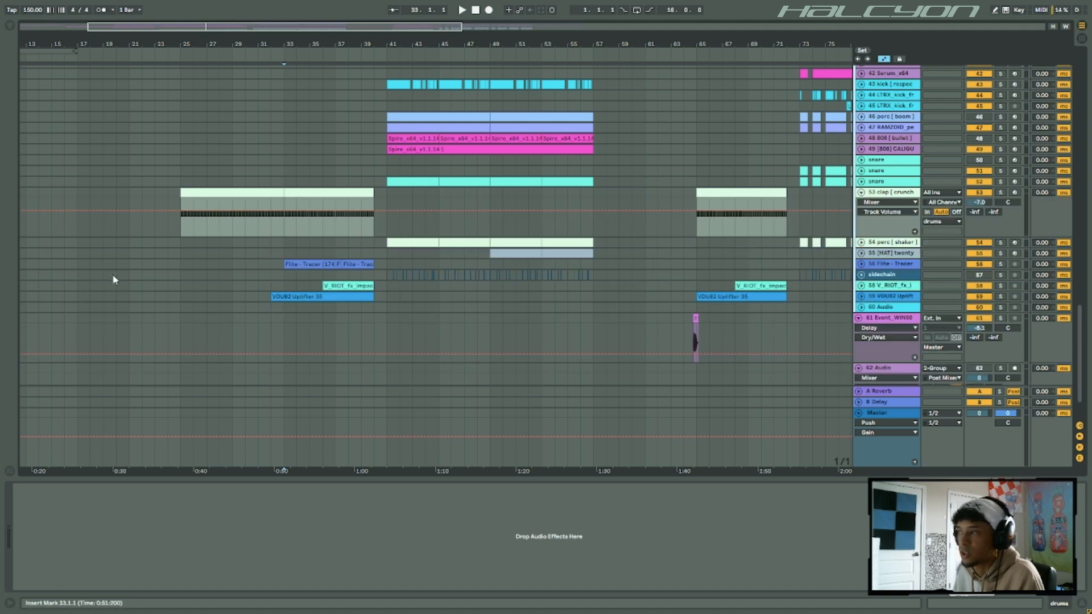
left_click(308, 193)
key("ctrl+c")
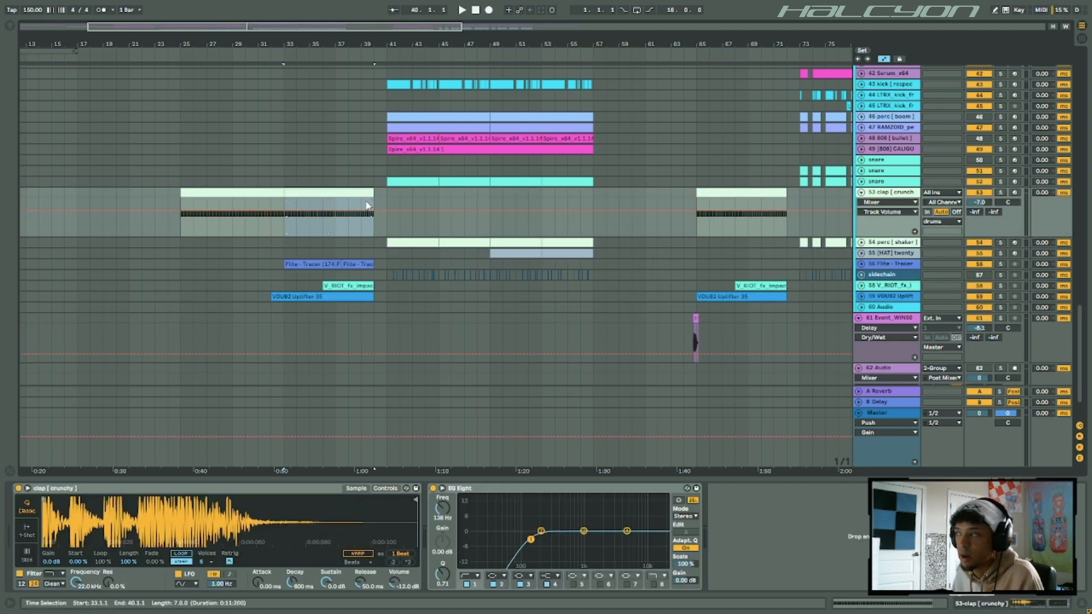
left_click_drag(273, 27, 245, 27)
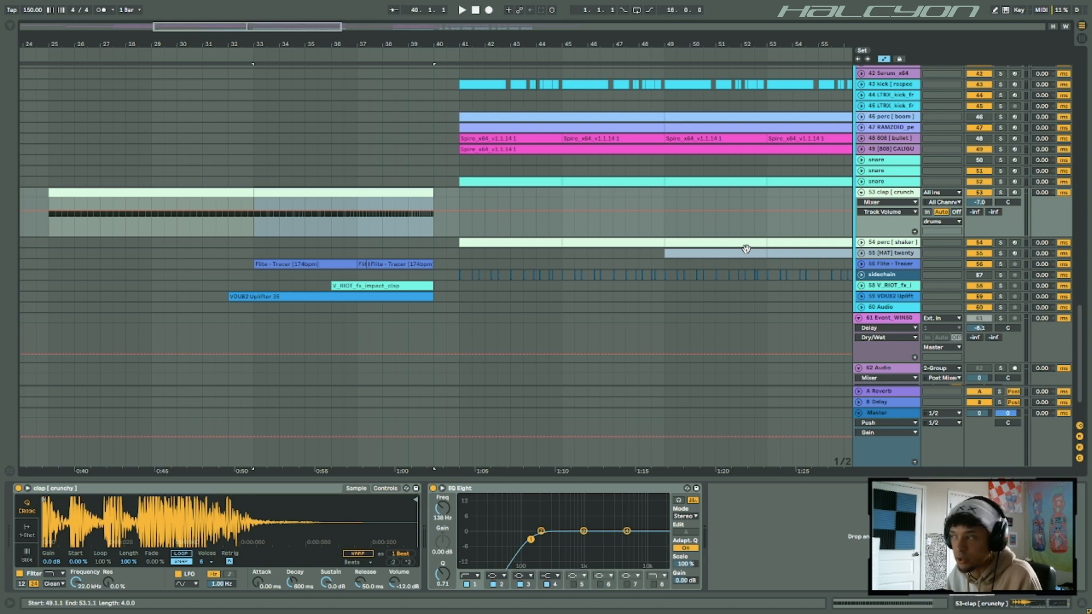
key("space")
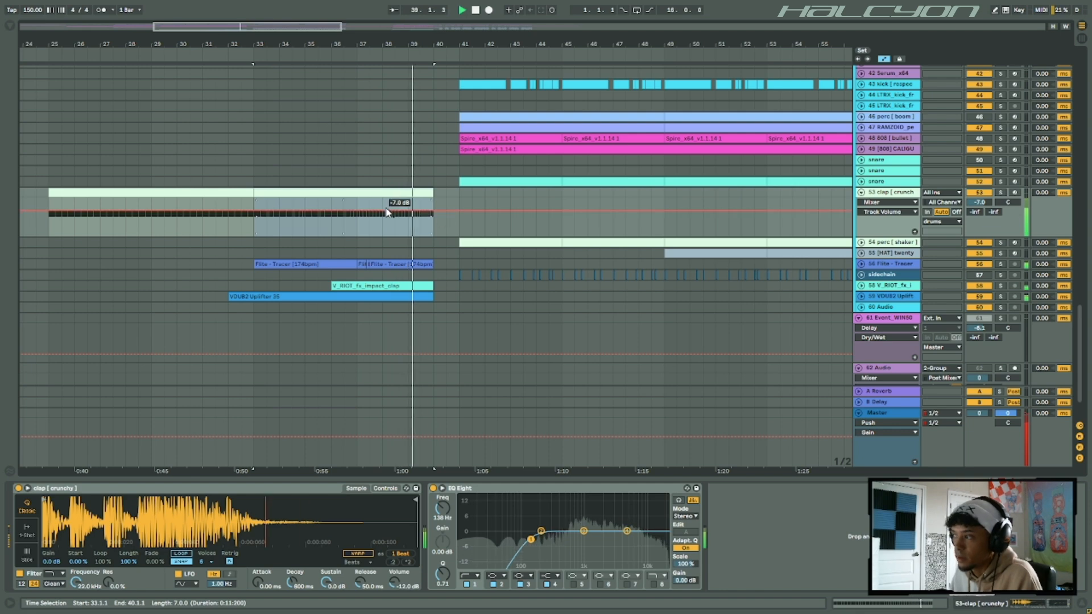
key("space")
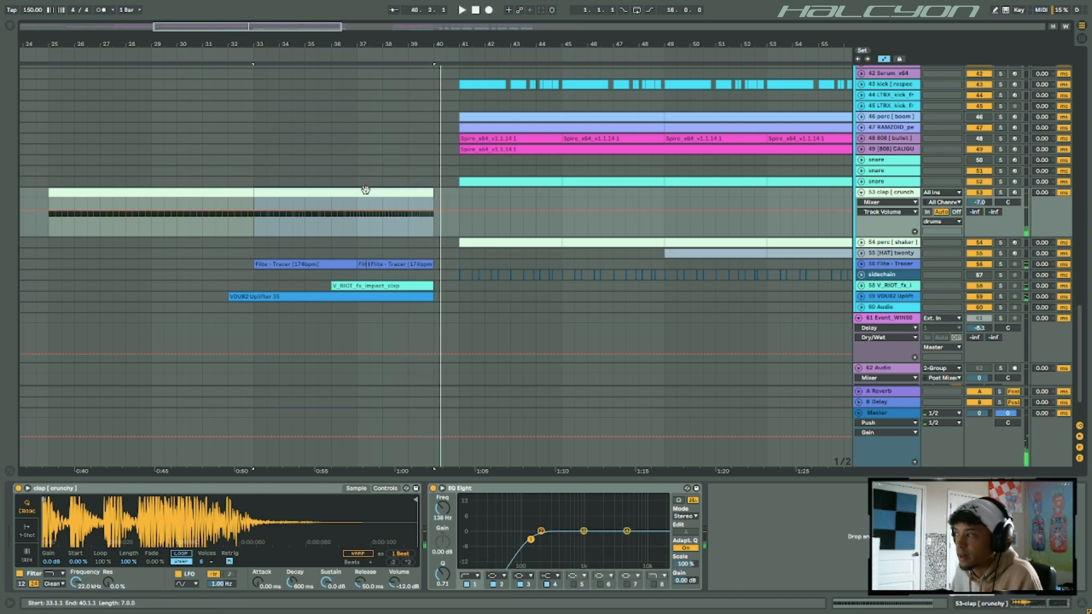
- Fold the tracks down to their main groups and select bar 40 to bar 41 on 1 Group
scroll(742, 149, "up", 5)
left_click(858, 208, "alt")
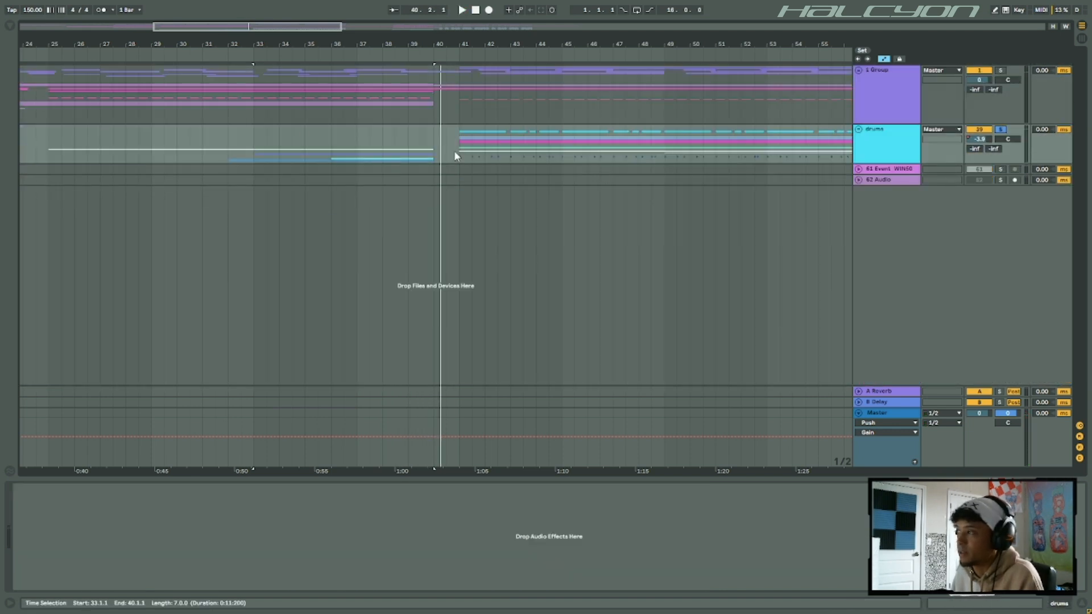
left_click(429, 85)
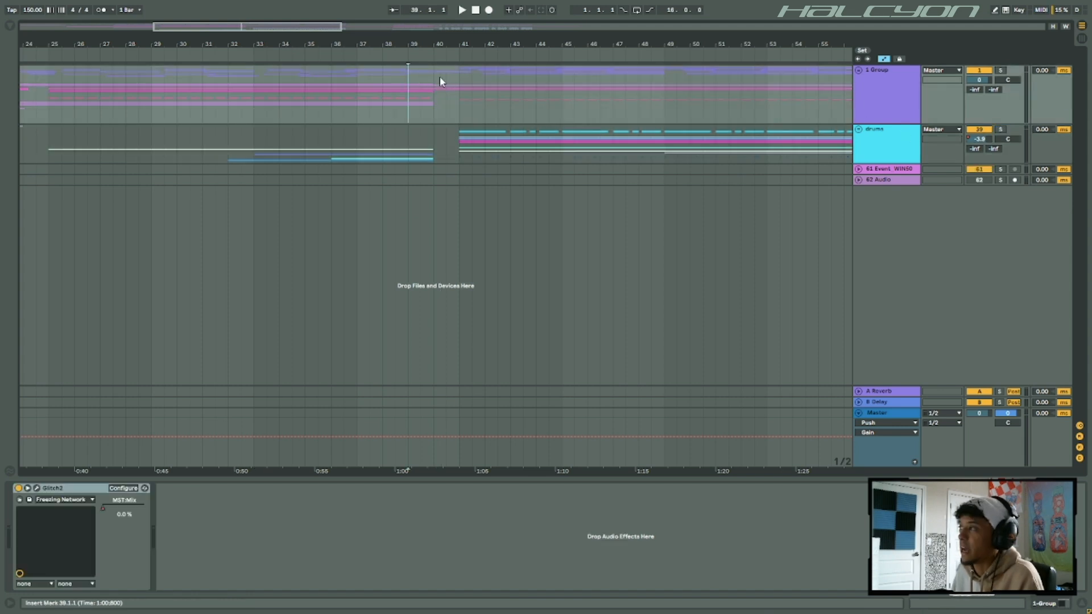
left_click_drag(444, 82, 464, 86)
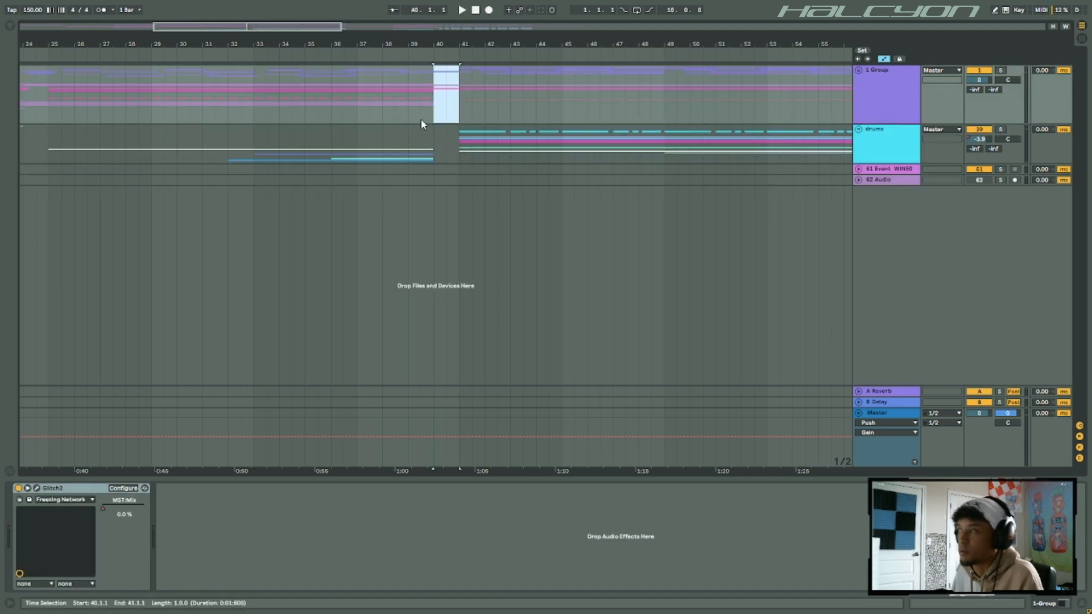
- Unfold 1 Group, play the transition into bar 41 from 38.3 on the 14 Audio track, and select the folded 2 Group
left_click(862, 72)
scroll(504, 220, "down", 10)
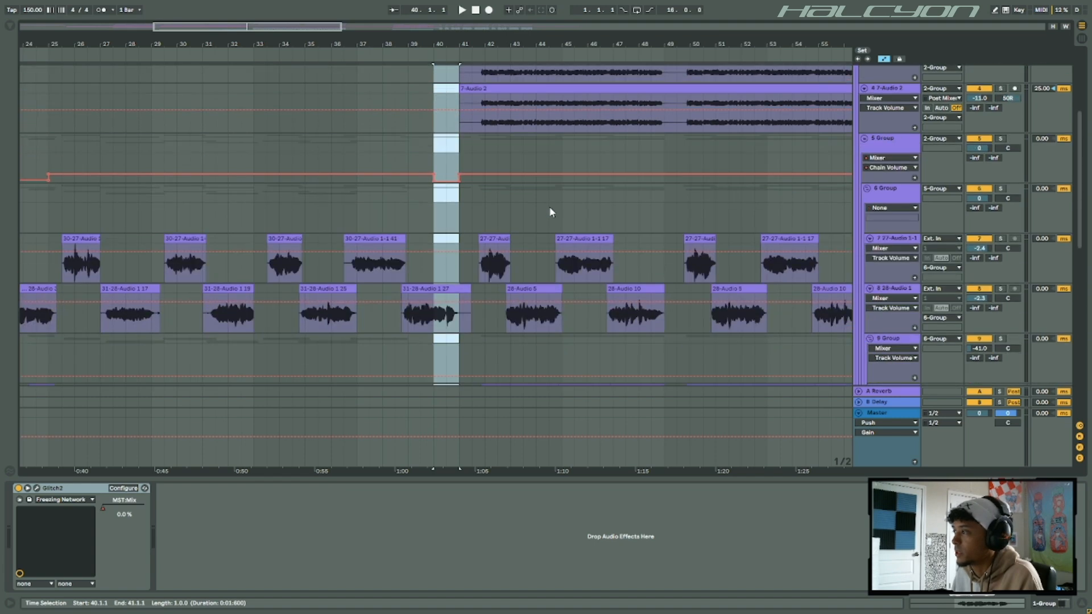
scroll(403, 176, "down", 3)
left_click(394, 153)
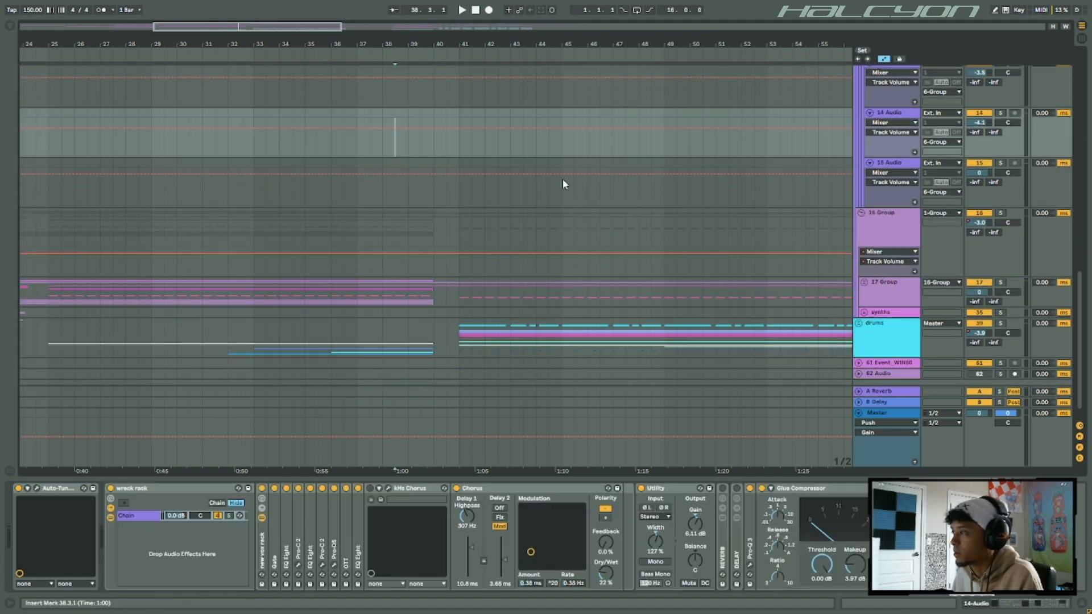
key("space")
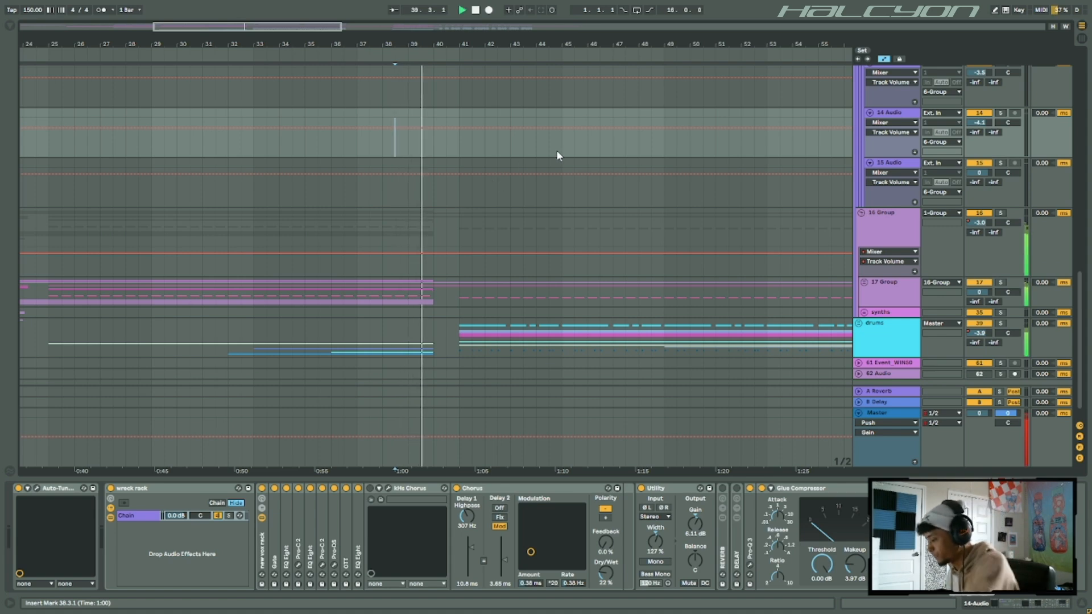
scroll(526, 191, "up", 2)
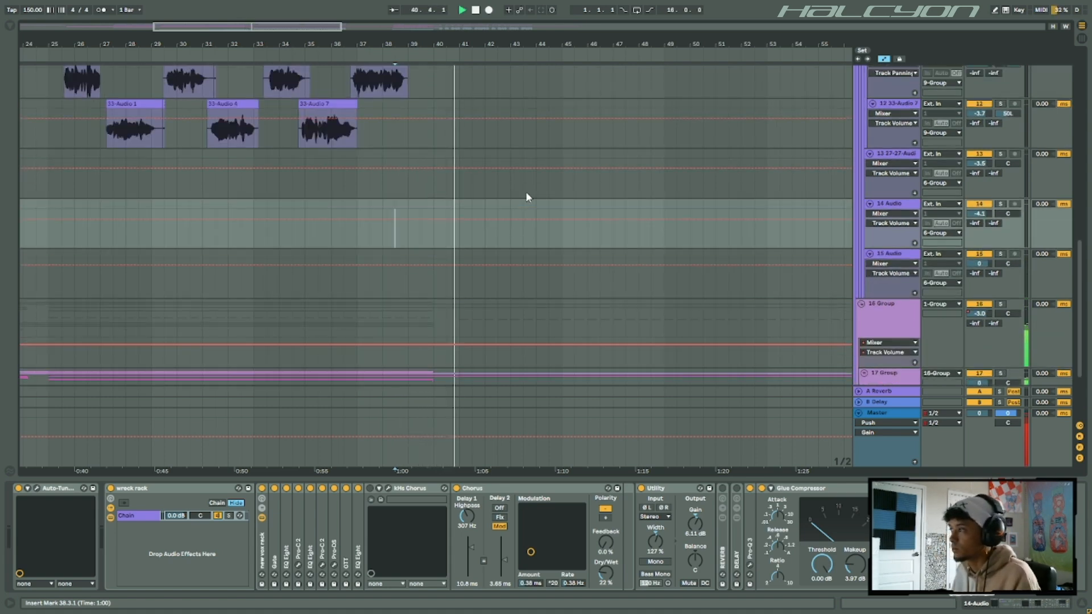
scroll(525, 191, "up", 5)
left_click(230, 166)
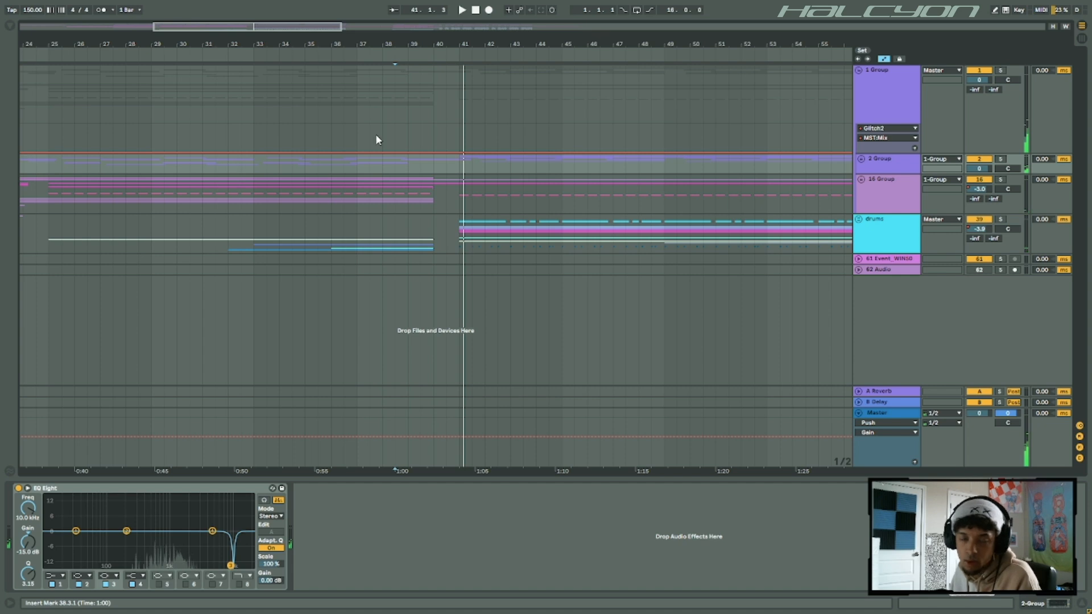
- Unfold the drums group, 16 Group and 17 Group, and show the instrument tracks inside 17 Group
left_click(859, 219)
scroll(726, 171, "down", 3)
left_click(861, 77)
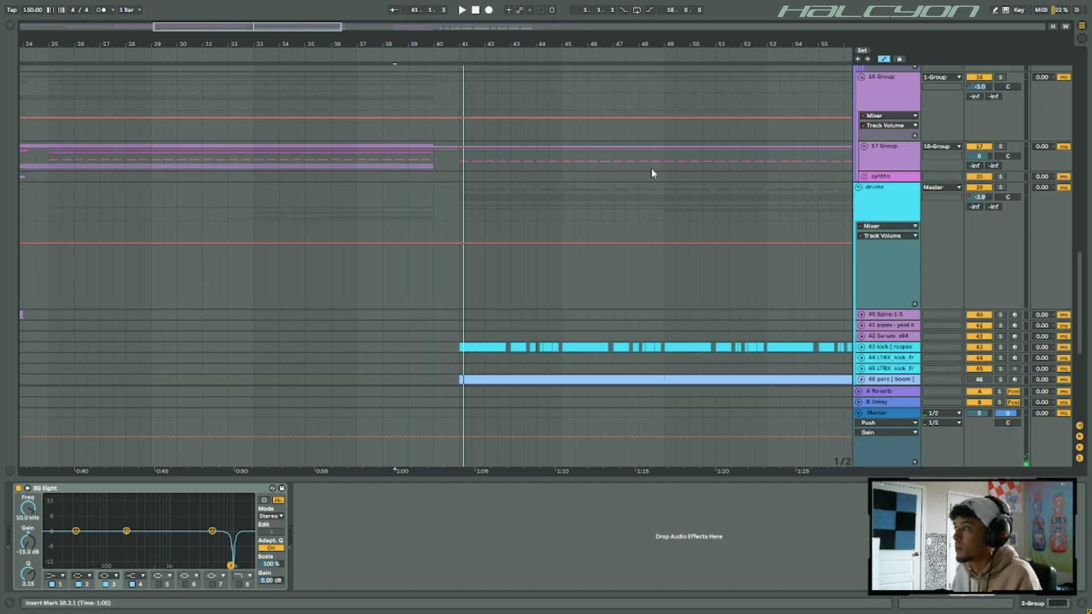
scroll(655, 168, "up", 2)
left_click(866, 228)
scroll(517, 195, "down", 5)
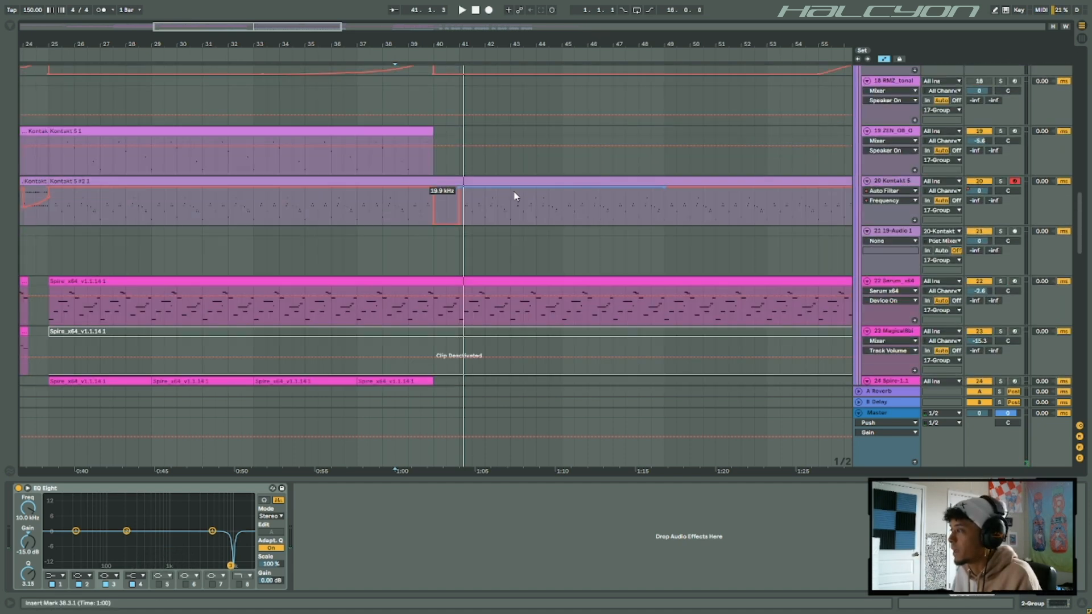
- Select the 20 Kontakt 5 clip starting at bar 25 to show its device chain, and collapse the tracks in 17 Group
left_click(465, 223)
left_click(464, 219)
left_click(506, 90)
scroll(531, 230, "down", 11)
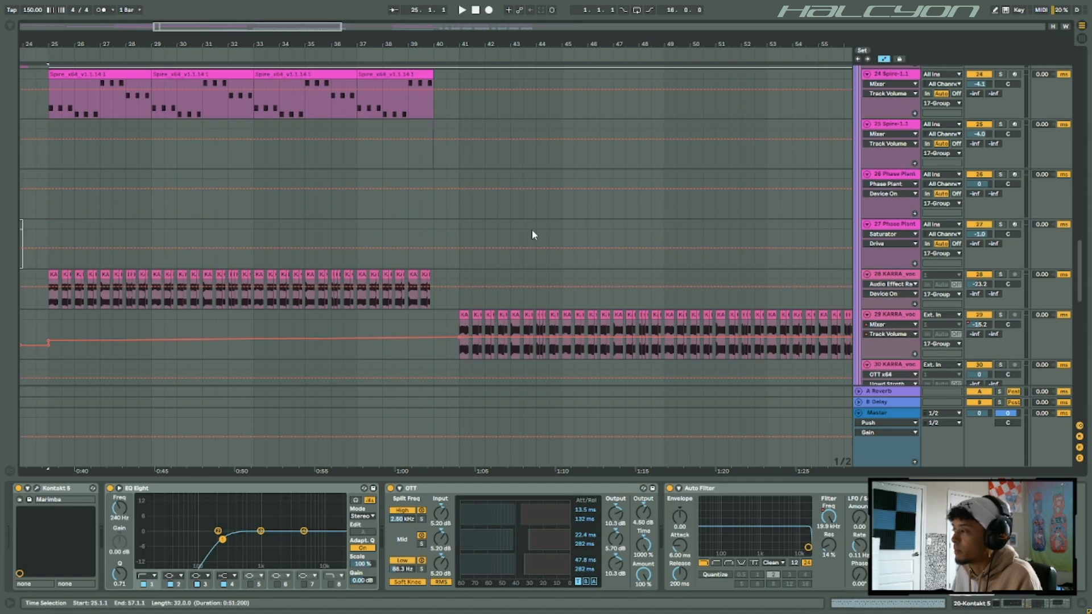
left_click(867, 133, "alt")
scroll(470, 98, "up", 4)
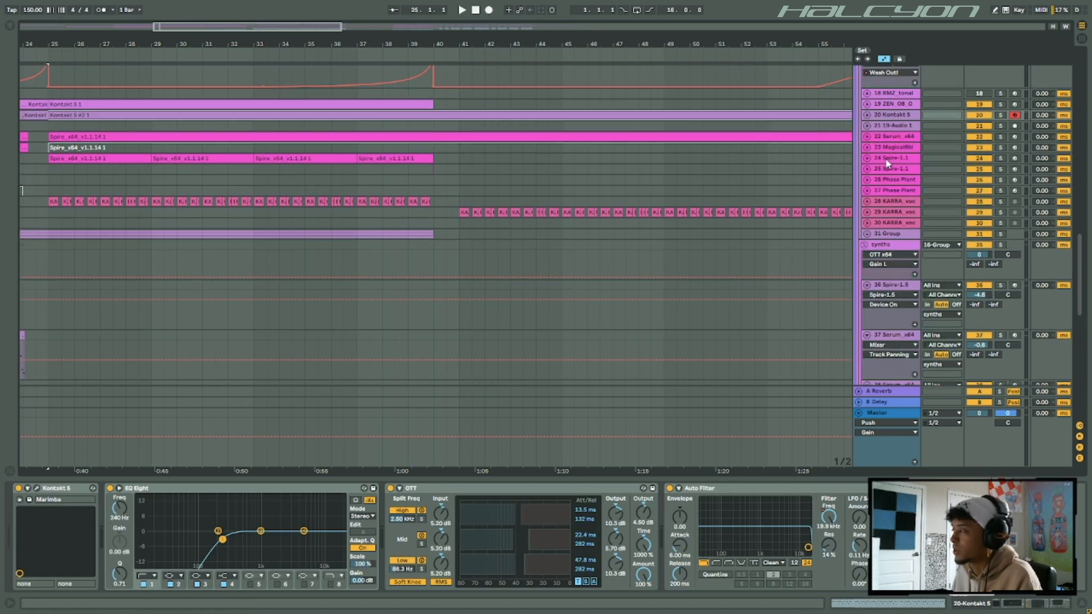
scroll(608, 181, "down", 10)
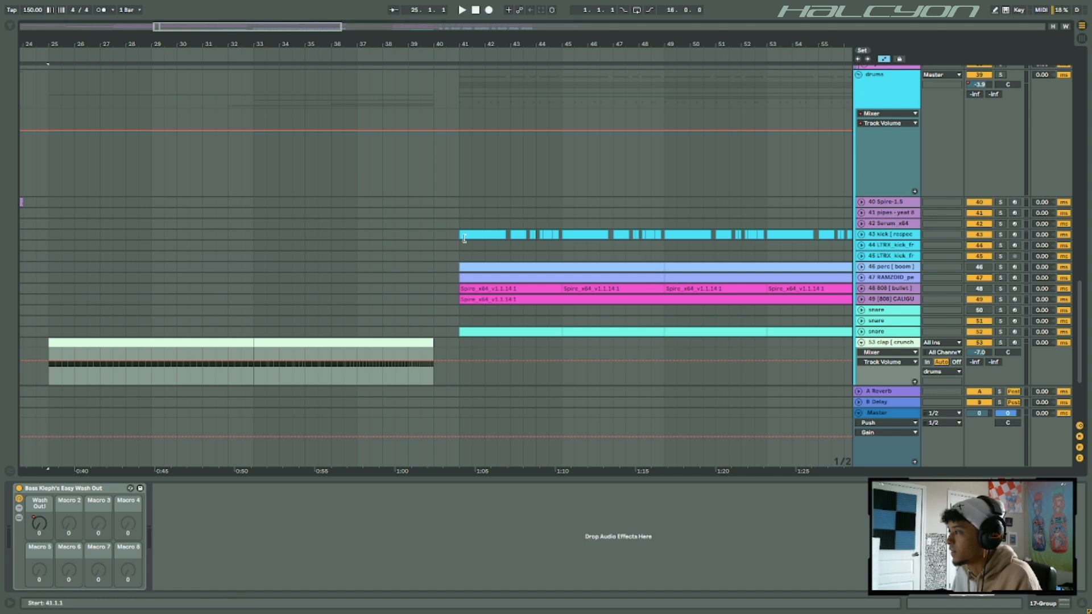
- Show the folded drum tracks and play the drop from 39.3 on the 46 perc (boom) track
left_click(463, 237)
left_click(862, 235)
left_click(862, 304)
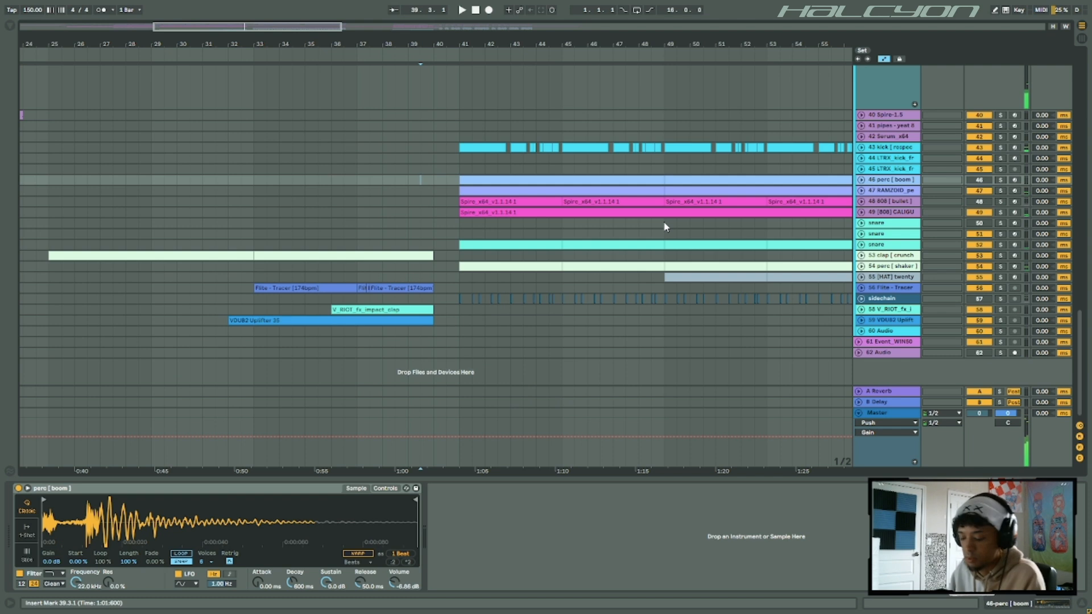
key("space")
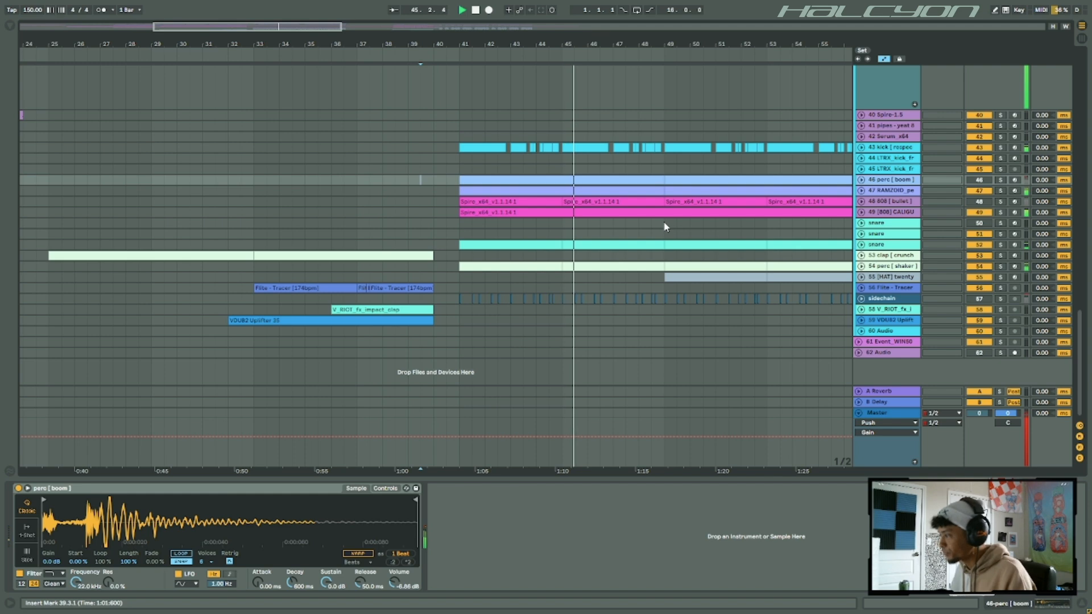
scroll(853, 196, "up", 5)
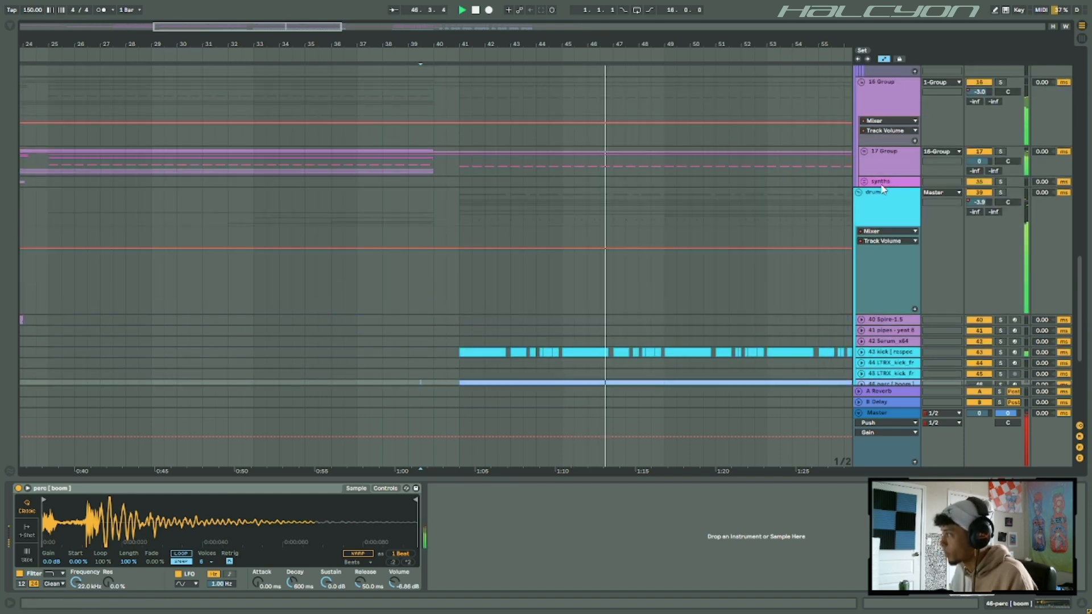
key("space")
- Expand all the drum tracks and play the 47 RAMZOID percussion clip at bar 41 soloed
scroll(442, 251, "down", 5)
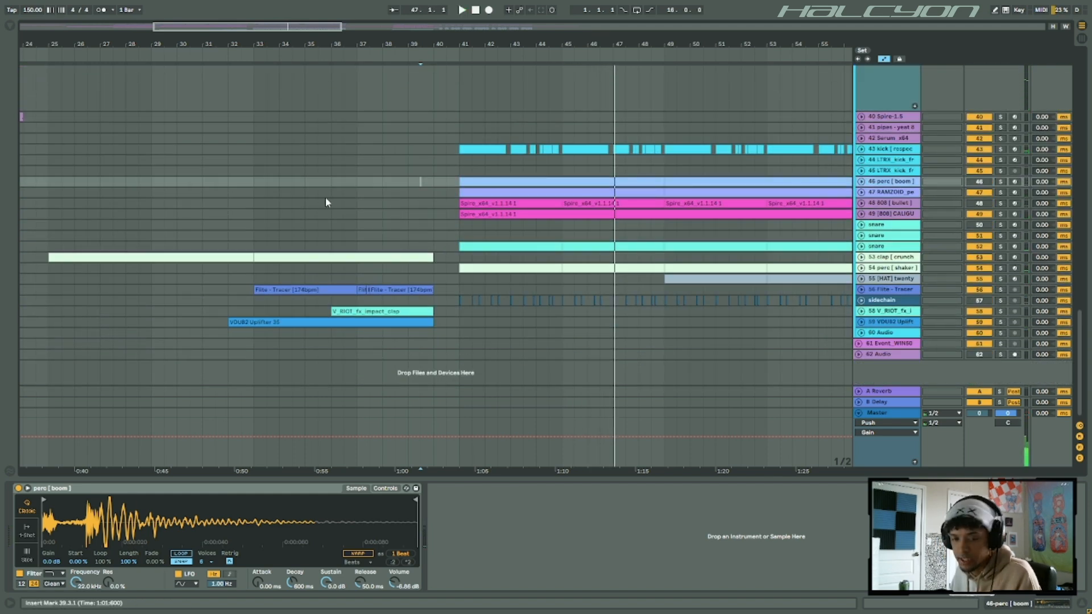
left_click(862, 182, "alt")
scroll(469, 202, "down", 3)
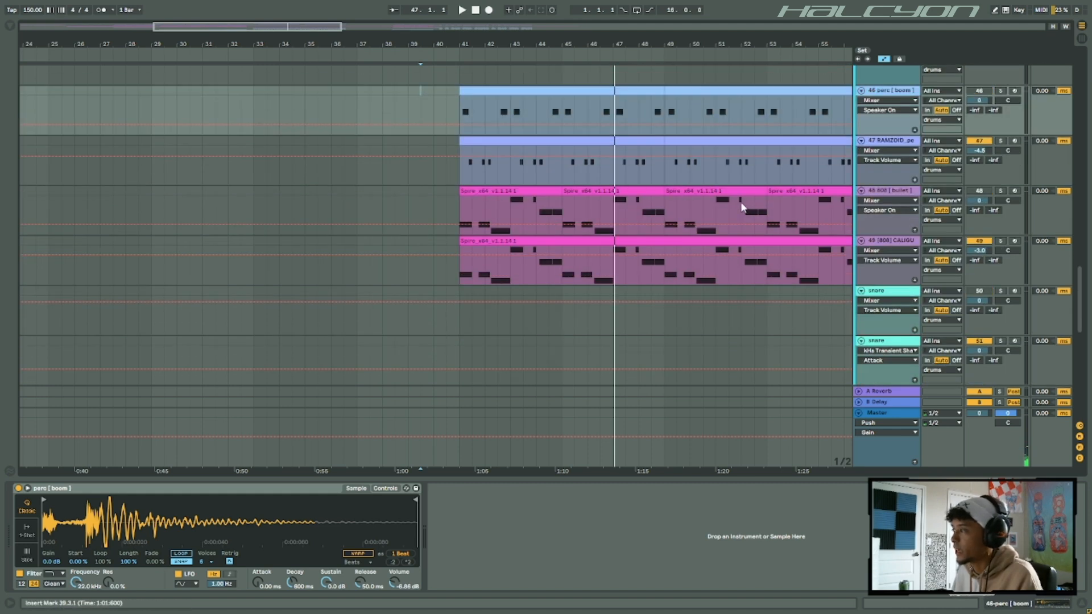
left_click(502, 140)
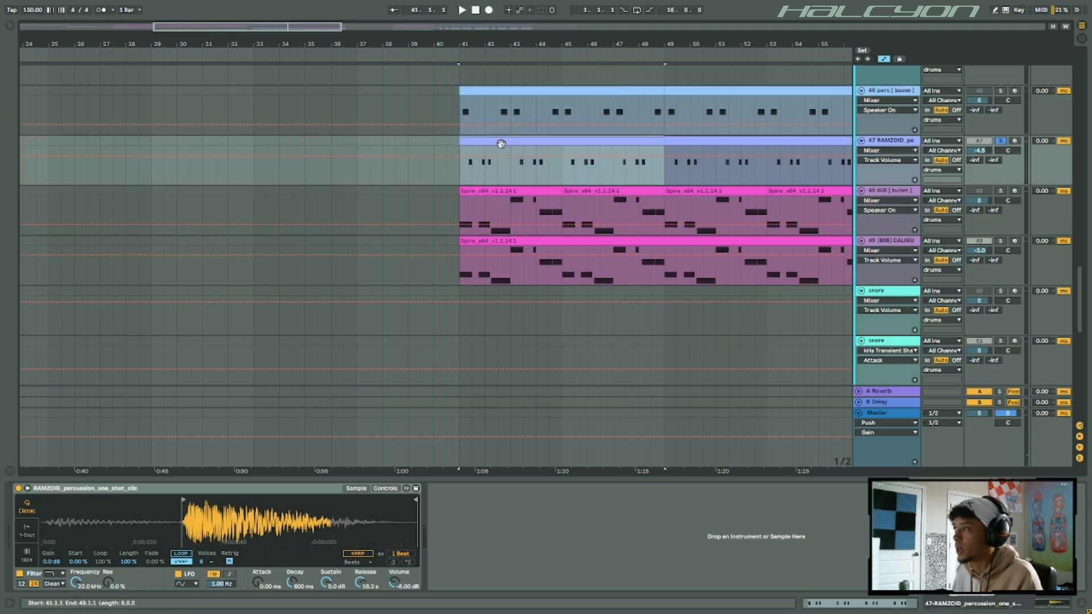
key("space")
- Select the 52 snare clip at bar 41 and listen to the snare and 54 perc (shaker) tracks soloed
scroll(654, 173, "down", 5)
left_click(542, 192)
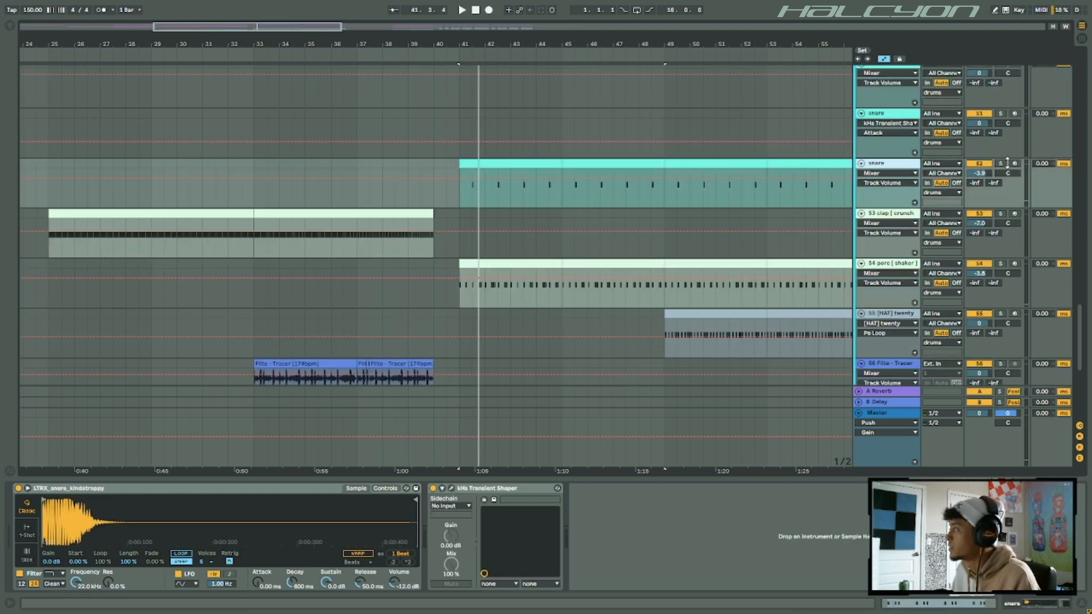
left_click(508, 163)
key("s")
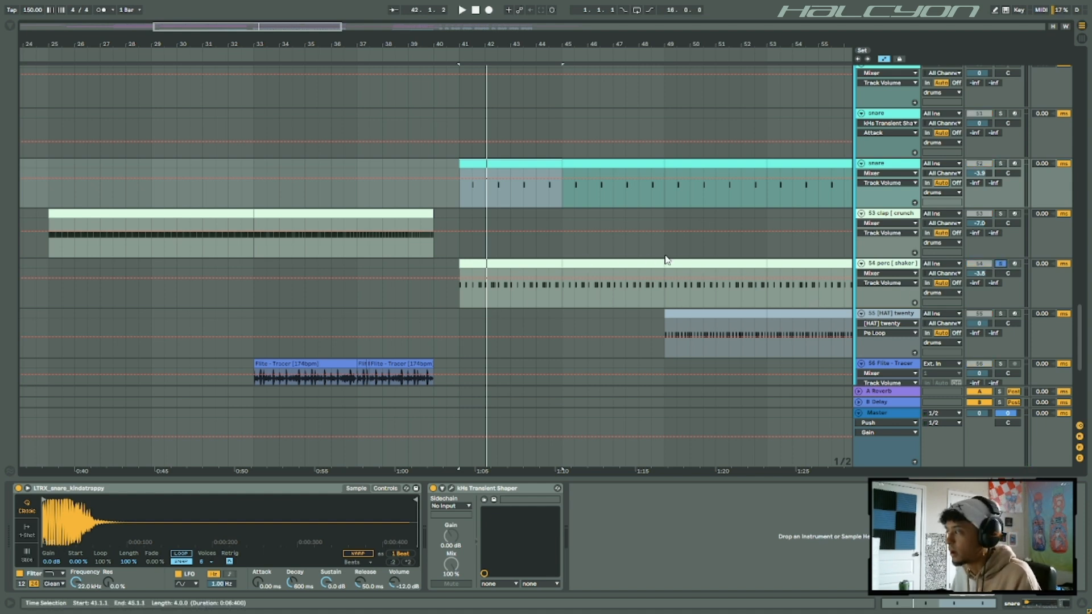
- Fold the drums group, unfold 17 Group and set the playback start at bar 41 on it
scroll(435, 205, "up", 3)
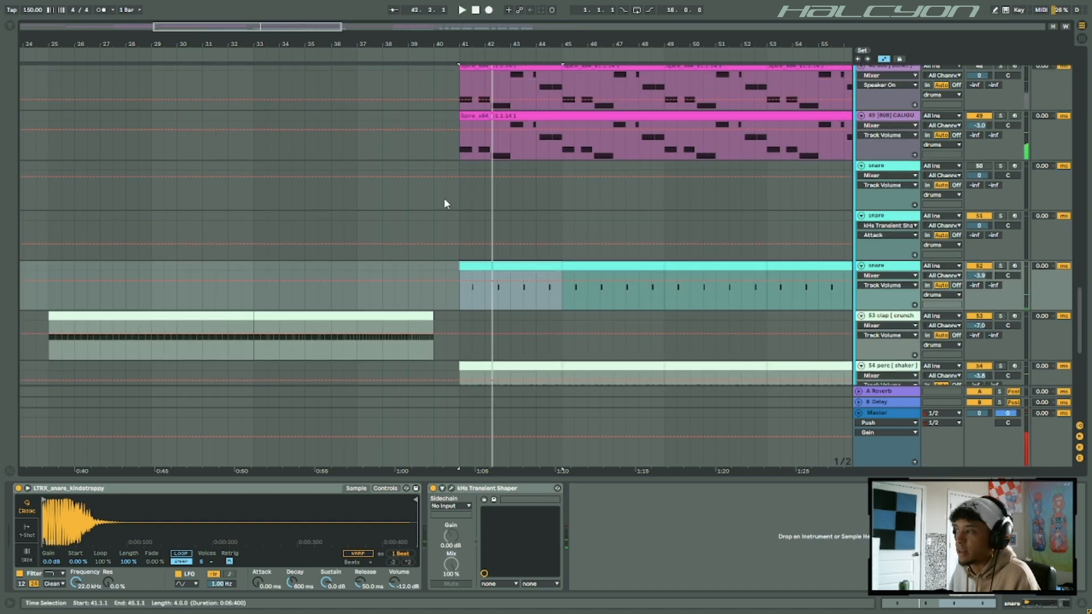
scroll(472, 199, "up", 10)
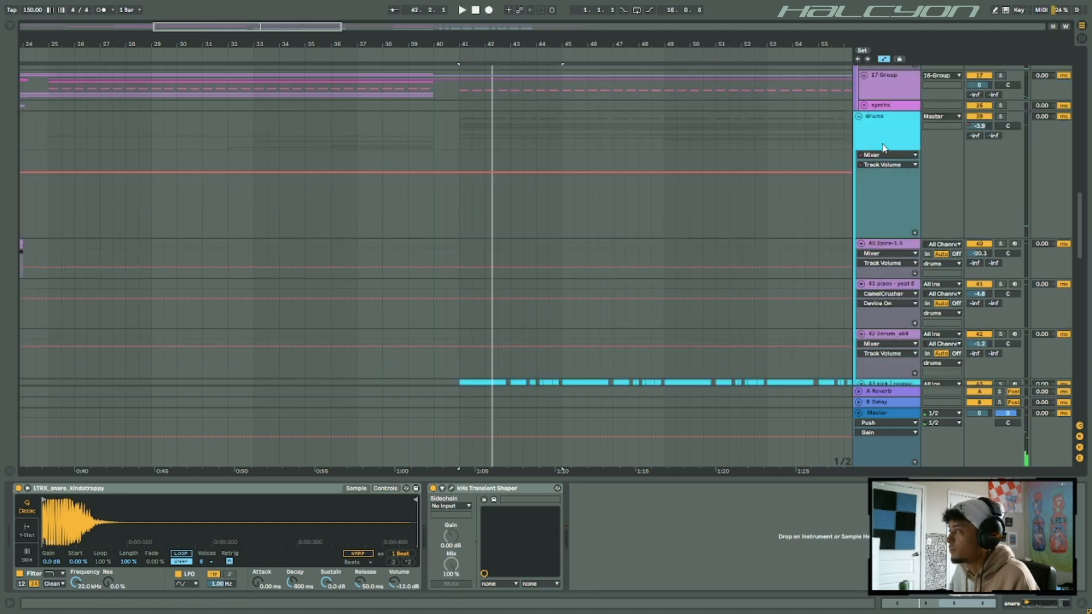
left_click(859, 117)
scroll(794, 185, "up", 10)
scroll(764, 188, "down", 10)
left_click(863, 265)
left_click(460, 252)
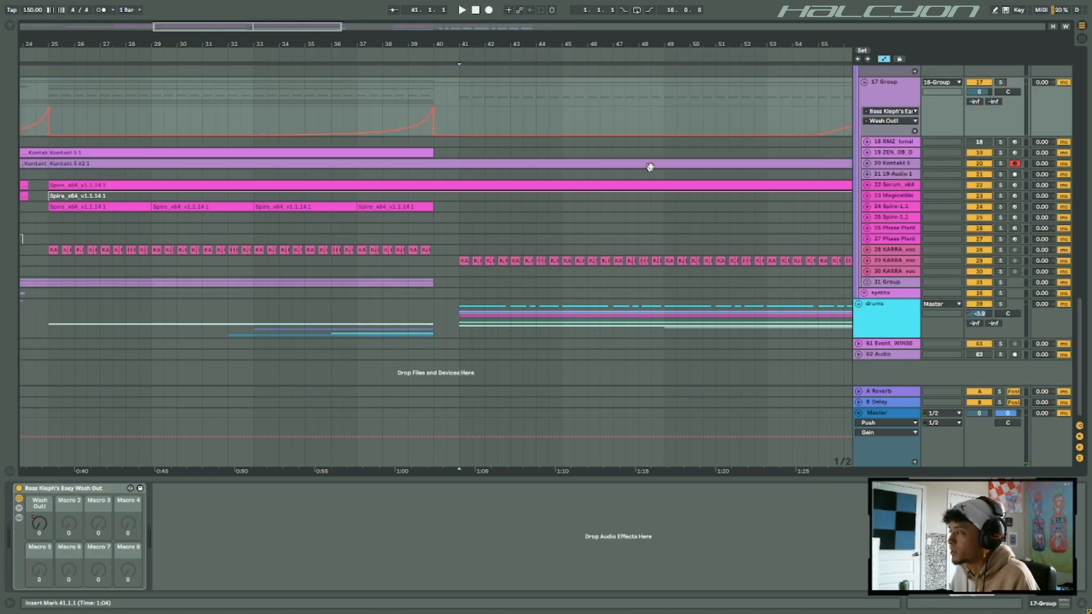
- Fold 16 Group and show its sidechain Compressor
scroll(461, 239, "up", 8)
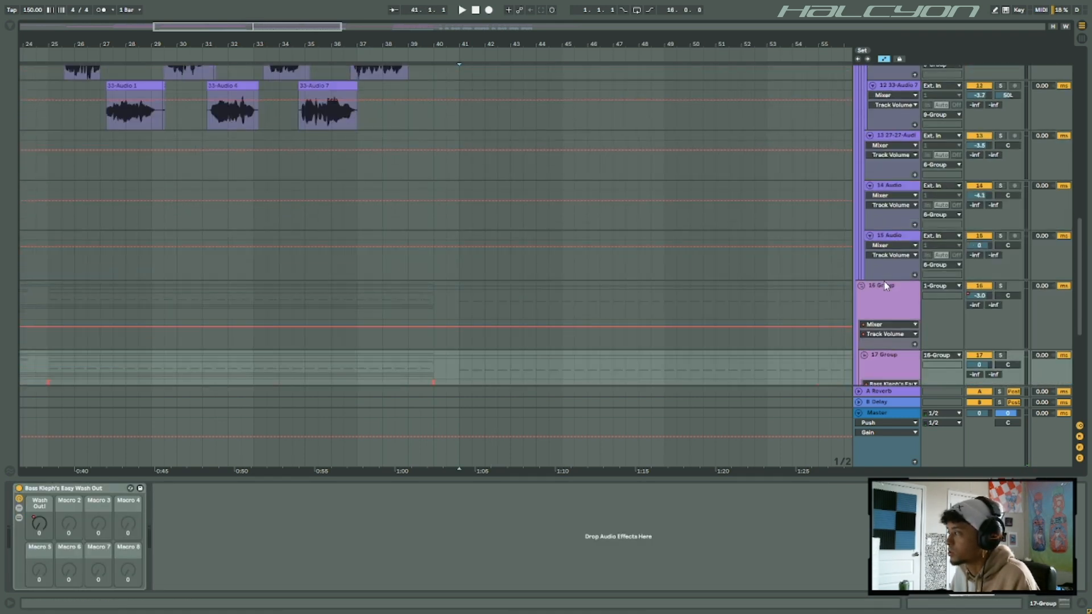
left_click(860, 286)
scroll(477, 271, "down", 1)
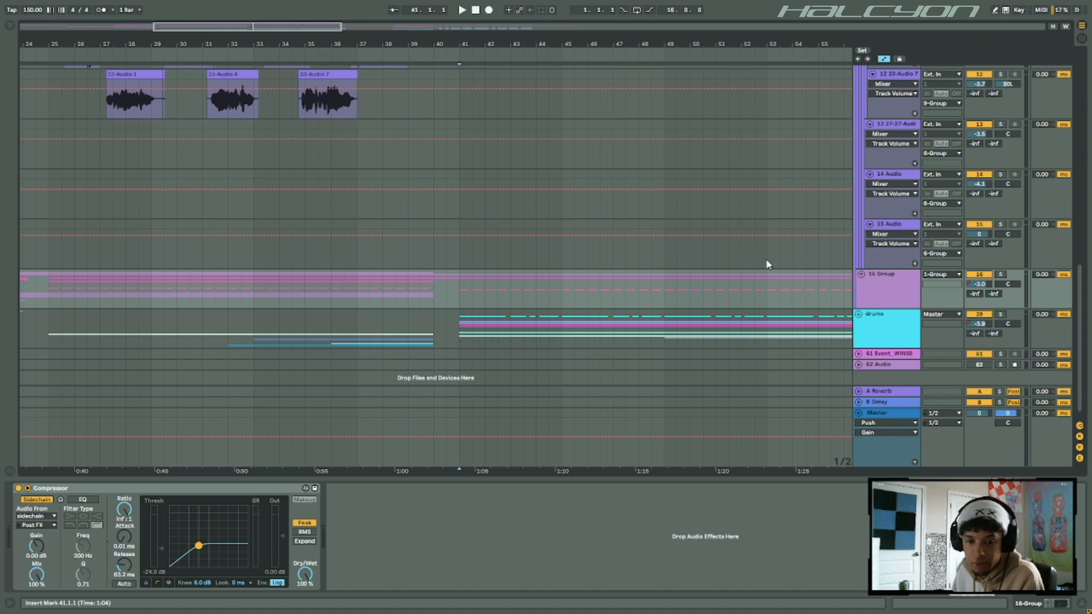
- Unfold 16 Group and expand the tracks in 17 Group to examine the 20 Kontakt 5 Auto Filter frequency automation around bar 40
left_click(860, 274)
scroll(564, 280, "down", 5)
left_click(866, 208, "alt")
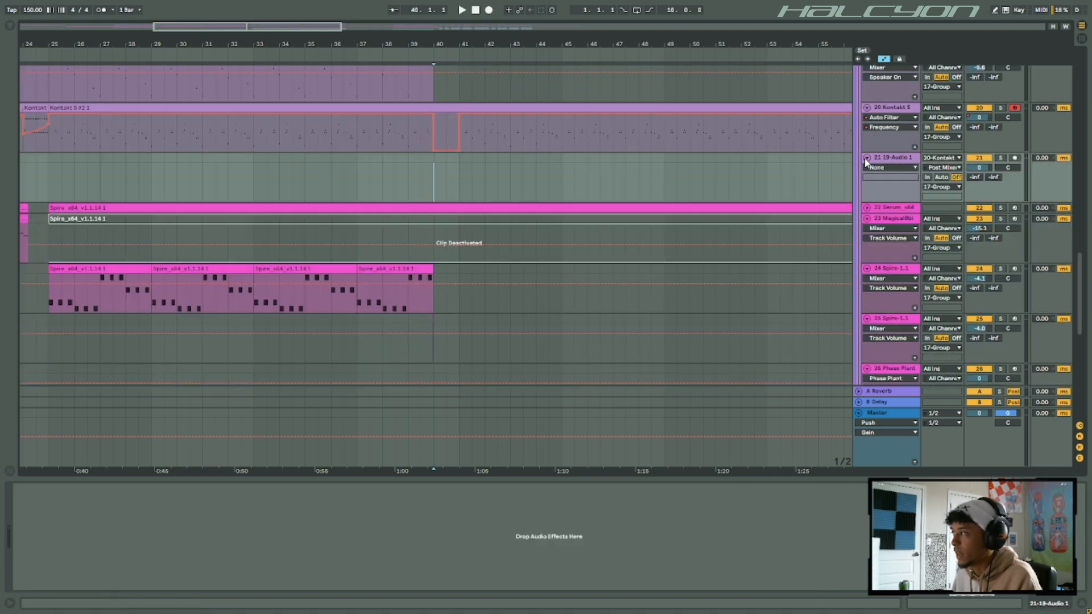
- Collapse the tracks in 17 Group, fold the group and set the playback start at bar 41 on it
left_click(866, 158)
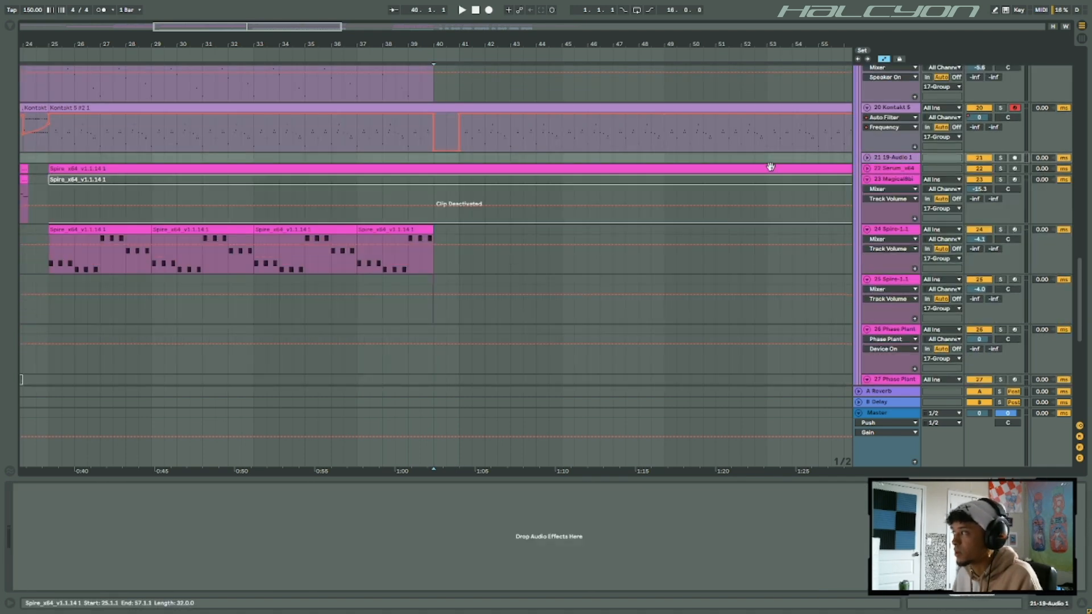
left_click(866, 107, "alt")
scroll(746, 101, "up", 6)
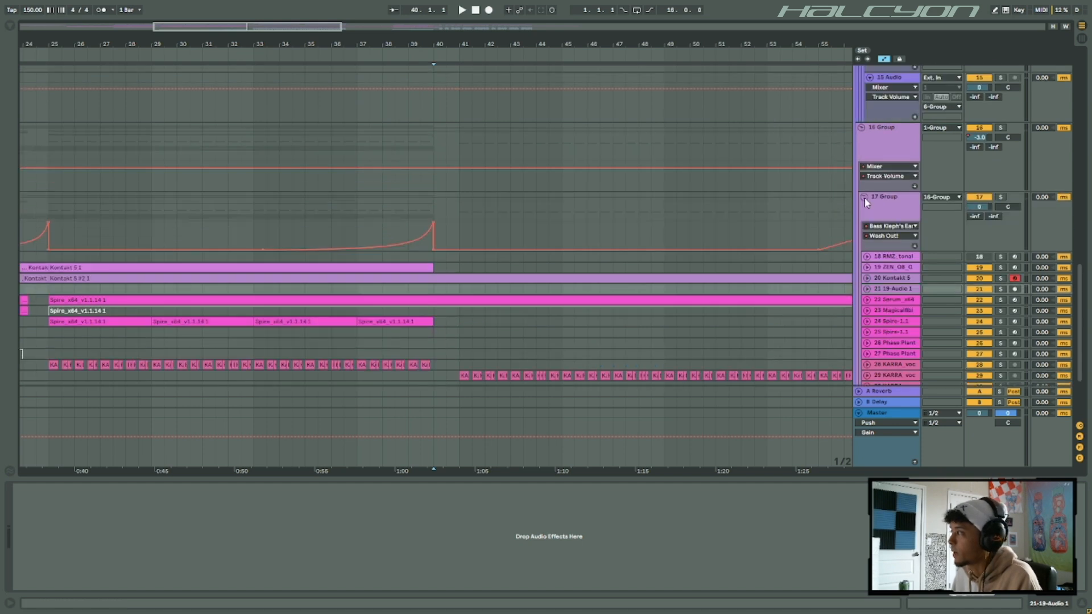
left_click(863, 198)
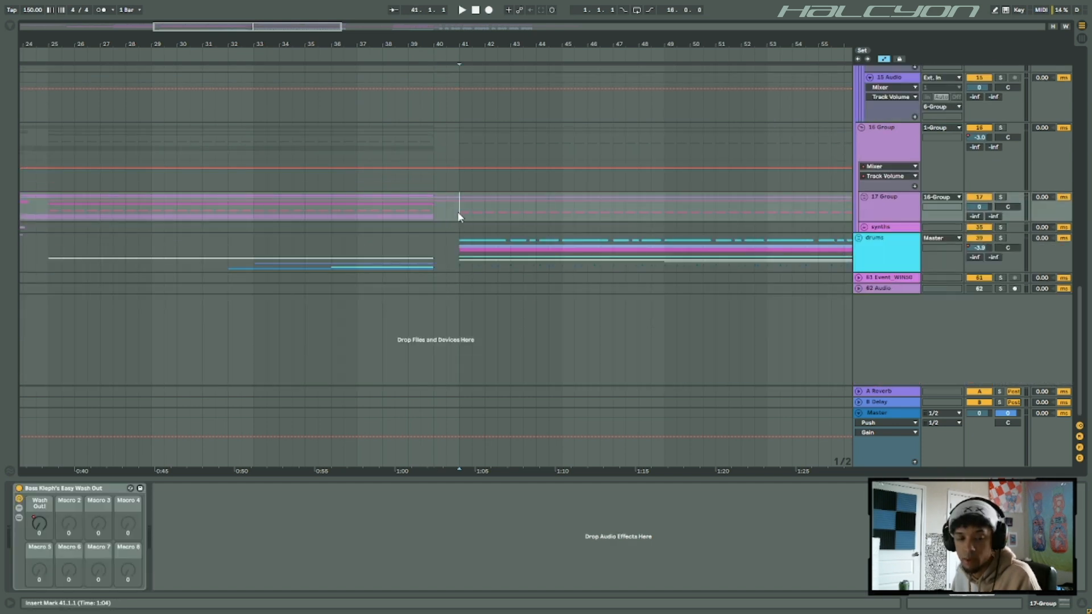
- Play the drop from bar 41 and stop just before bar 49
key("space")
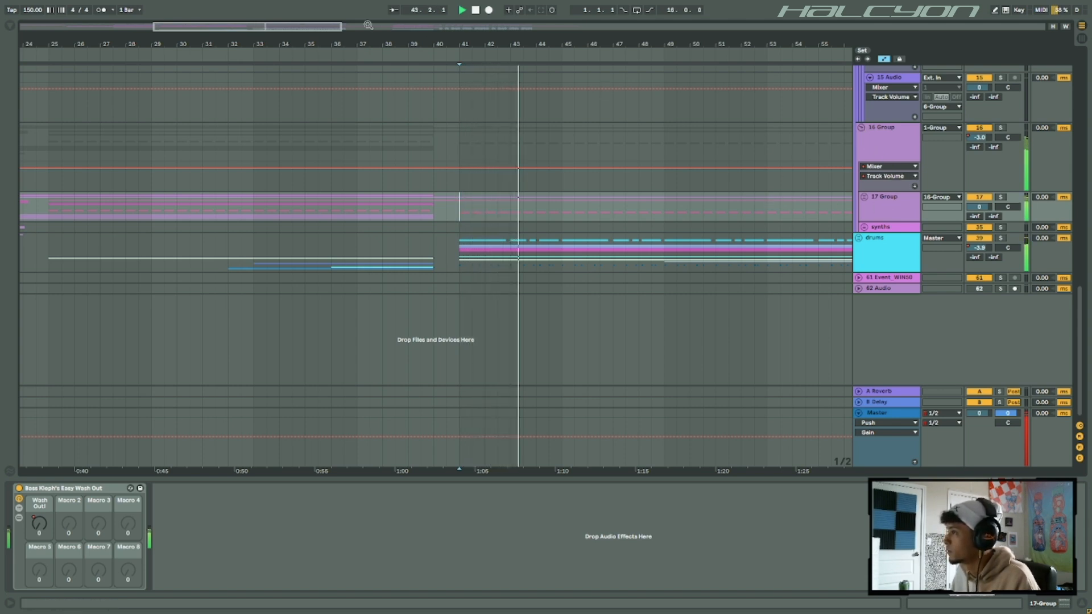
left_click_drag(513, 45, 421, 58)
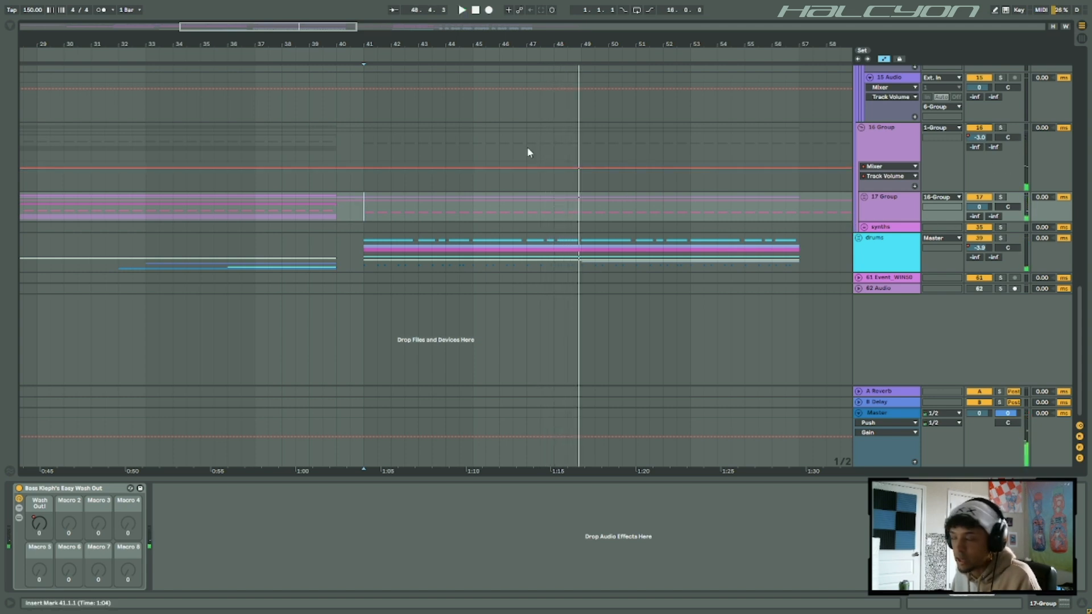
key("space")
- Unfold the drums group, select the 55 [HAT] twenty clip at bar 49 and play from there to review the drum tracks
left_click(586, 266)
left_click(859, 238)
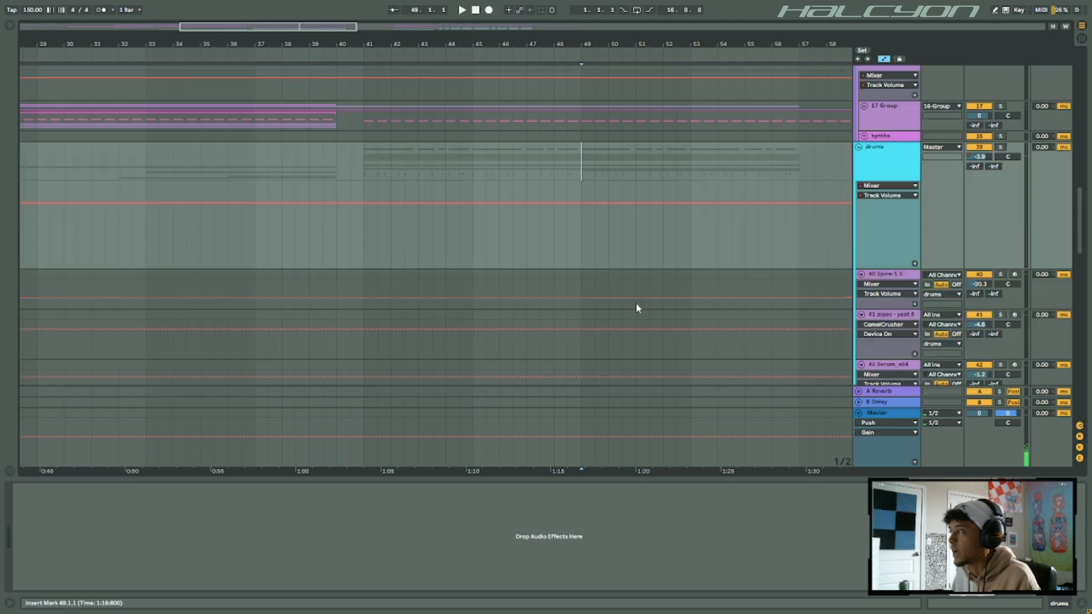
scroll(625, 290, "down", 5)
scroll(618, 260, "down", 10)
left_click(611, 265)
key("space")
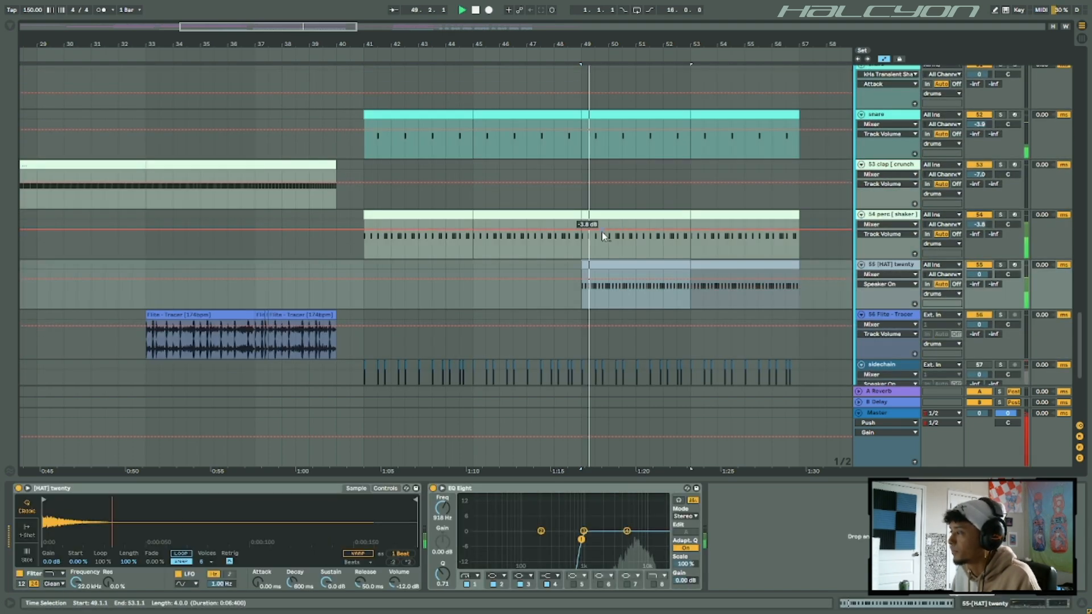
scroll(609, 220, "up", 10)
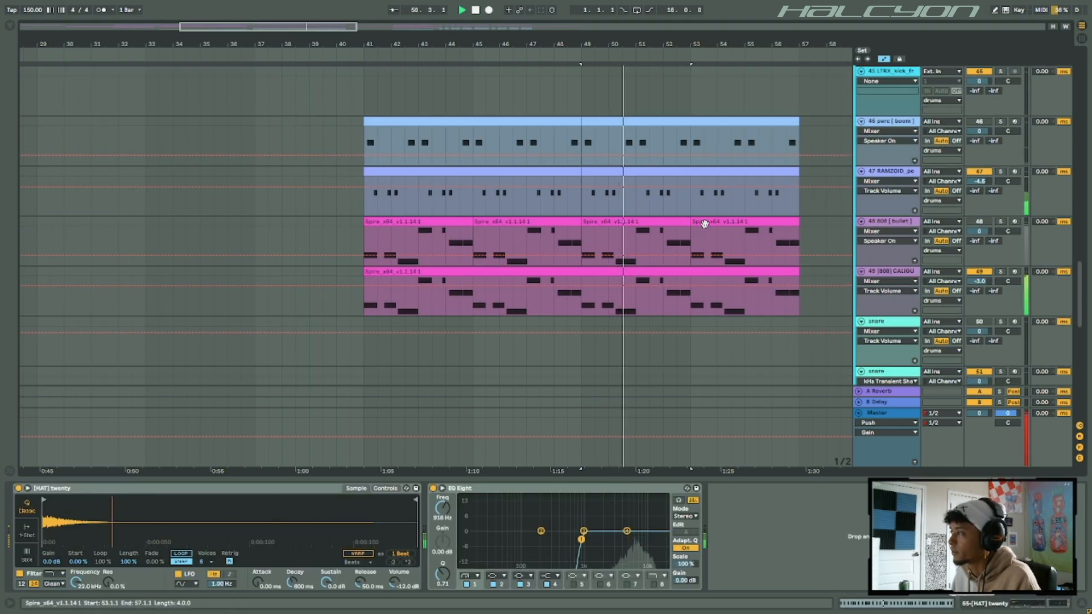
scroll(823, 215, "up", 5)
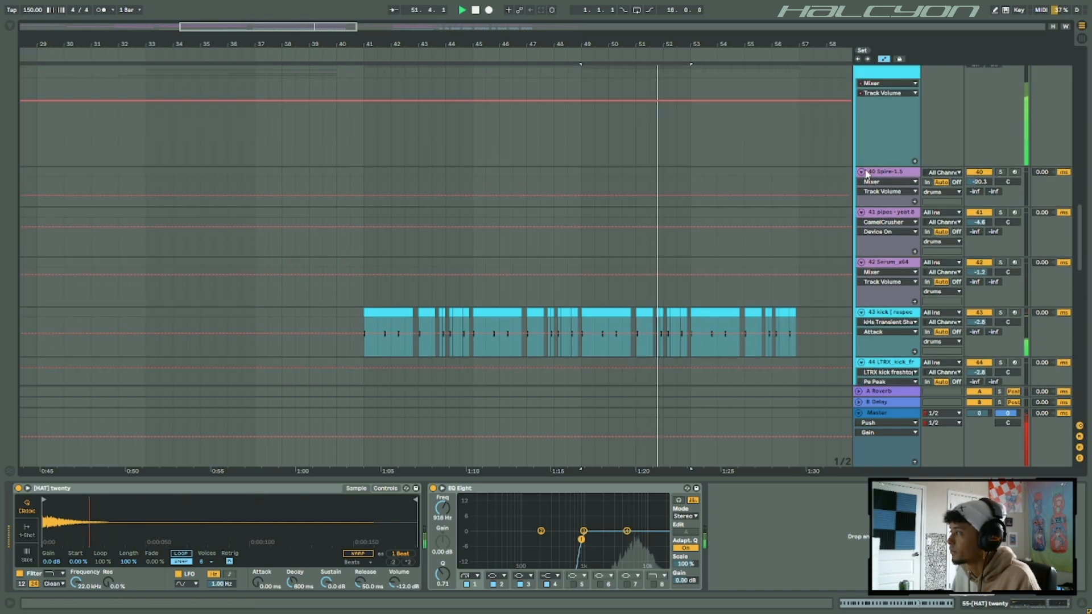
- Collapse all tracks inside the drums group and stop playback at bar 57
left_click(861, 171, "alt")
scroll(836, 94, "up", 3)
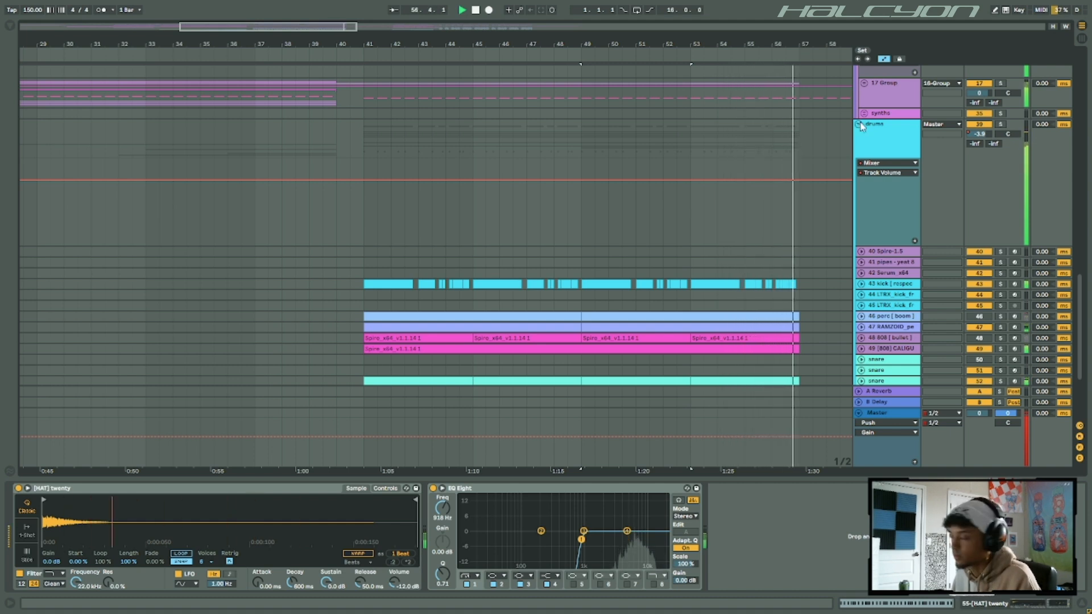
key("space")
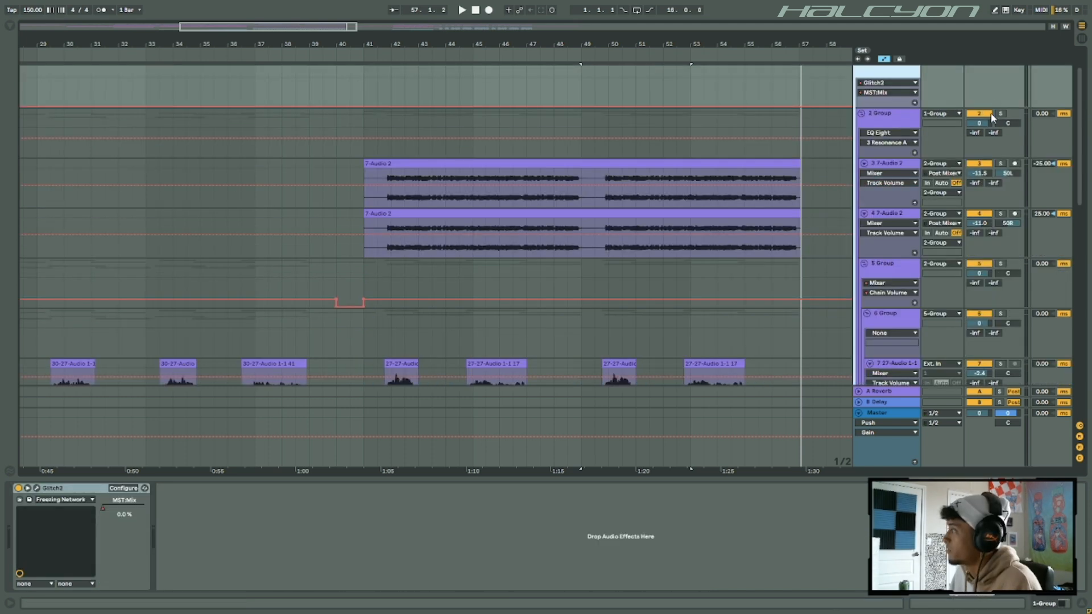
- Solo 1 Group and play it from bar 41.3 on the 3 7-Audio 2 track
scroll(991, 113, "up", 2)
left_click(1000, 70)
left_click(377, 227)
key("space")
scroll(794, 247, "down", 2)
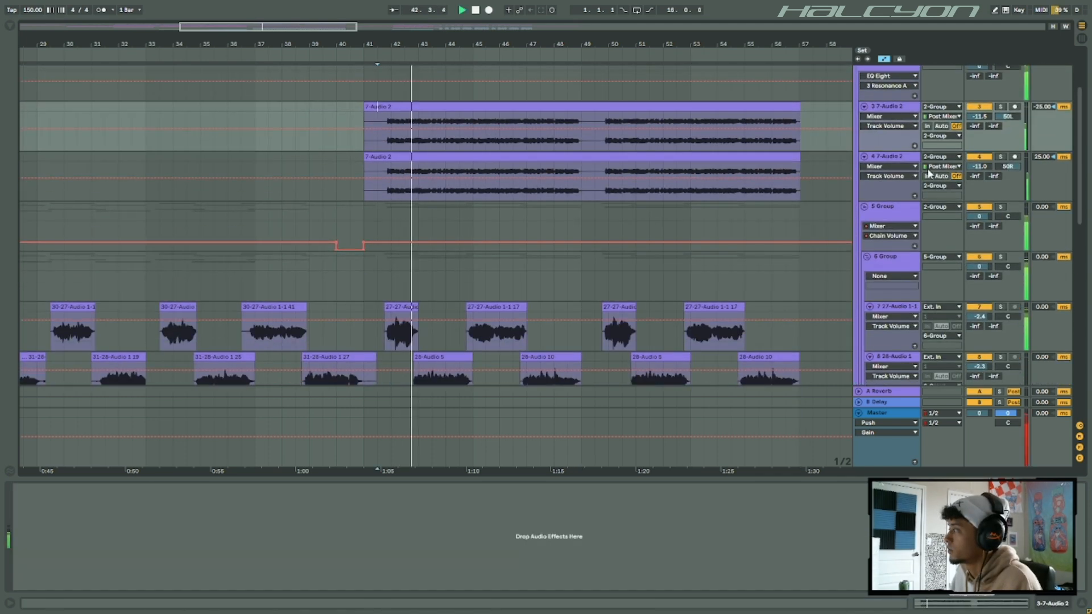
- Fold and unfold 5 Group, stop playback and examine the vocal layers inside it
left_click(864, 207, "alt")
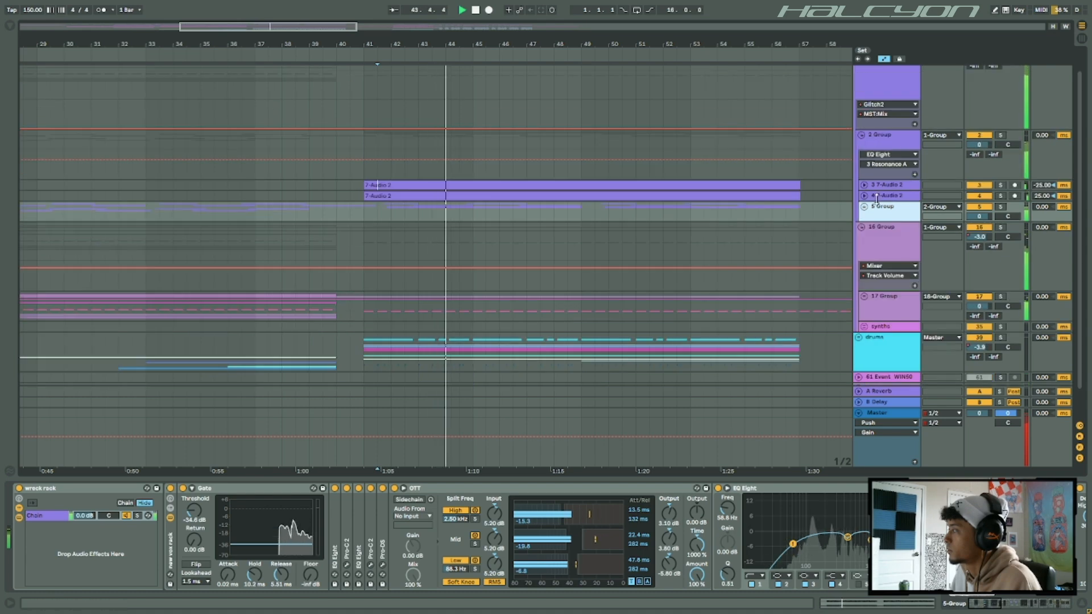
left_click(864, 207)
scroll(876, 199, "down", 2)
key("space")
scroll(555, 161, "down", 2)
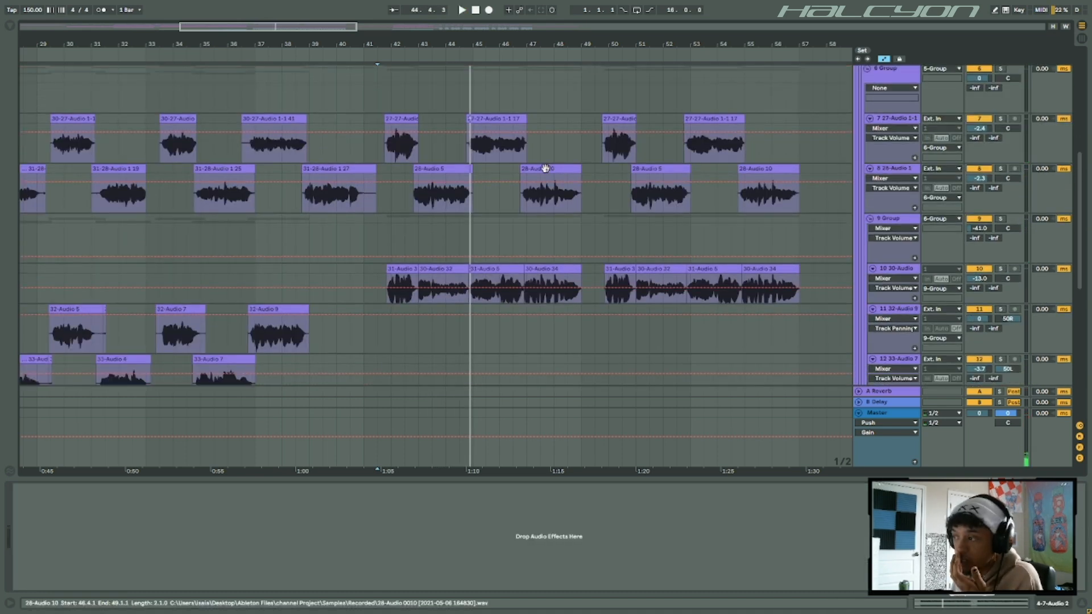
scroll(569, 174, "up", 5)
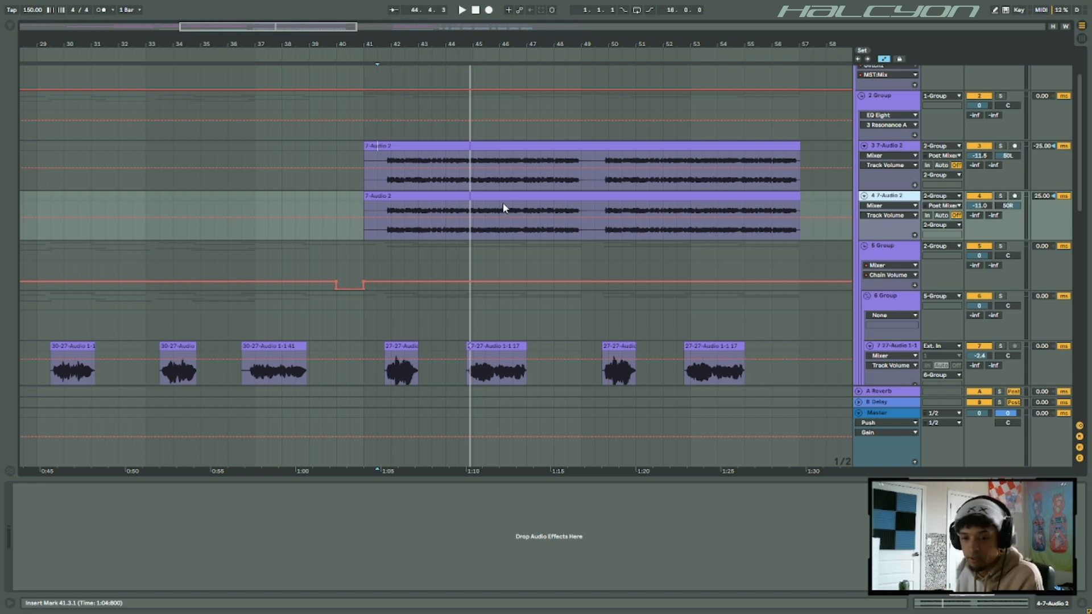
- Solo 5 Group and play its vocals from bar 41 on track 7
scroll(502, 202, "down", 5)
left_click(366, 242)
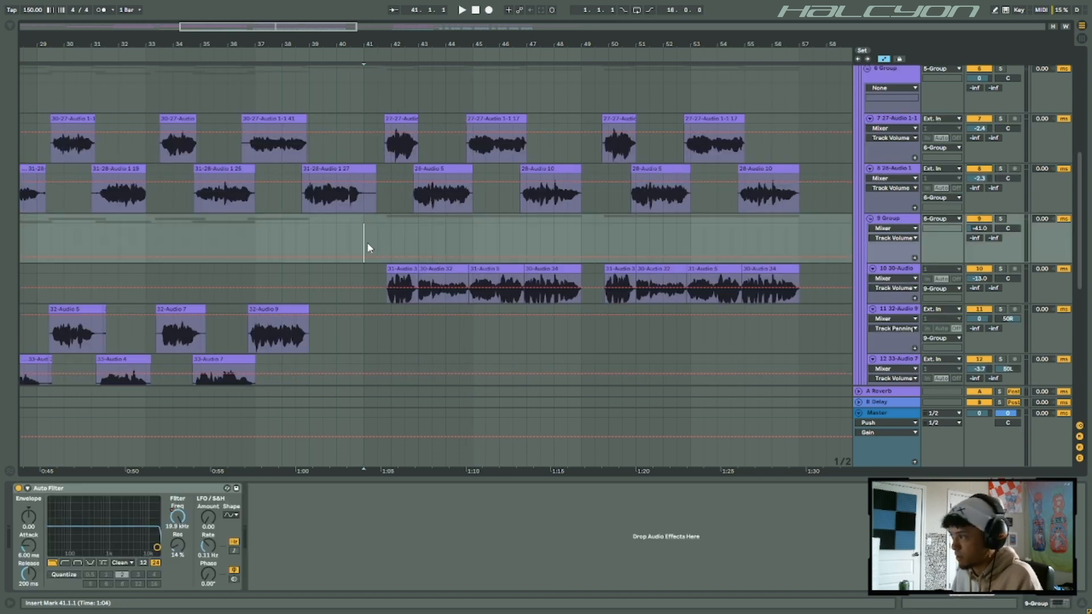
scroll(961, 176, "up", 3)
left_click(1001, 144)
left_click(372, 242)
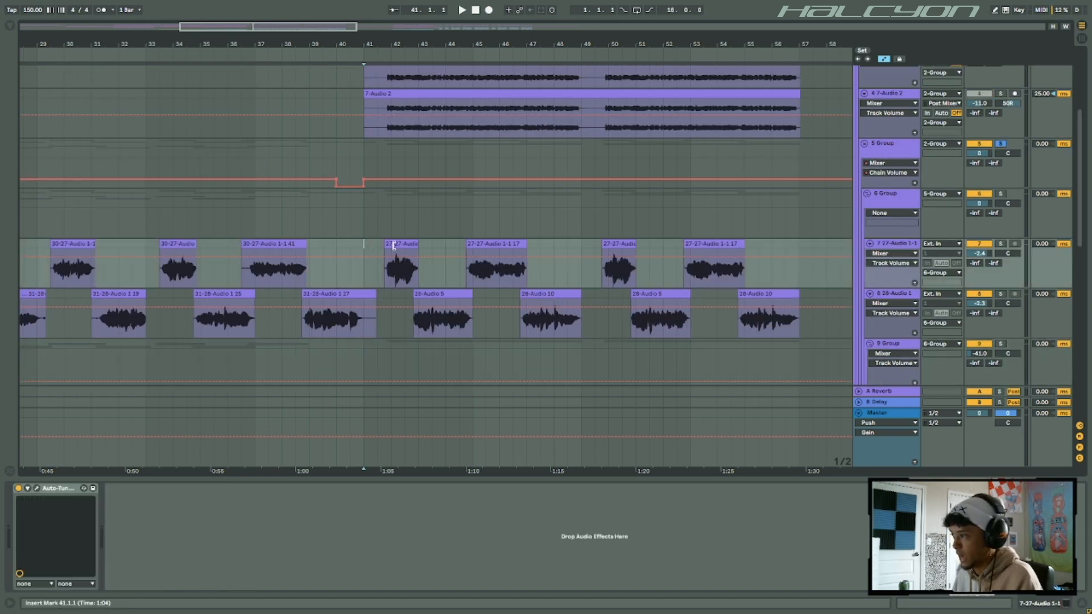
key("space")
scroll(486, 226, "down", 4)
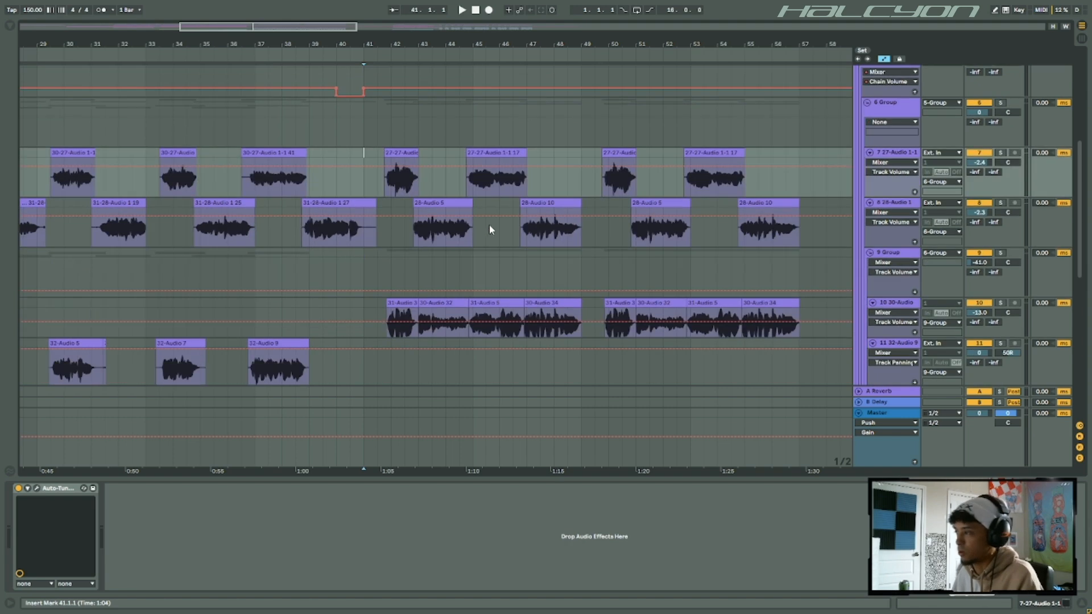
scroll(1007, 159, "up", 3)
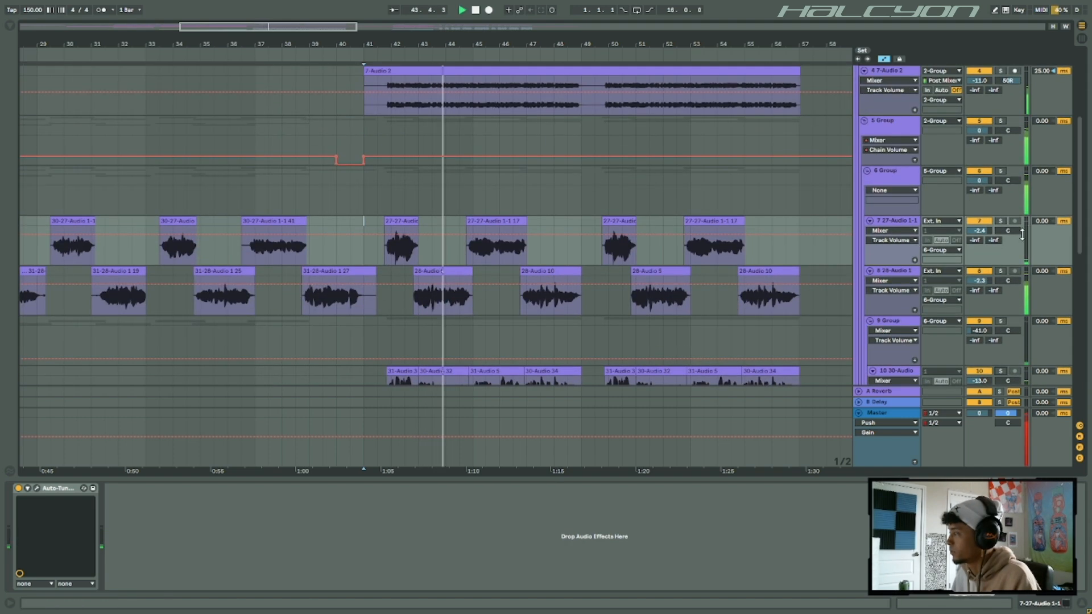
- Solo 5 Group again and select the track 7 vocal clip starting at bar 41.4, leaving playback stopped
left_click(1001, 122)
left_click(401, 245)
key("space")
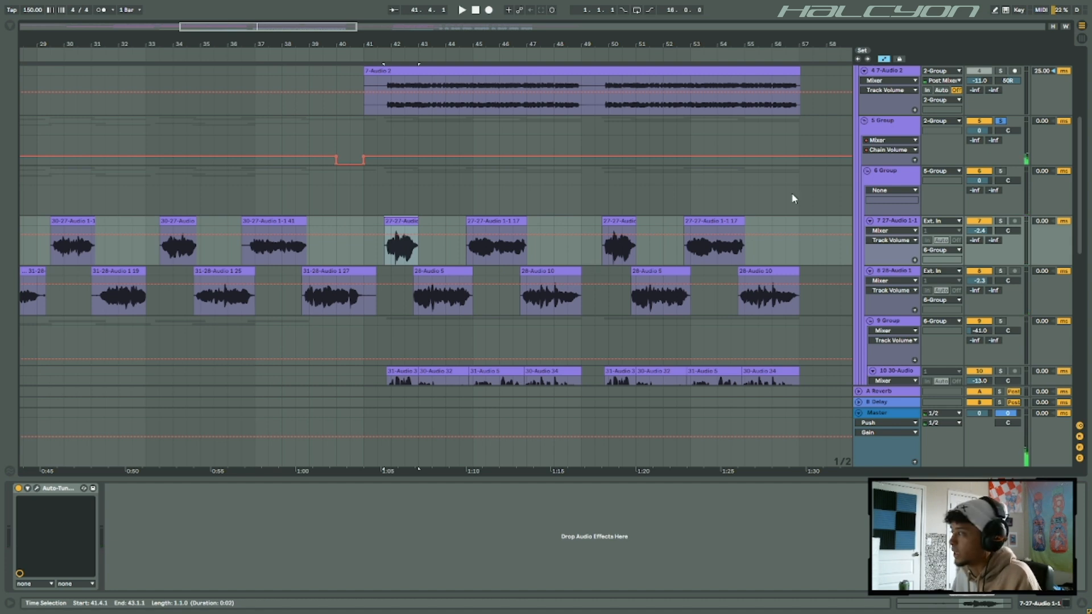
- Check the devices on 6 Group and on vocal tracks 7 and 8, returning to track 7's Auto-Tune
left_click(890, 181)
left_click(897, 222)
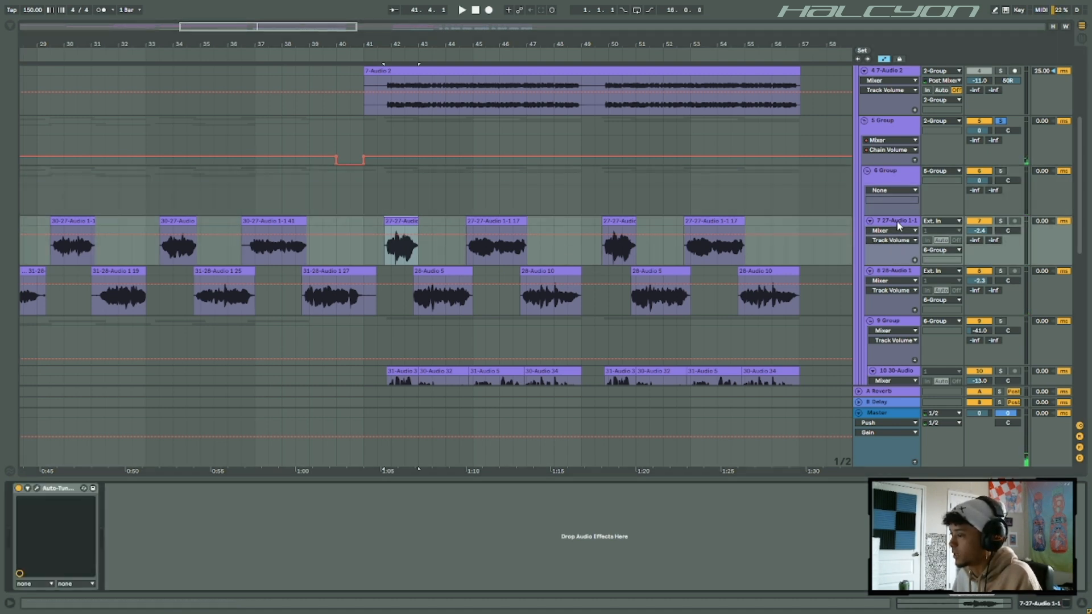
left_click(897, 270)
left_click(896, 223)
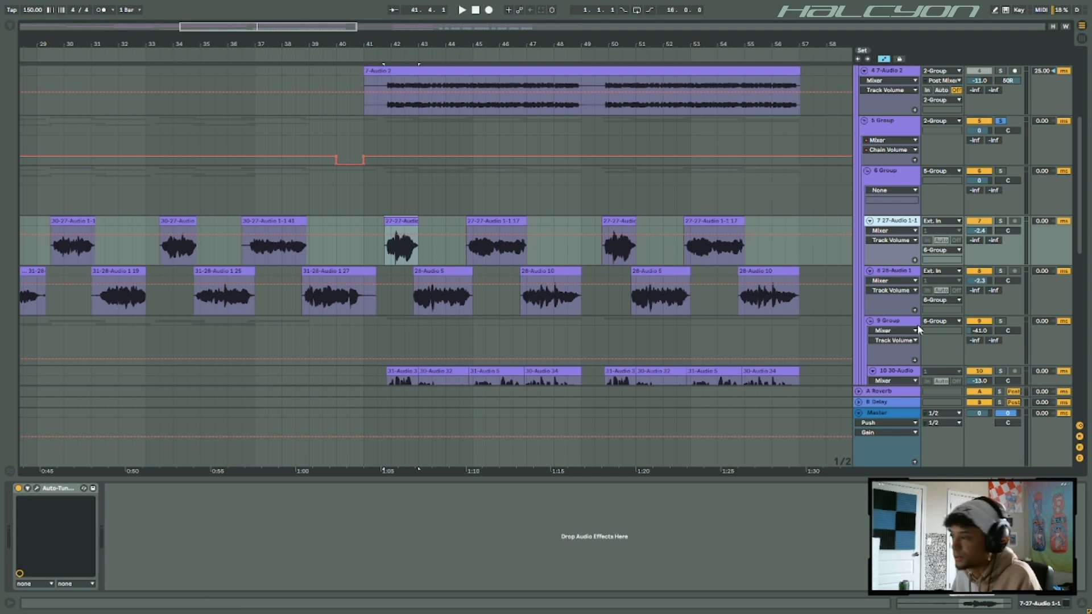
- Show 5 Group's effect chain, examine its Gate, first EQ Eight and first Pro-C 2, and close the compressor's window
left_click(888, 126)
double_click(183, 514)
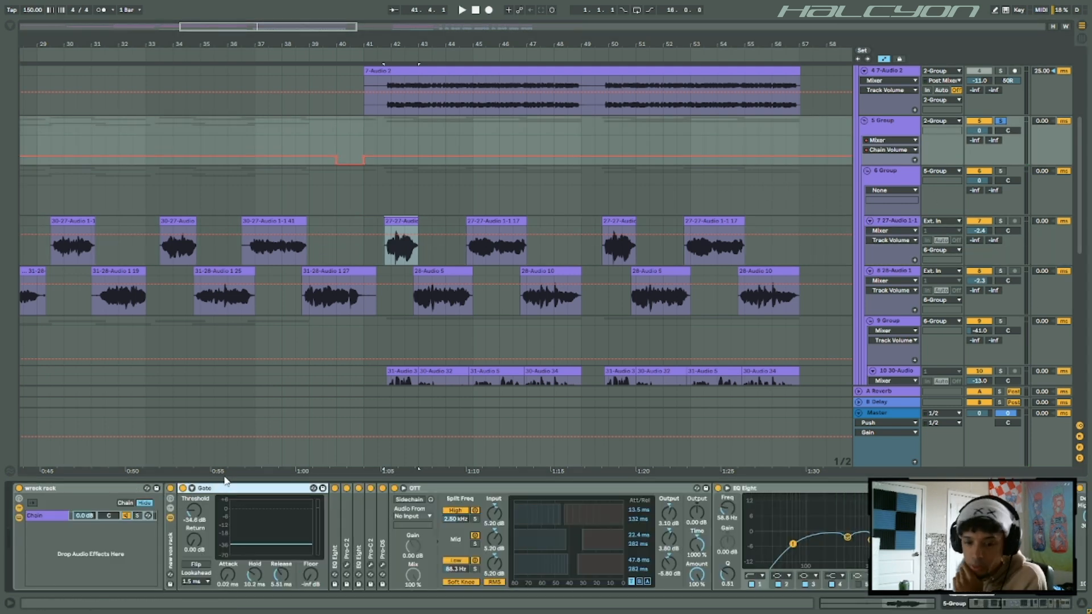
double_click(335, 535)
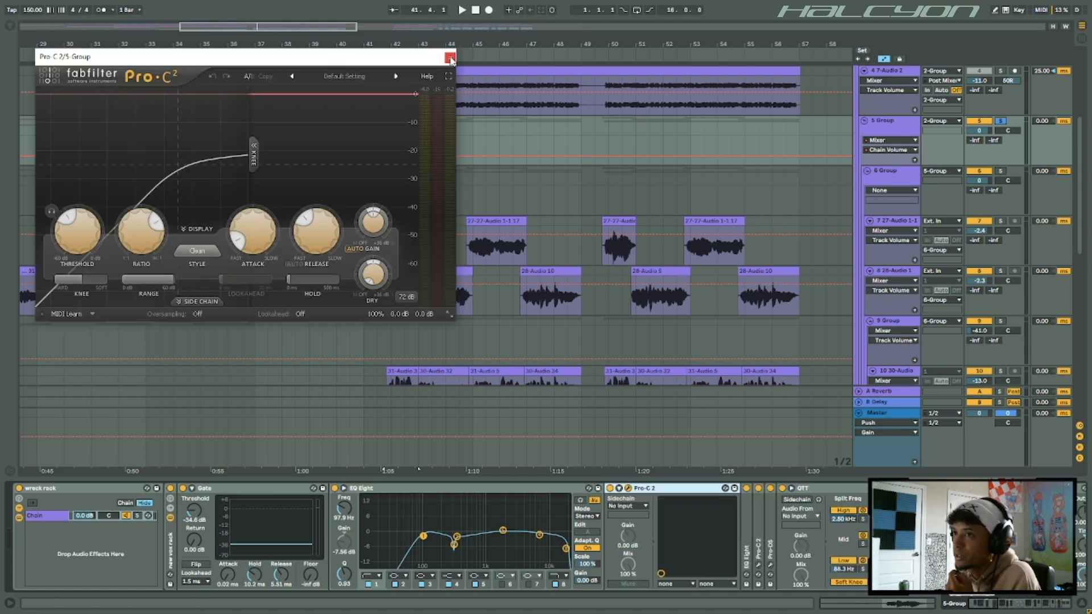
left_click(450, 58)
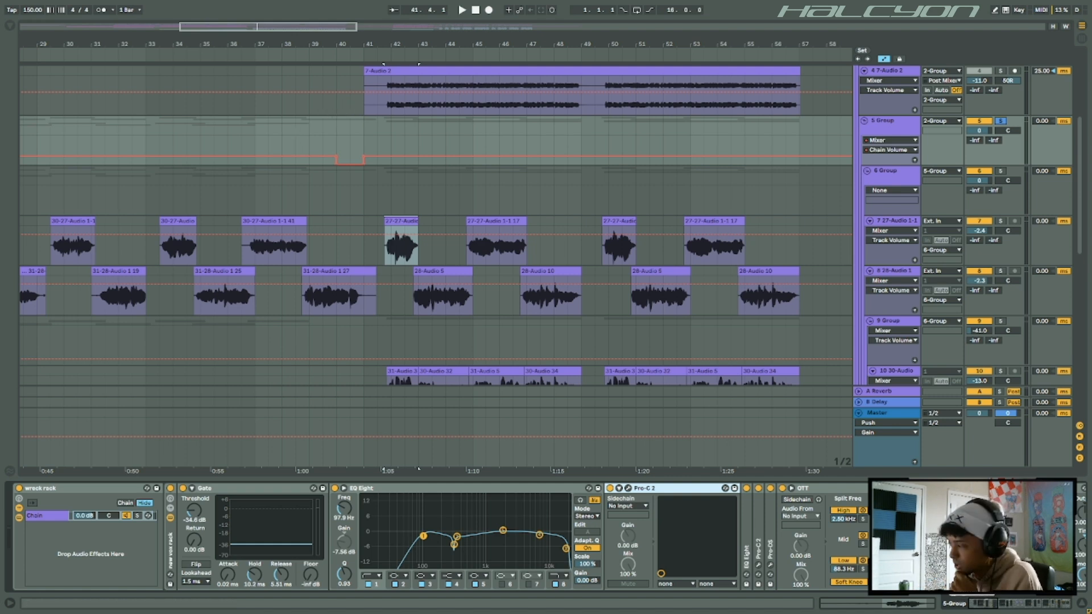
- Unfold the second EQ Eight and second Pro-C 2 in 5 Group's chain, inspect both Pro-C 2 windows and close them
double_click(747, 548)
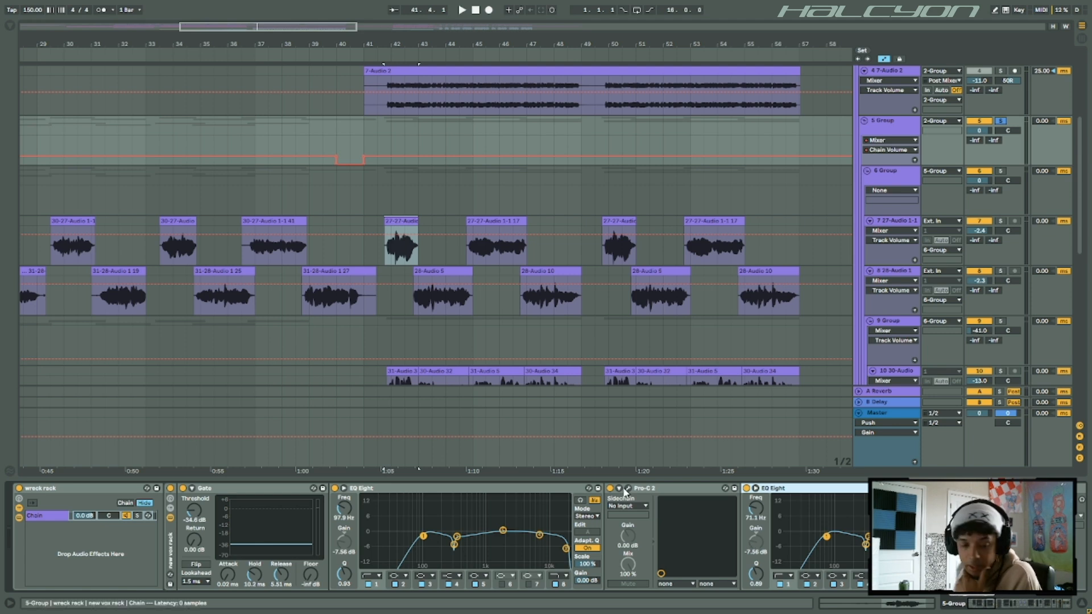
left_click(994, 605)
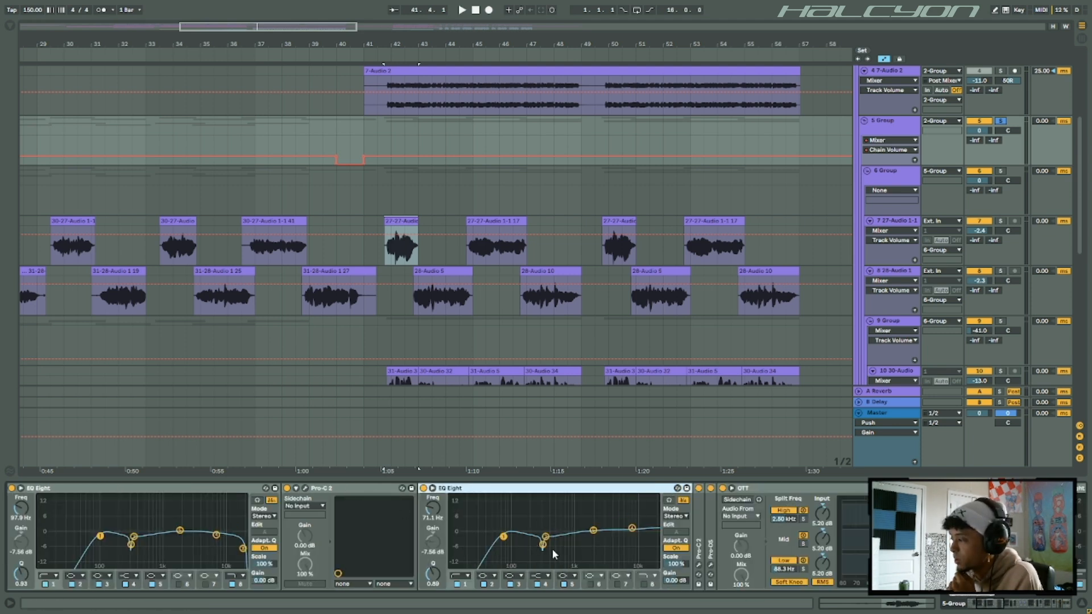
left_click(305, 488)
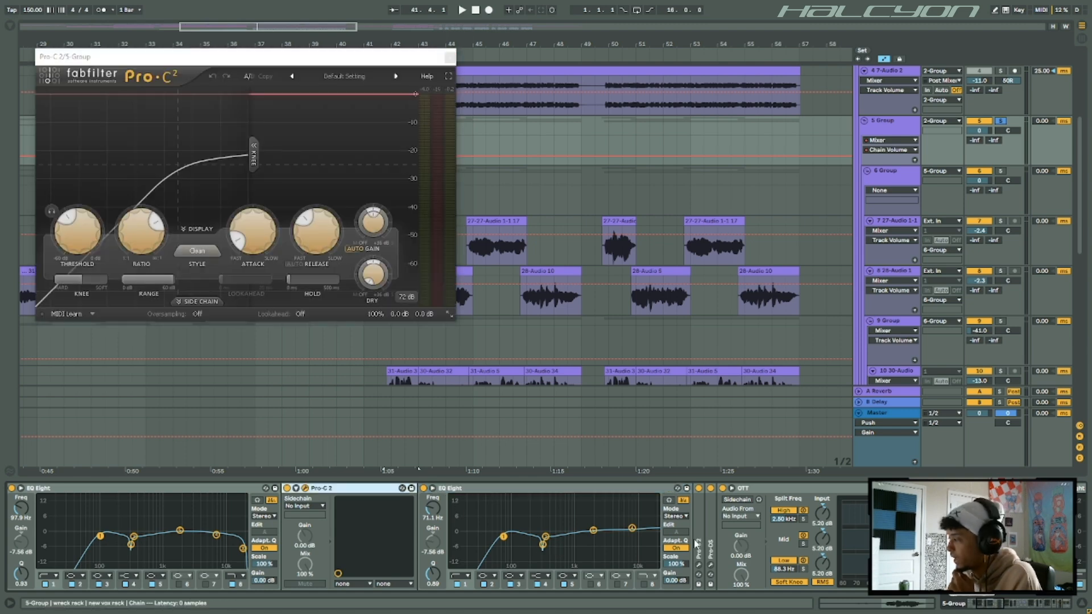
double_click(699, 544)
left_click(717, 488)
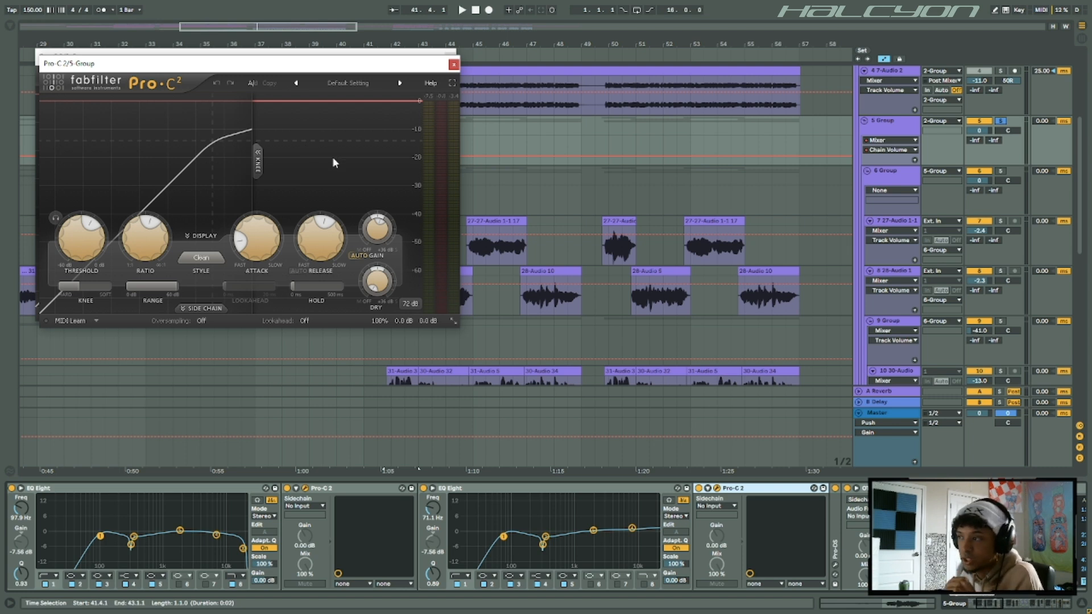
left_click(453, 64)
left_click(450, 55)
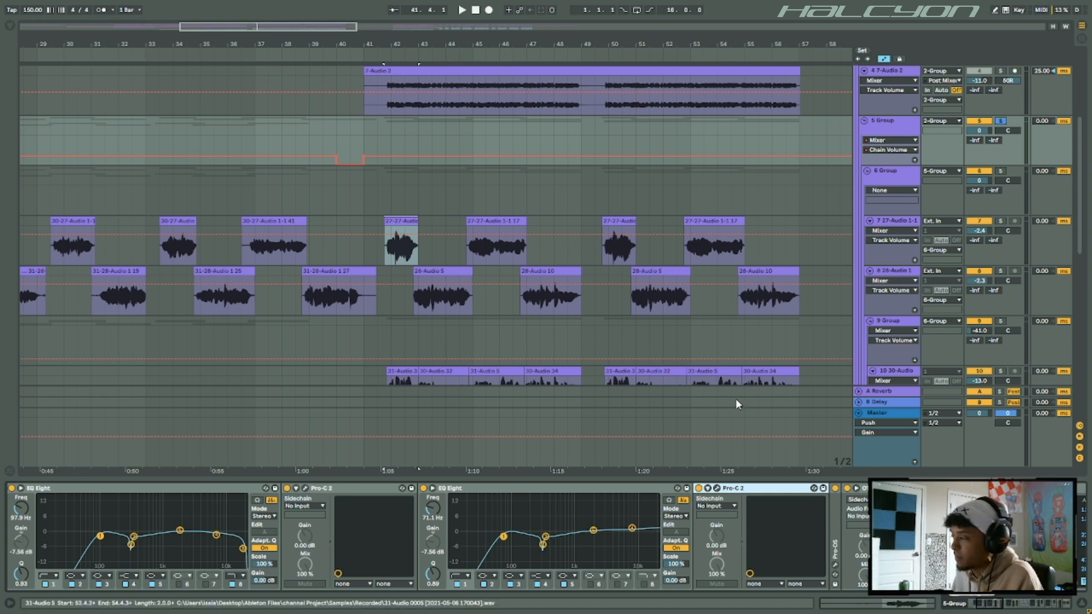
- Inspect the Pro-DS window in 5 Group's chain, close it and examine the OTT settings that follow
left_click(853, 488)
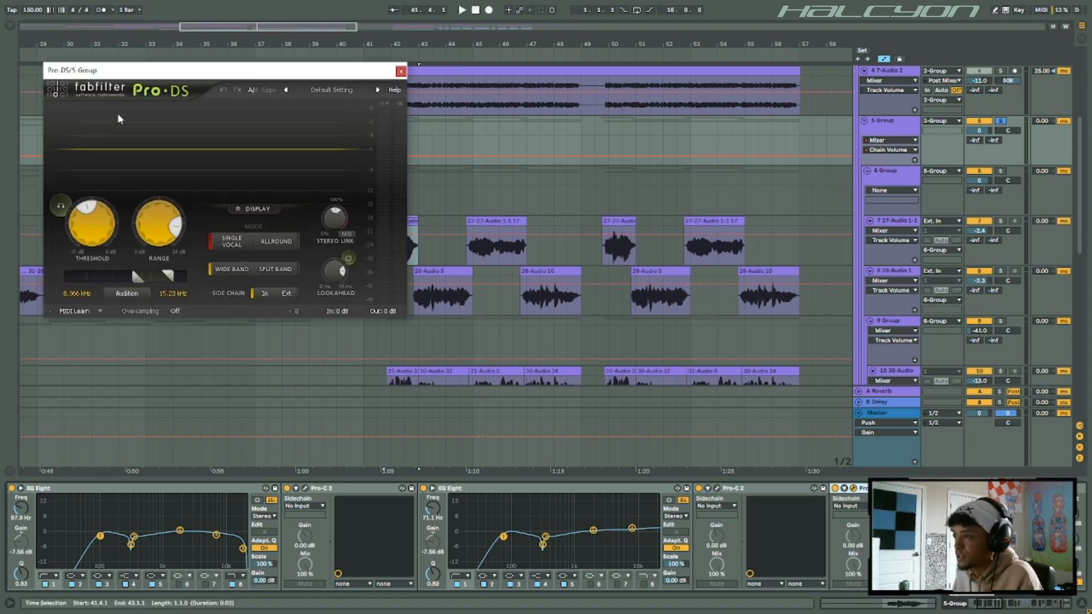
left_click(401, 71)
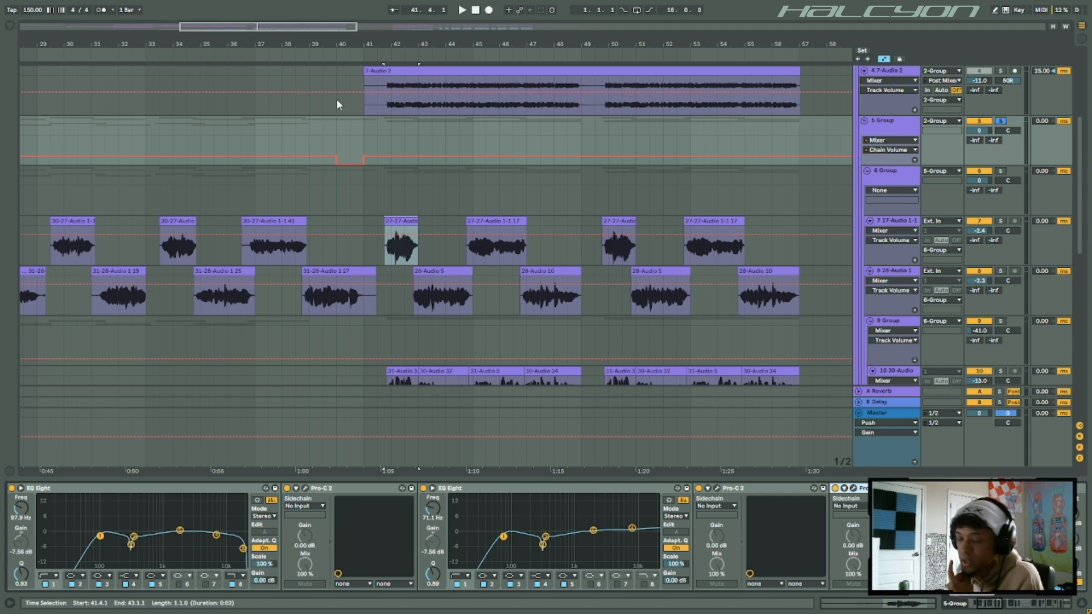
left_click_drag(990, 604, 999, 604)
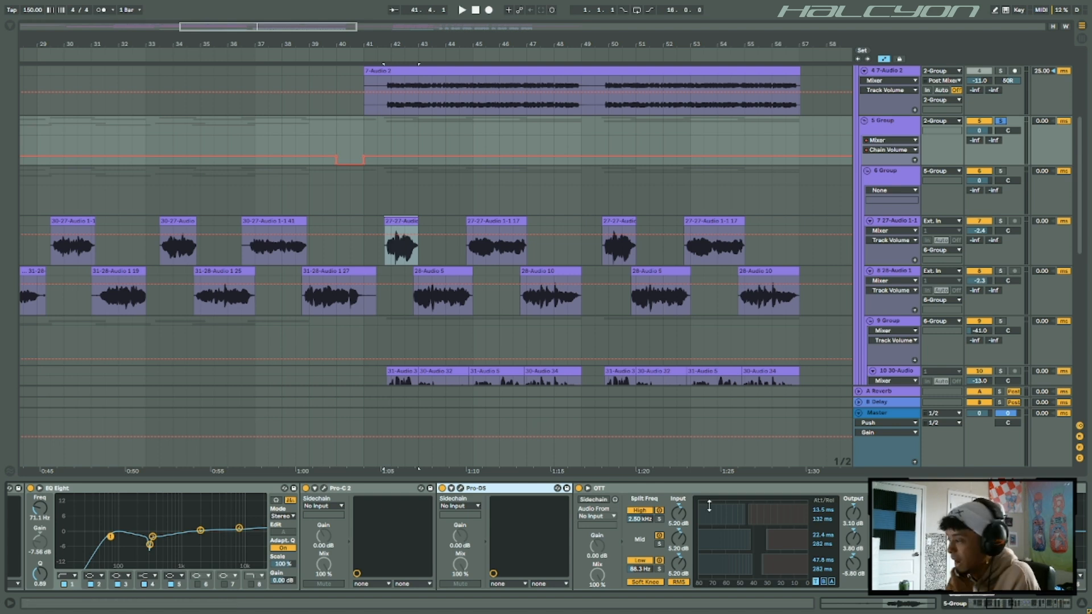
left_click(1000, 608)
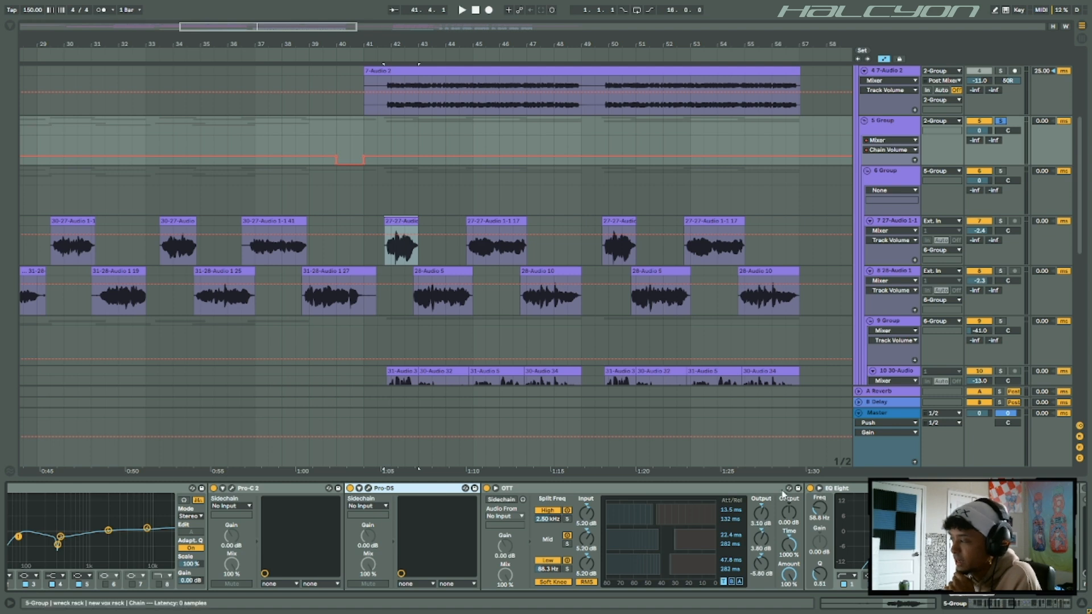
left_click_drag(1000, 605, 1004, 605)
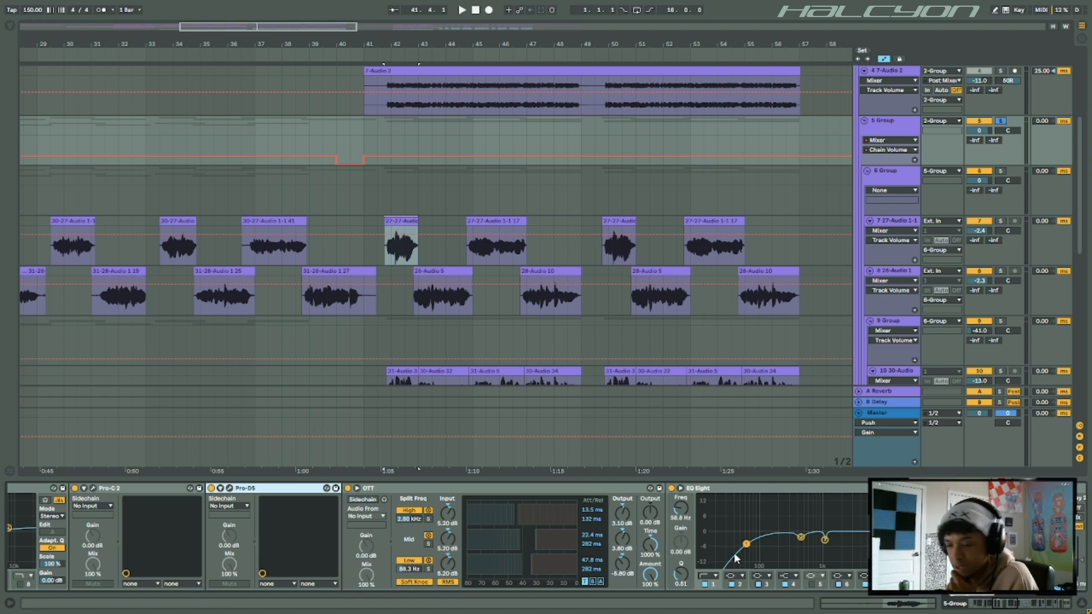
- Show the Chorus in 5 Group's chain and fold the REVERB and DELAY racks
scroll(483, 491, "right", 10)
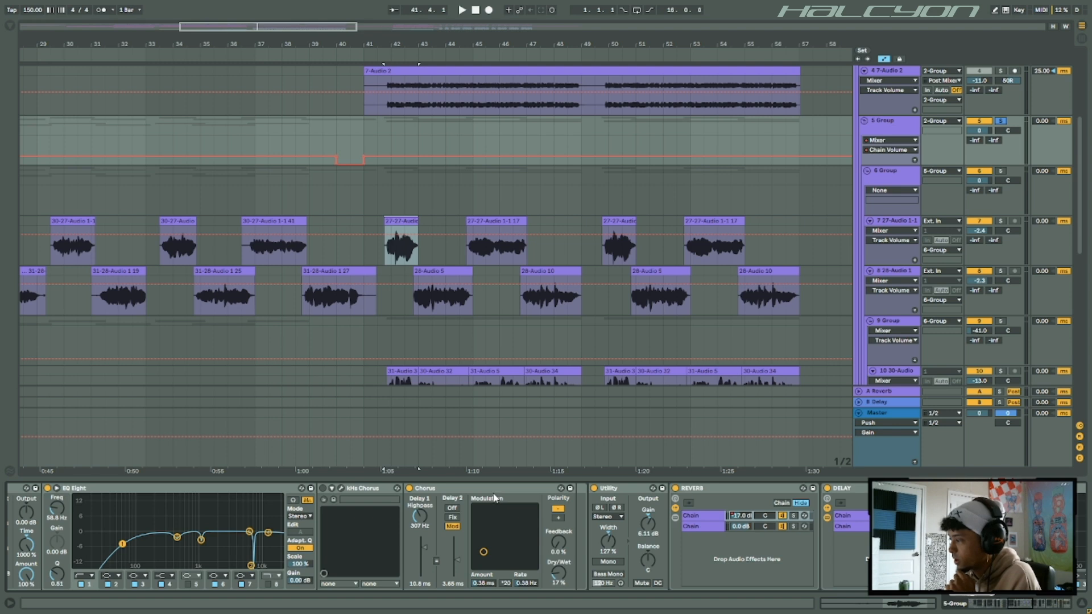
left_click(495, 489)
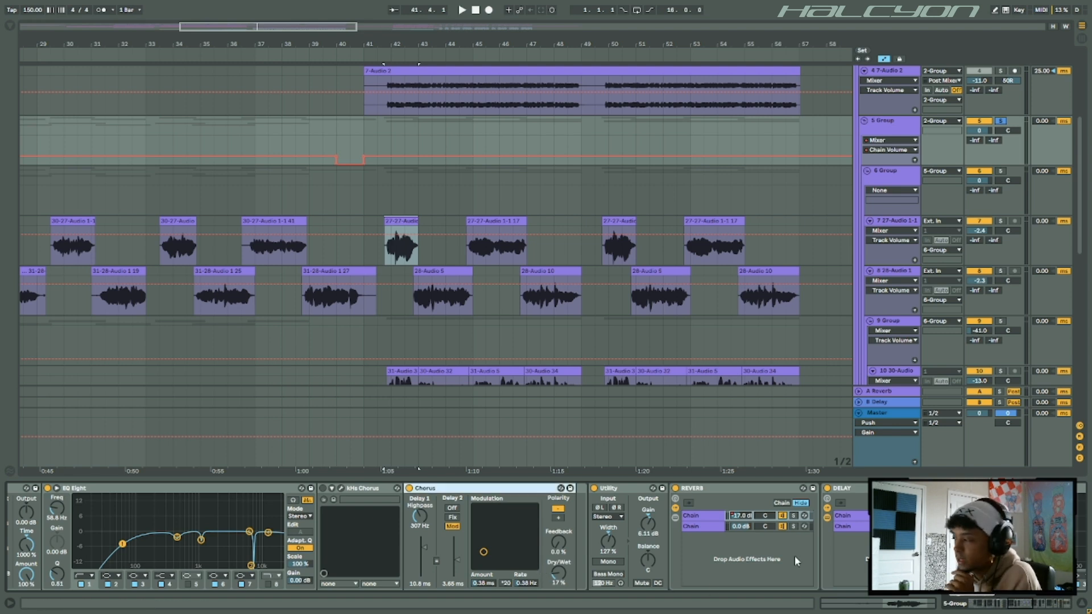
double_click(707, 490)
double_click(727, 489)
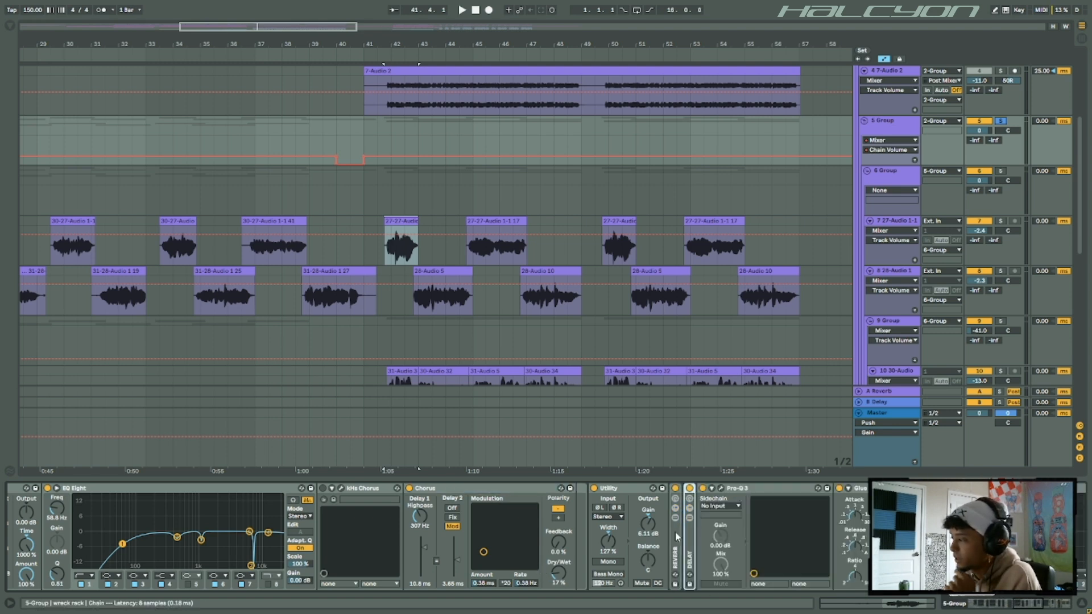
- Unfold the REVERB rack in 5 Group's chain, compare the Reverb settings of its two chains and select the first chain's Dry/Wet
double_click(678, 535)
left_click(675, 499)
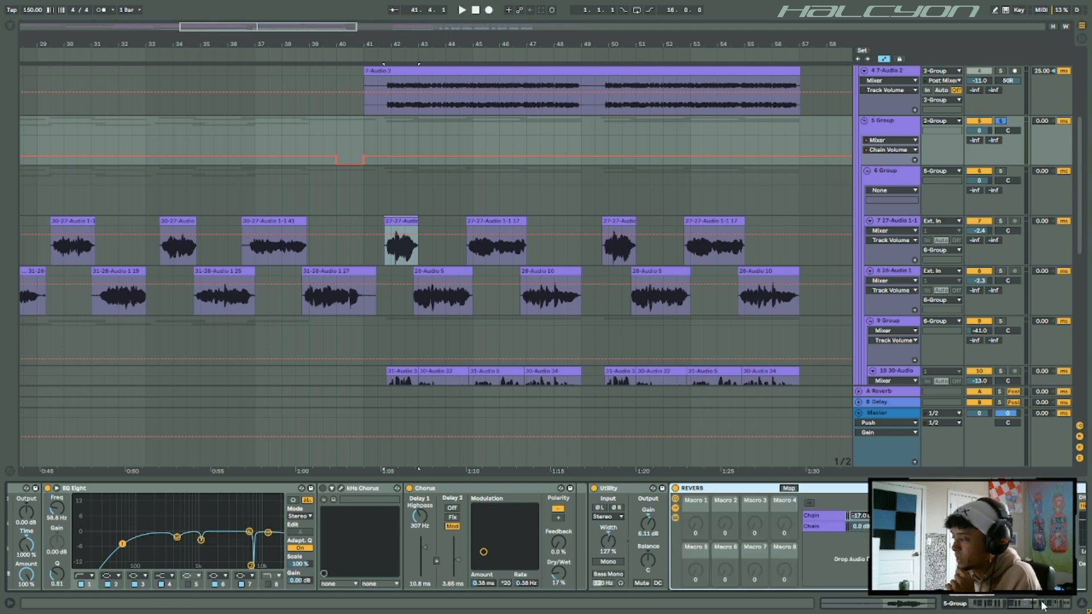
left_click(675, 518)
scroll(675, 518, "right", 8)
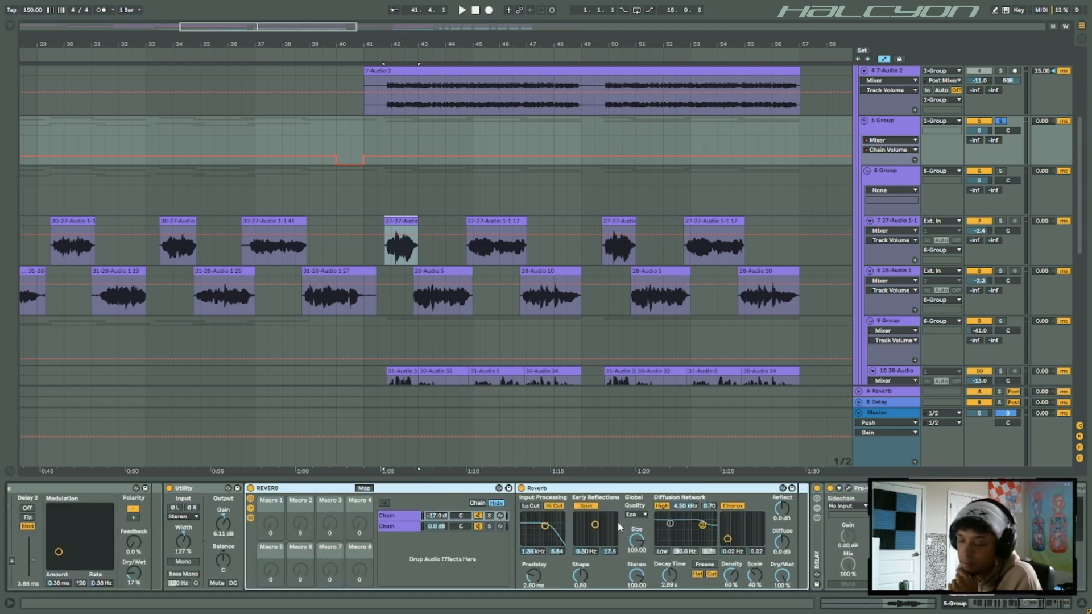
left_click(403, 527)
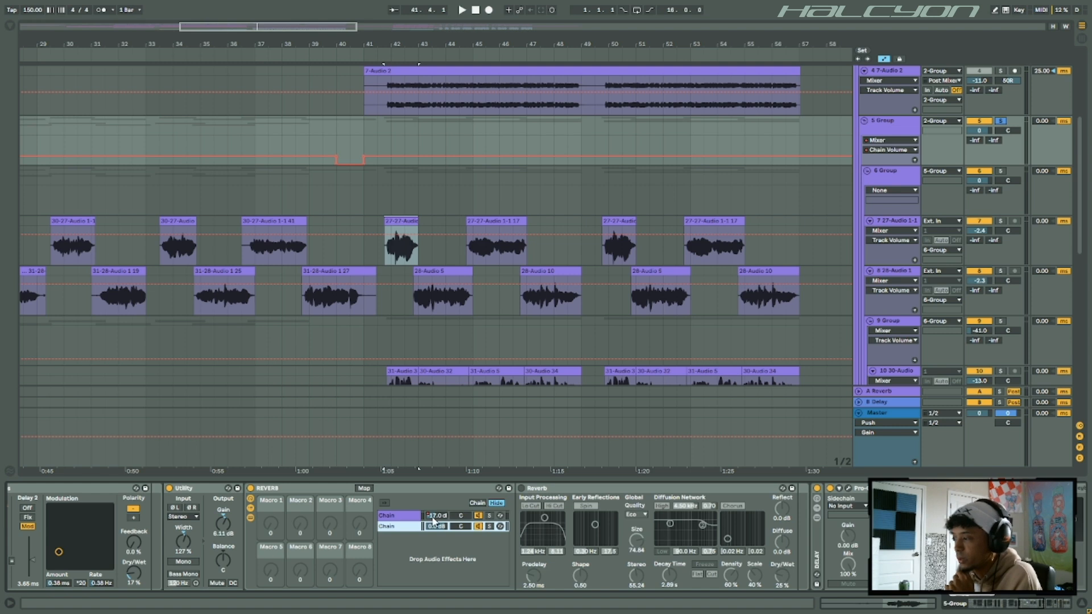
left_click(412, 515)
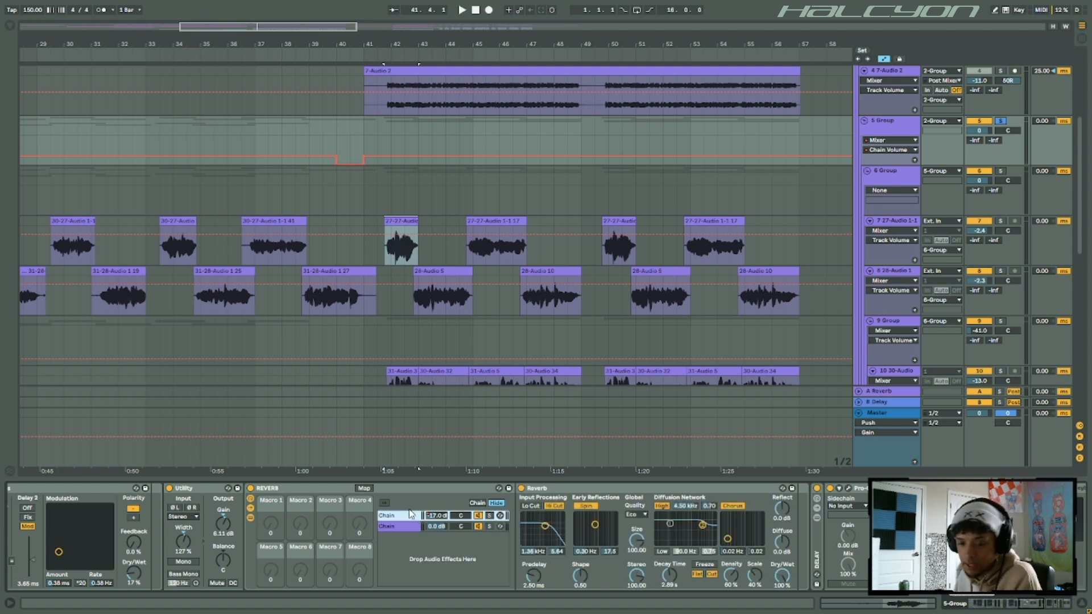
left_click(783, 578)
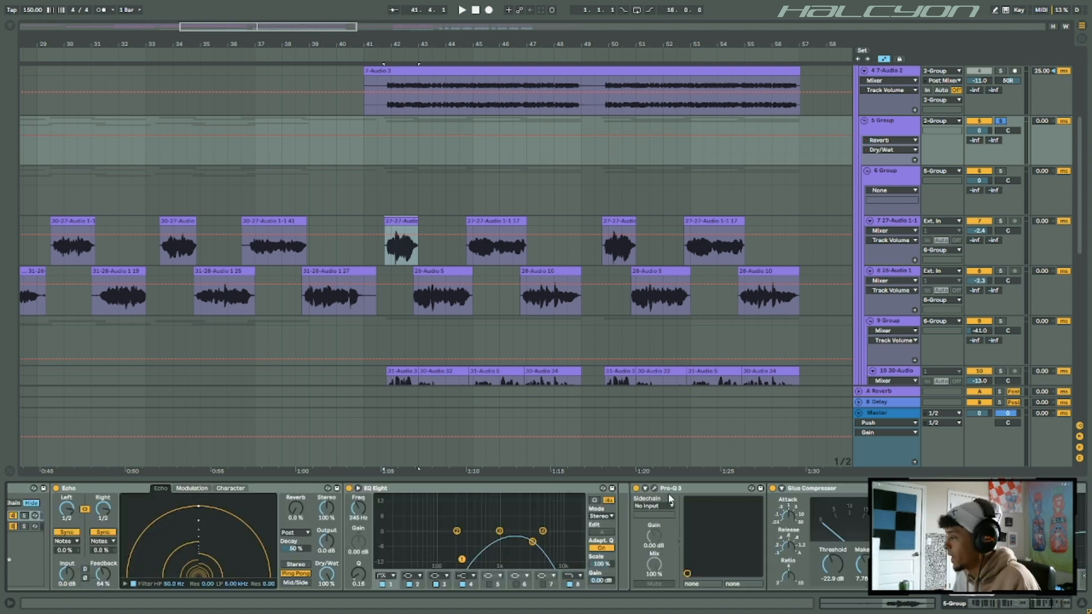
- Inspect the Pro-Q 3 window behind the DELAY rack, close it and examine the Glue Compressor and EQ Eight that follow
left_click(654, 488)
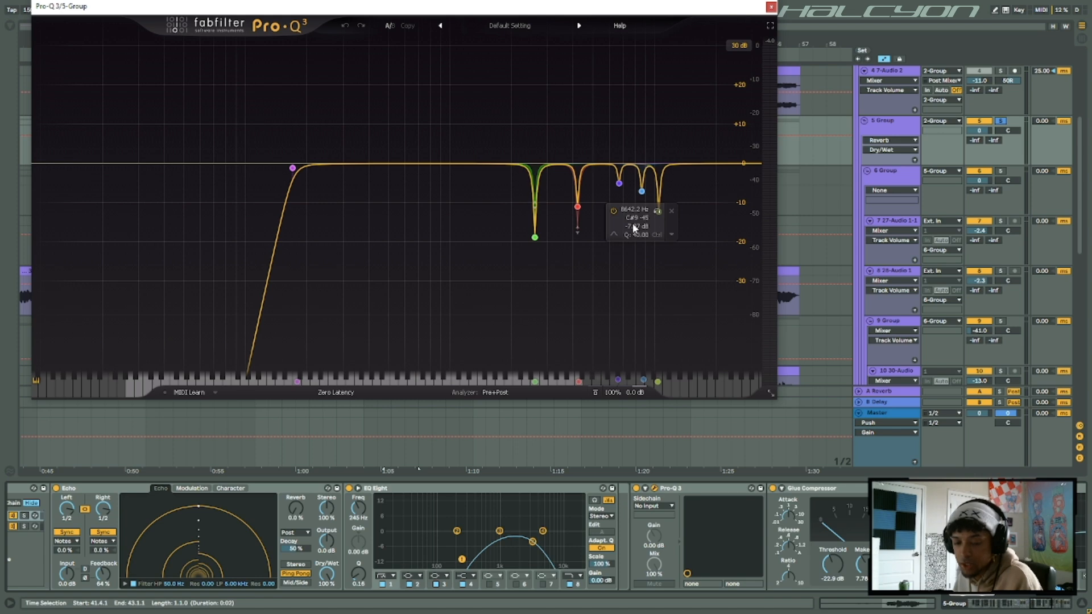
left_click(771, 7)
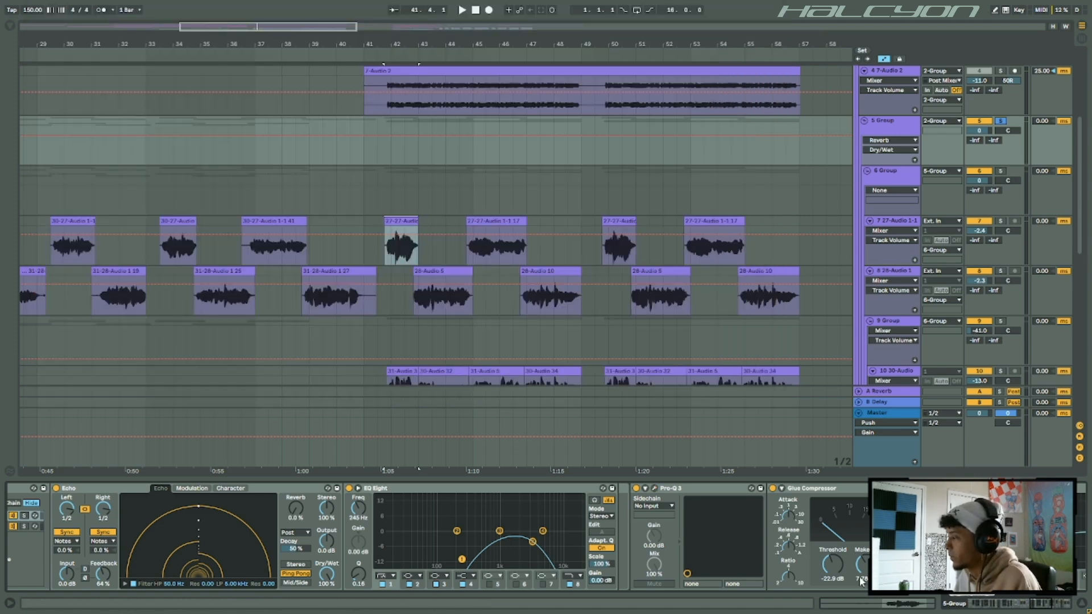
left_click_drag(1036, 603, 1045, 603)
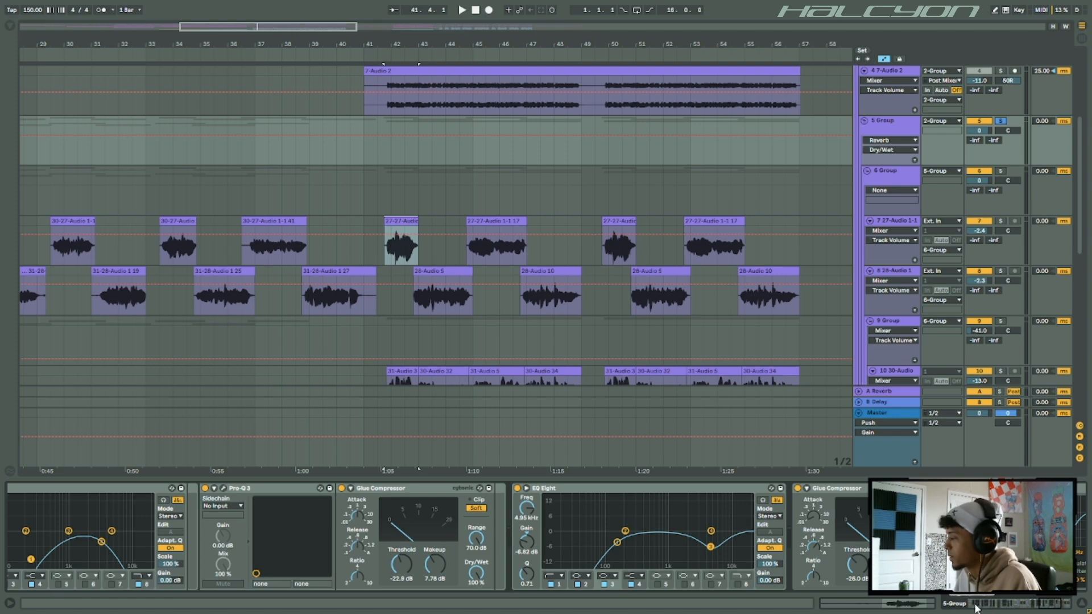
- Fold the EQ Eight and Glue Compressor after the wreck rack and show the final Delay and Reverb settings
left_click_drag(1048, 606, 975, 604)
double_click(85, 487)
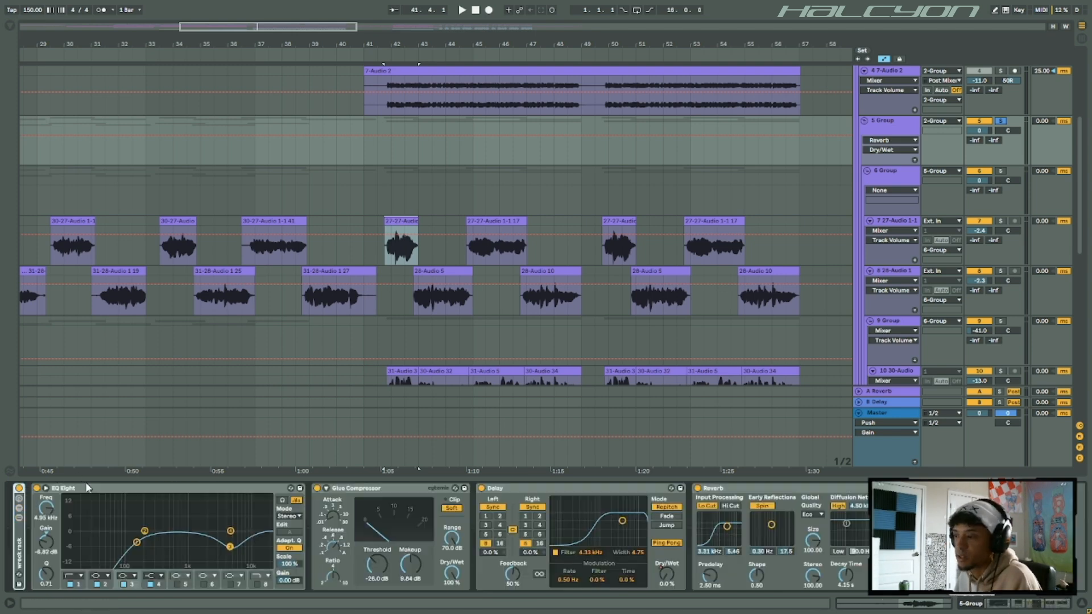
double_click(95, 488)
double_click(96, 488)
double_click(96, 488)
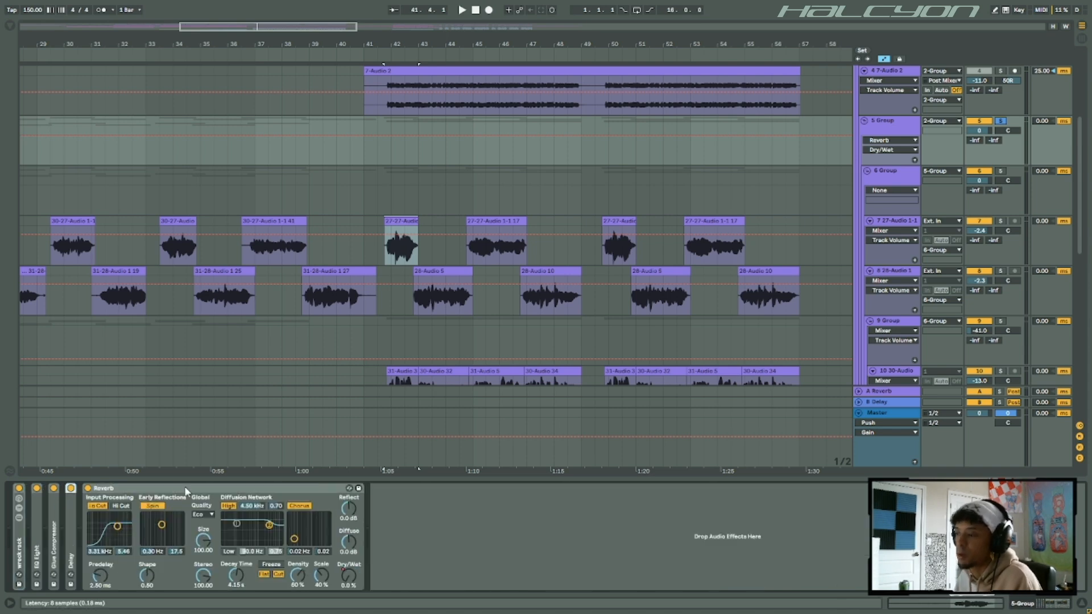
double_click(97, 487)
double_click(72, 533)
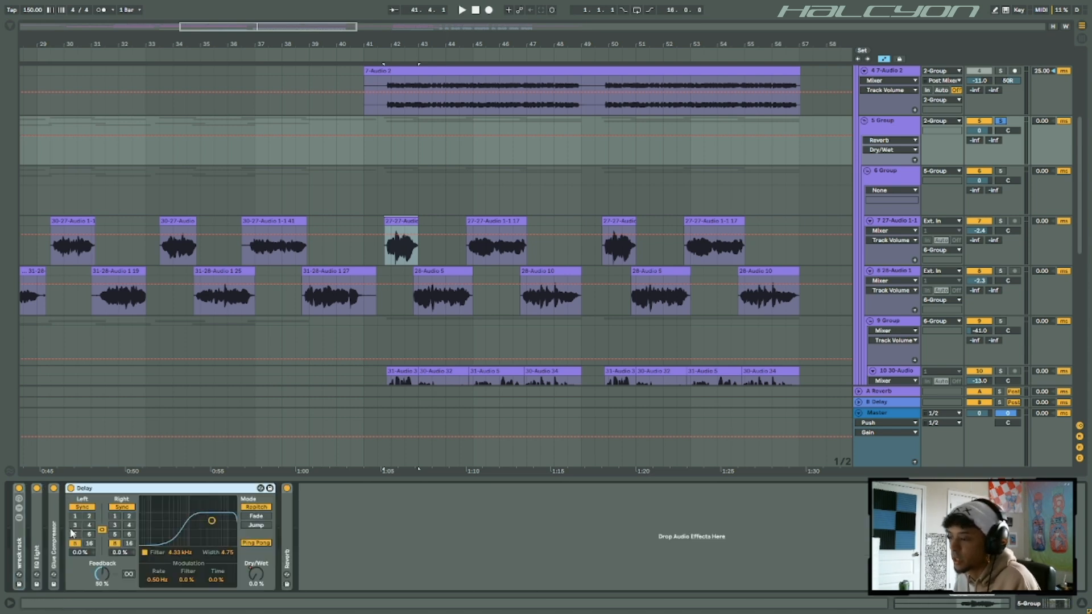
double_click(287, 543)
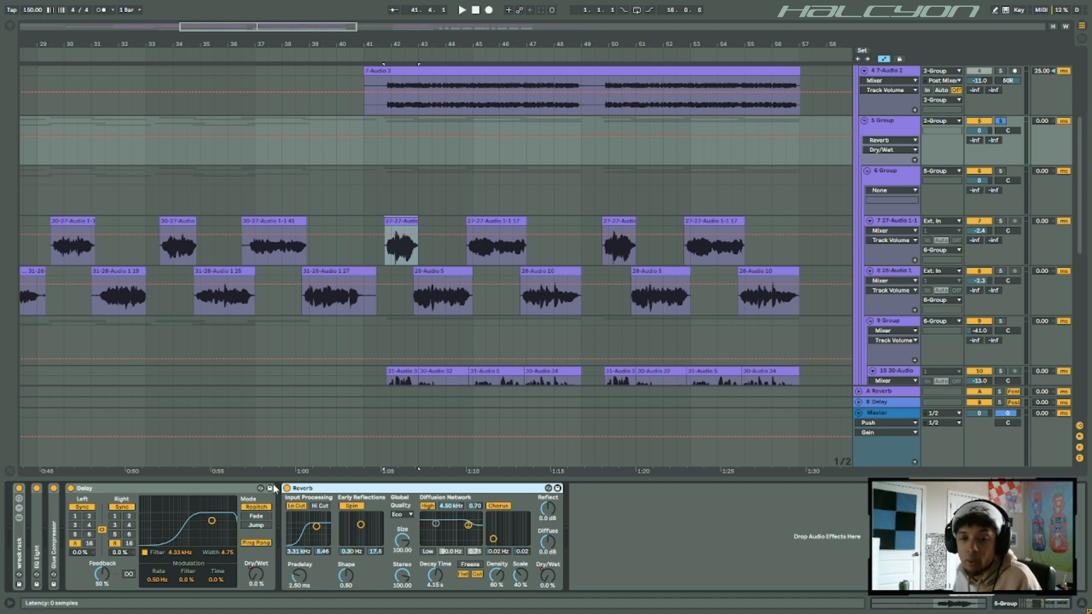
- Fold the Master and 5 Group tracks in the arrangement and unfold the wreck rack in 5 Group's chain
left_click(859, 413)
left_click(863, 121)
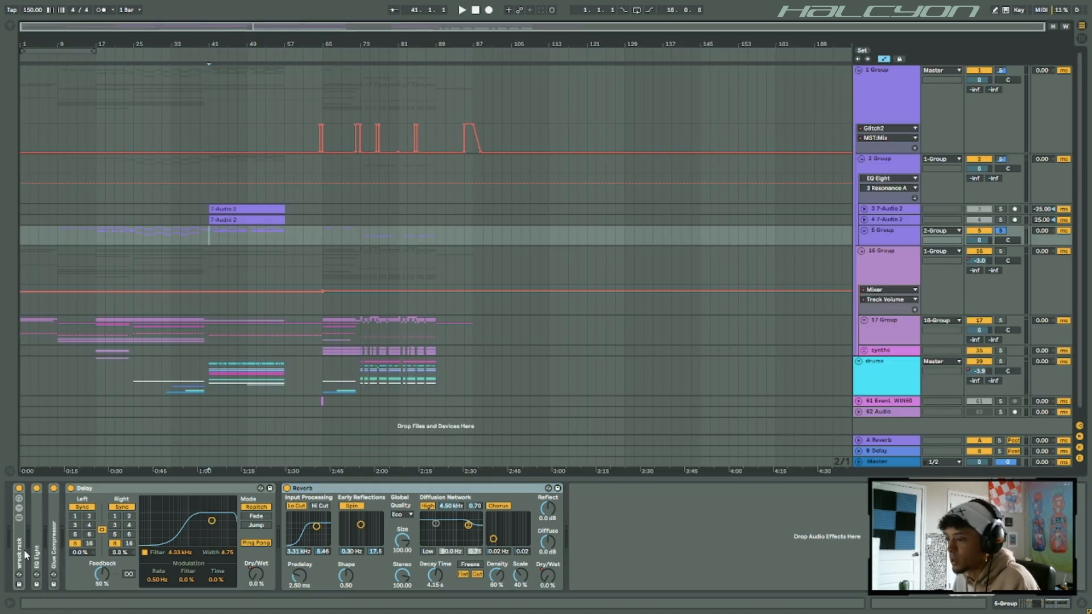
double_click(90, 489)
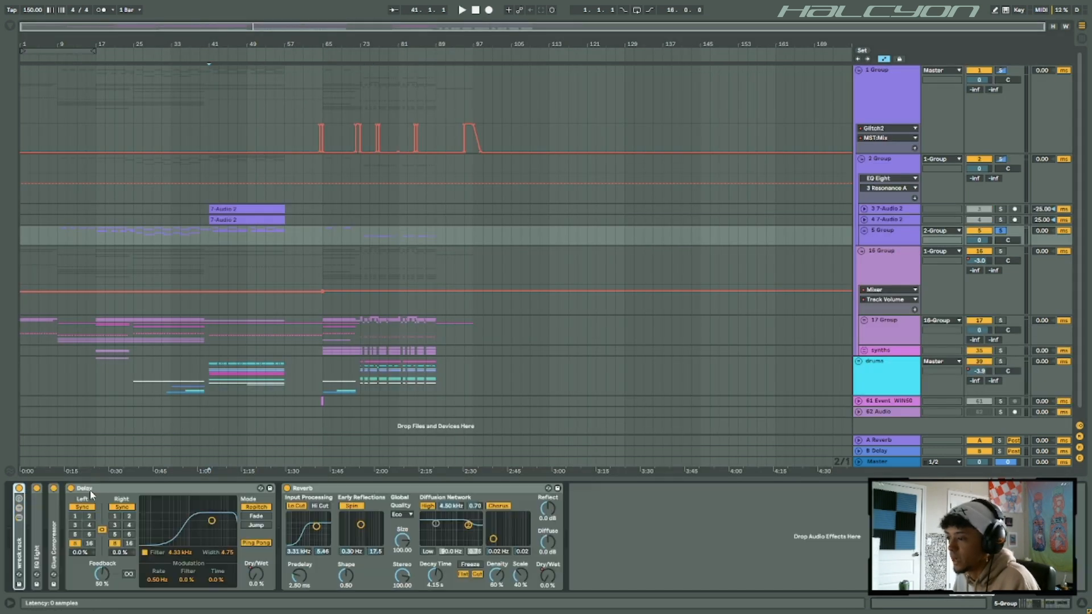
double_click(21, 549)
left_click(170, 518)
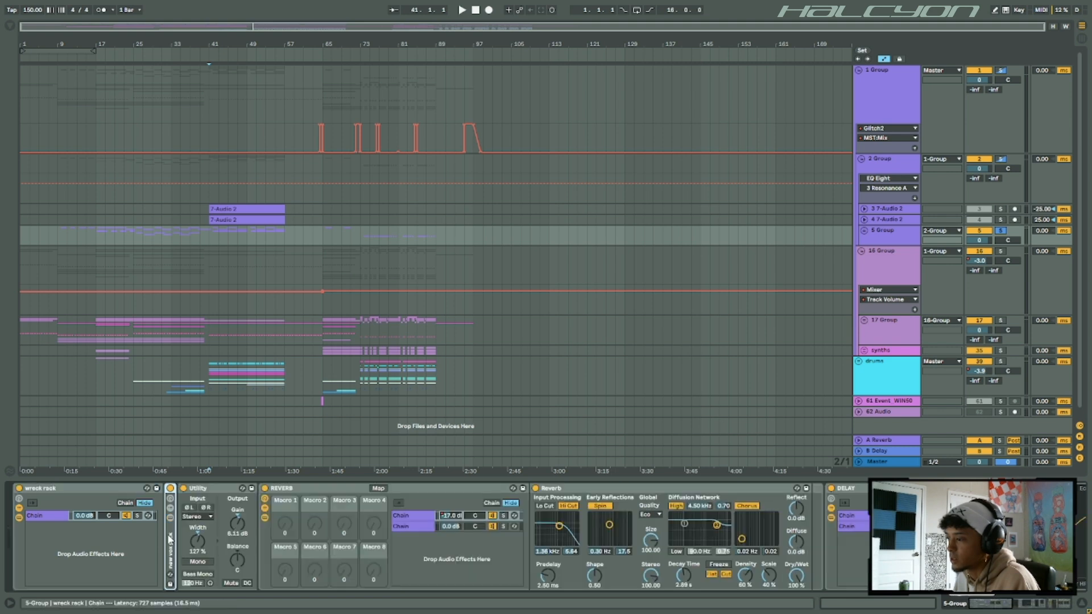
- Fold the Utility, REVERB, DELAY, Pro-Q 3, Glue Compressor and EQ Eight devices along 5 Group's chain
double_click(212, 489)
double_click(232, 489)
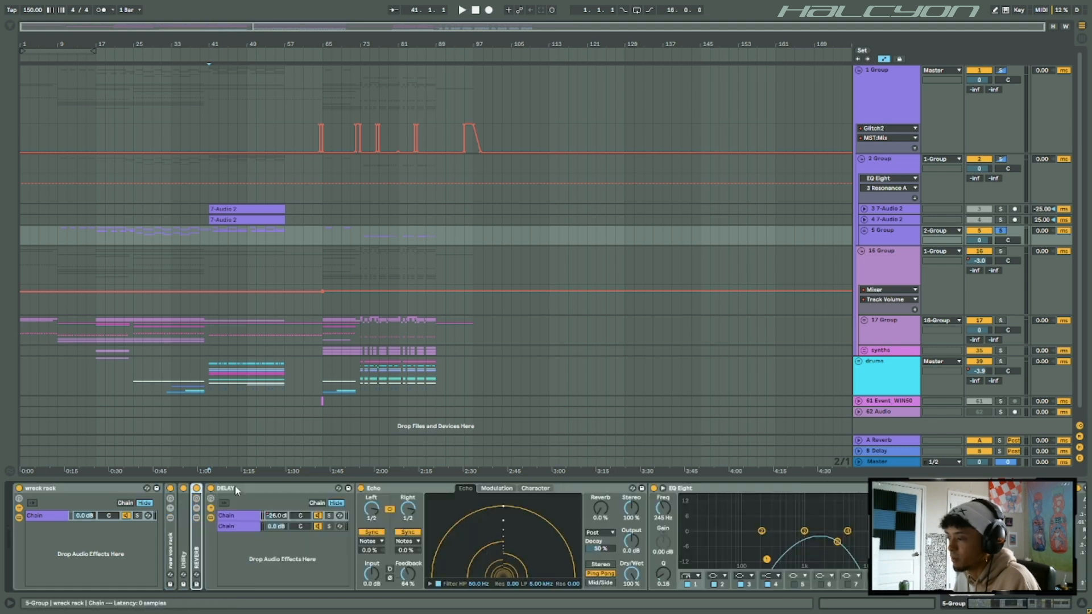
double_click(292, 489)
double_click(299, 488)
double_click(312, 488)
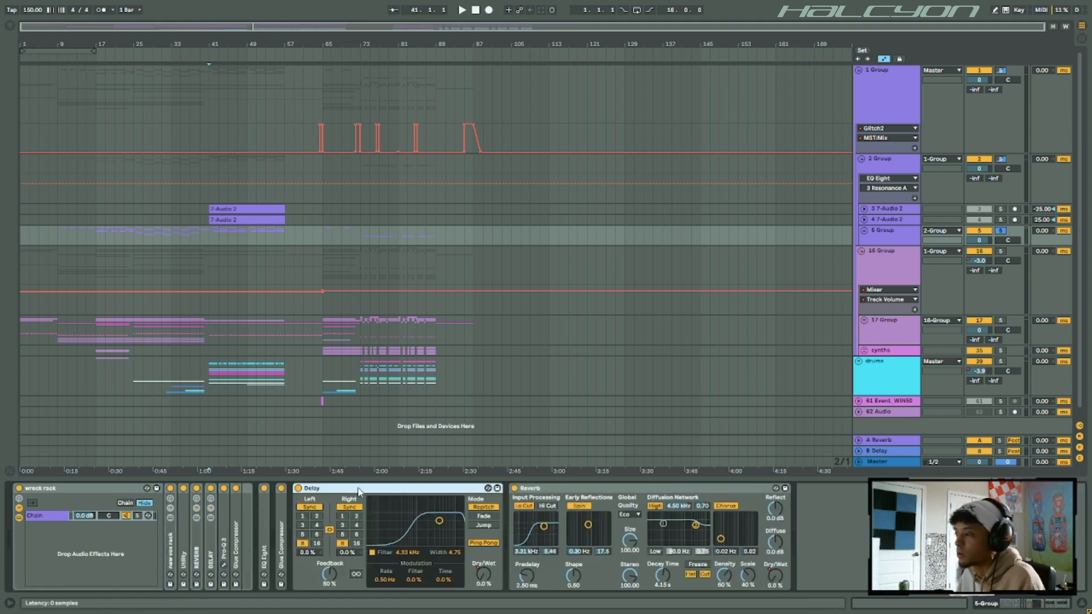
double_click(318, 488)
double_click(330, 488)
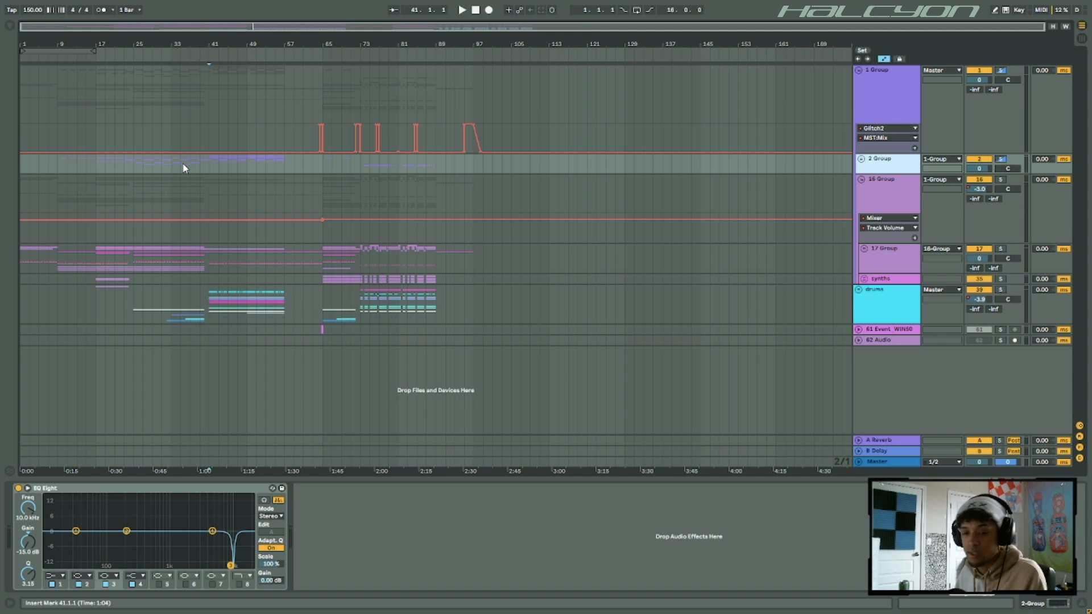
- Play the drop from bar 41, show the whole arrangement and place the insert marker at bar 55 in 17 Group
key("space")
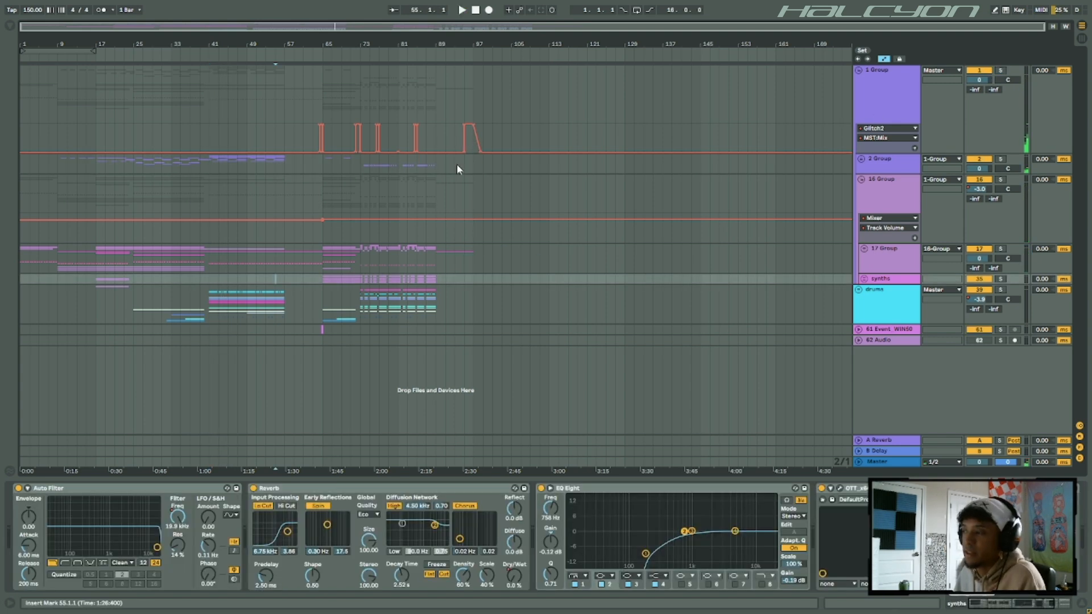
left_click_drag(164, 28, 238, 57)
left_click(264, 289)
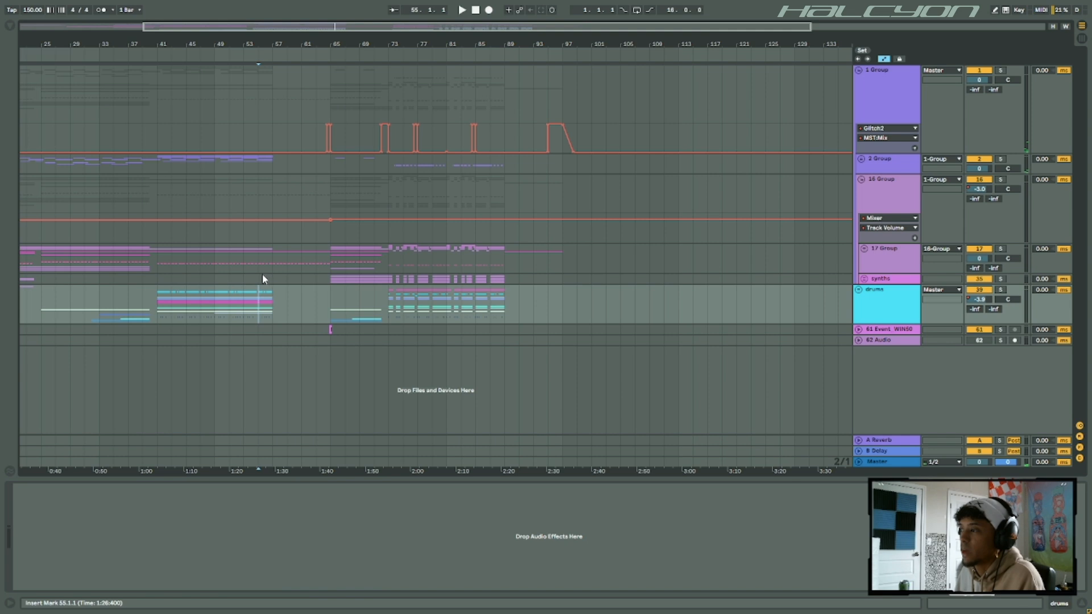
key("w")
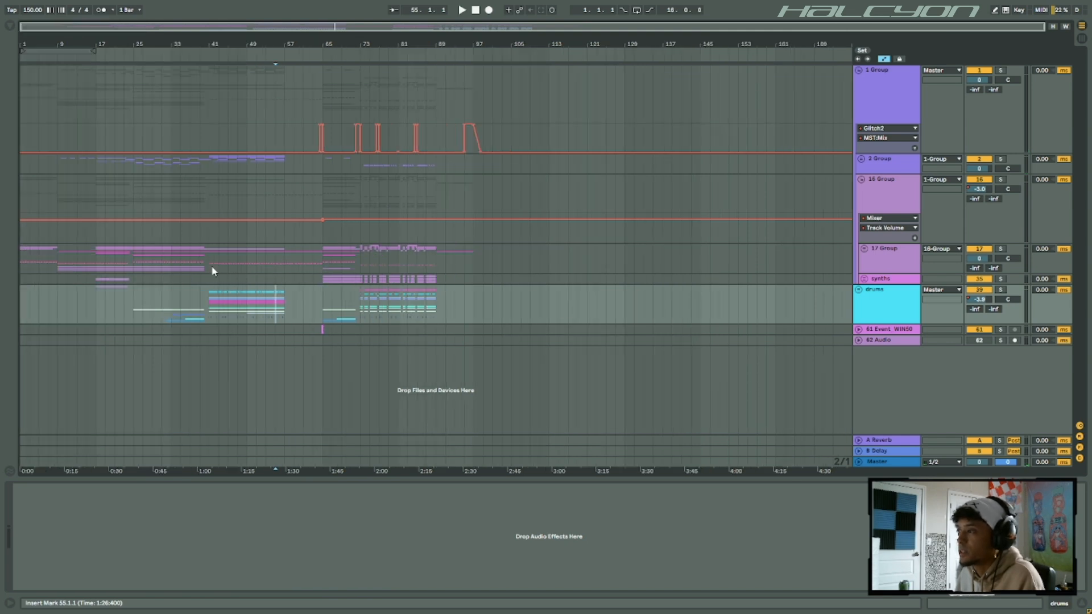
left_click(278, 267)
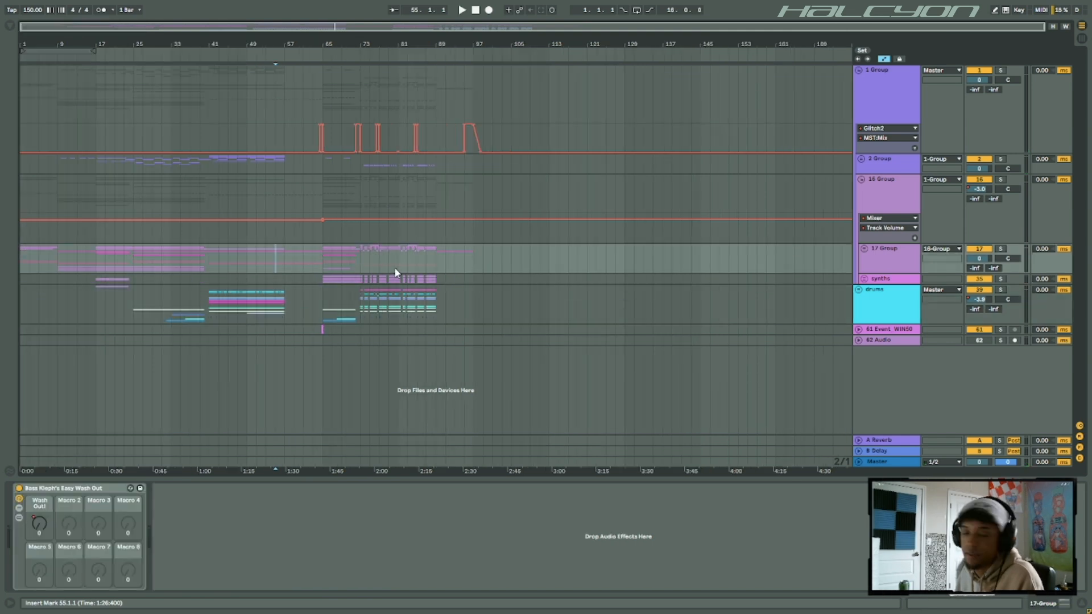
- Place the insert marker at bar 57, solo track 61 and play its audio event
left_click(324, 265)
key("z")
left_click(411, 329)
left_click(1001, 329)
key("space")
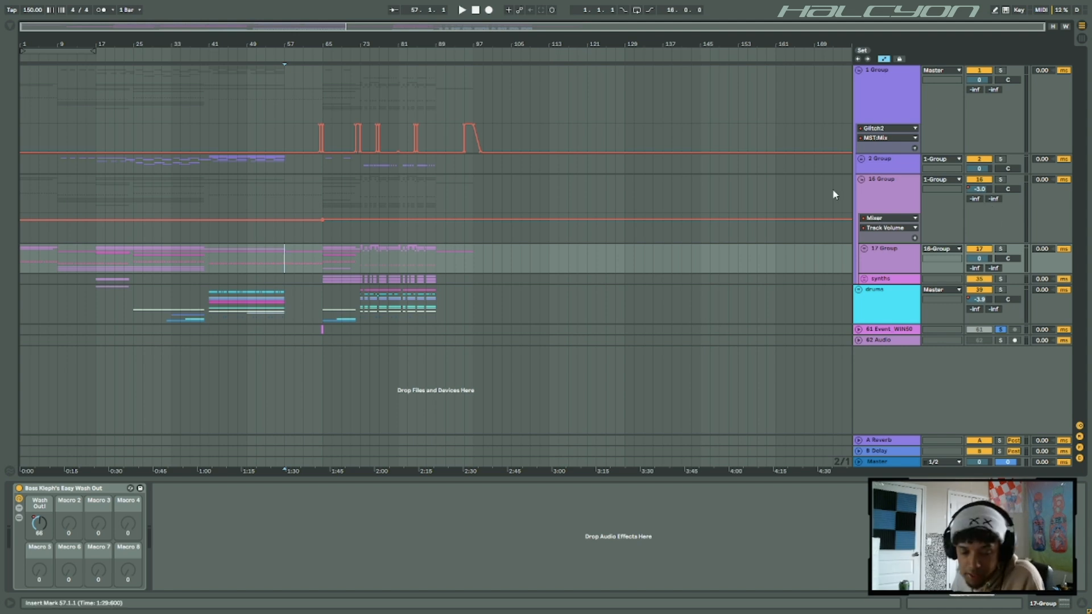
- Unsolo track 61, play the break from bar 57 and restart from bar 64 in 1 Group
key("space")
left_click(1002, 330)
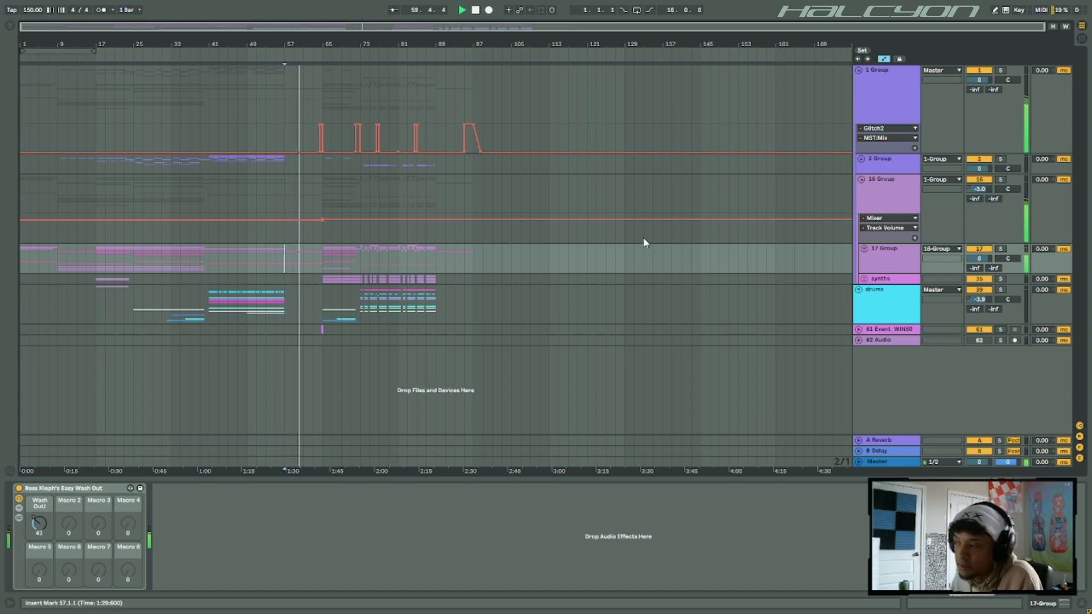
left_click_drag(224, 45, 35, 115)
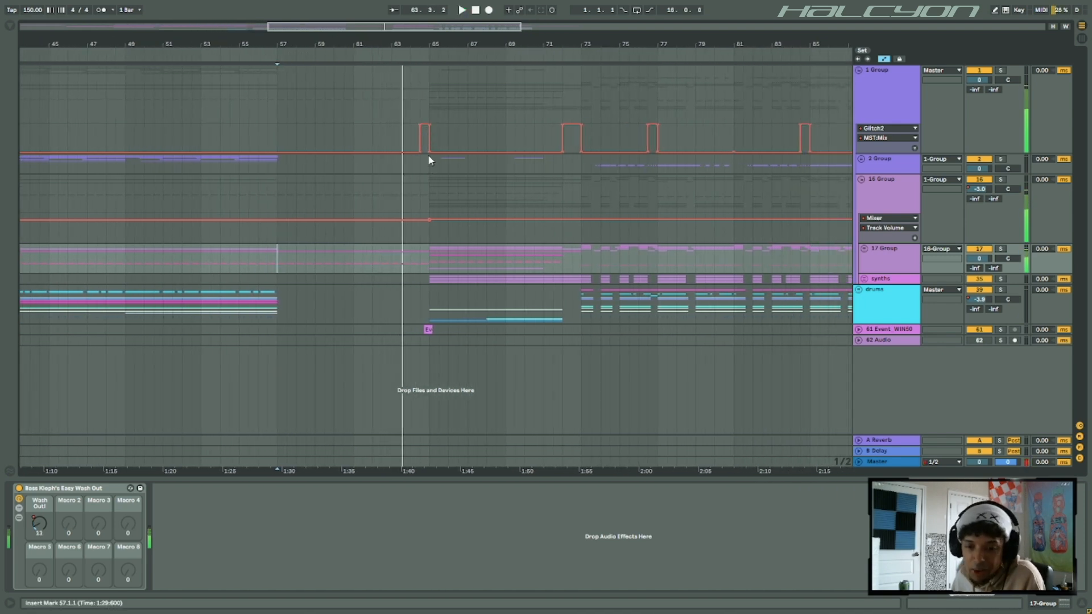
left_click(419, 142)
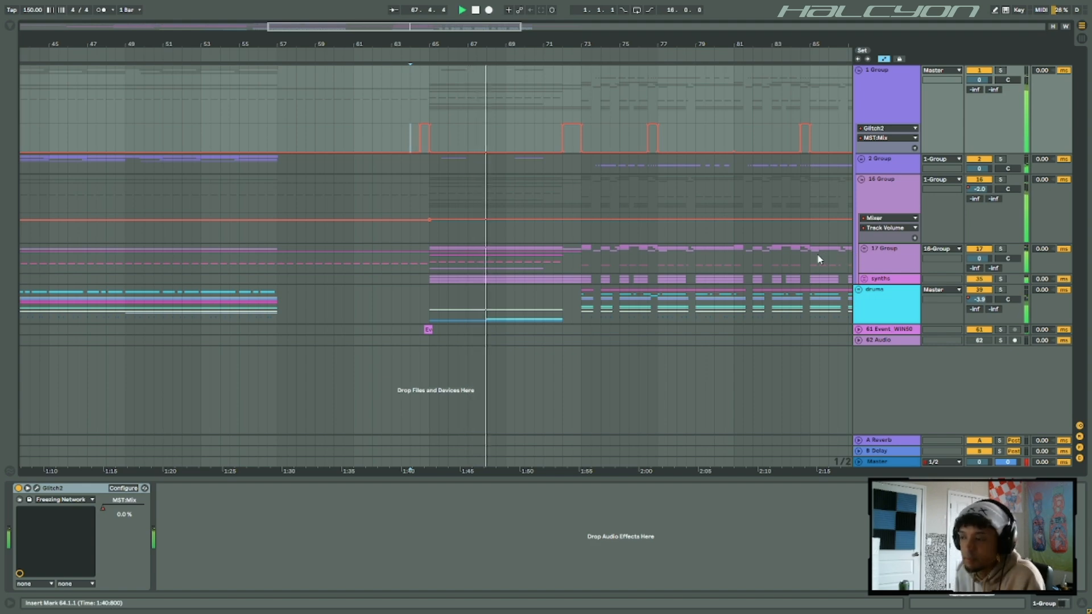
- Unfold the drums and synths groups and look over their tracks in the build-up
left_click(859, 290)
scroll(503, 329, "down", 5)
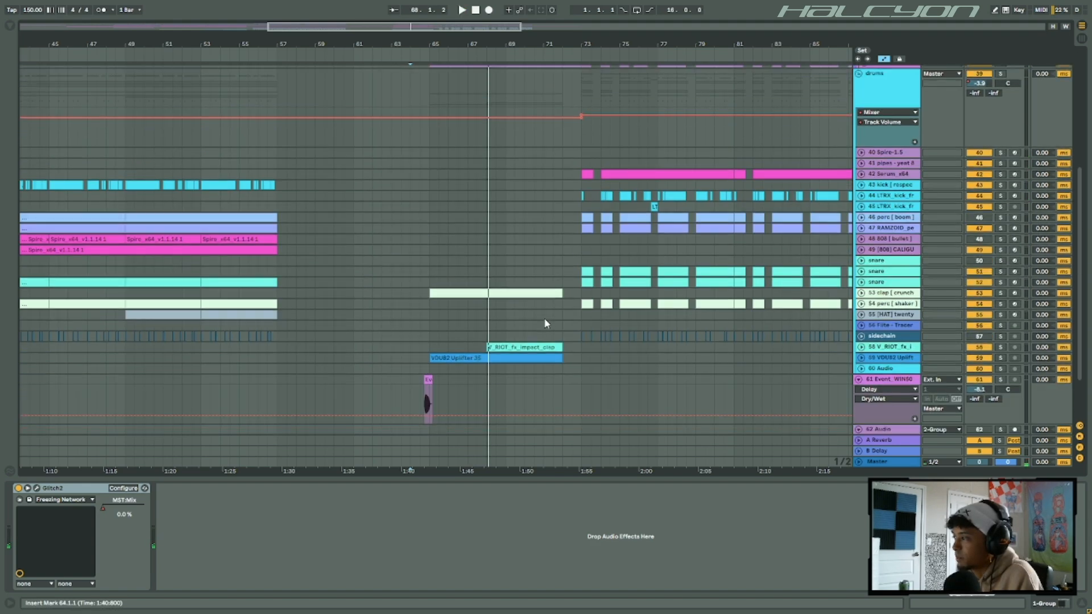
scroll(493, 221, "up", 8)
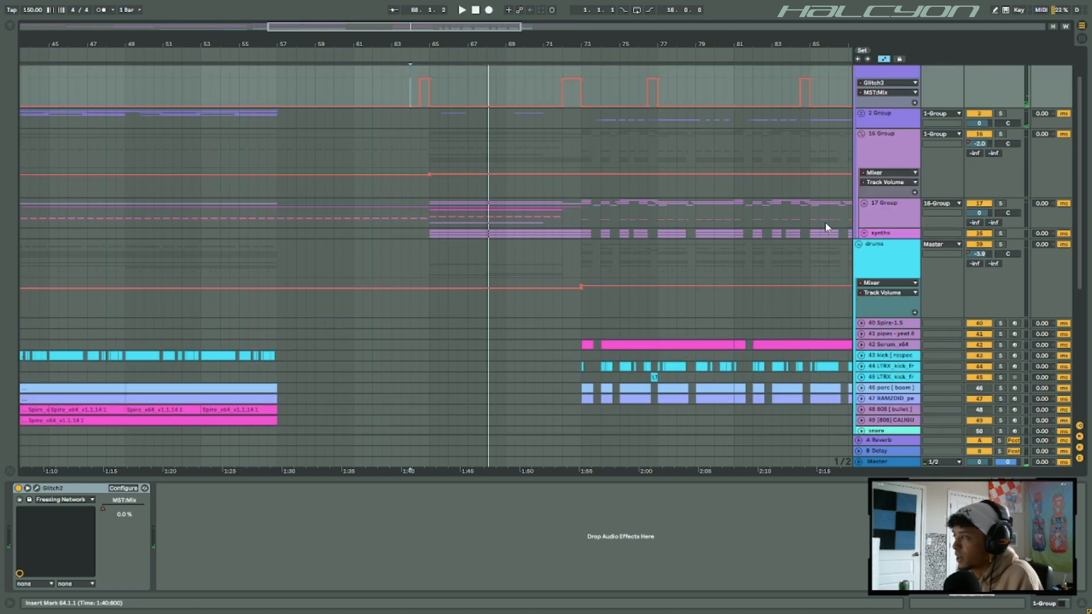
scroll(568, 179, "up", 5)
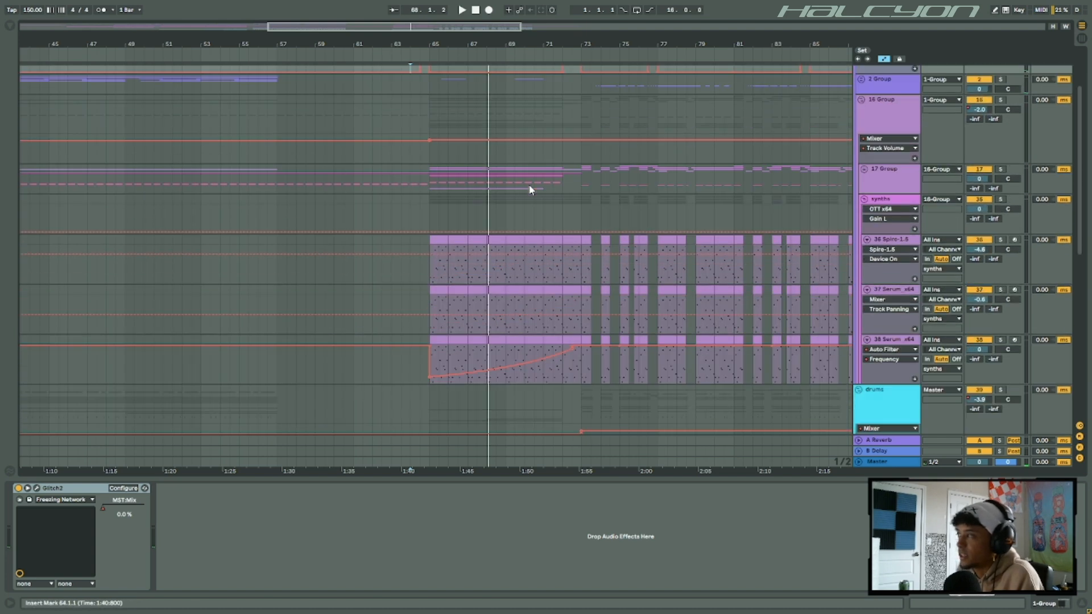
- Solo the synths group and play it from its first Spire clip at bar 65
left_click(443, 259)
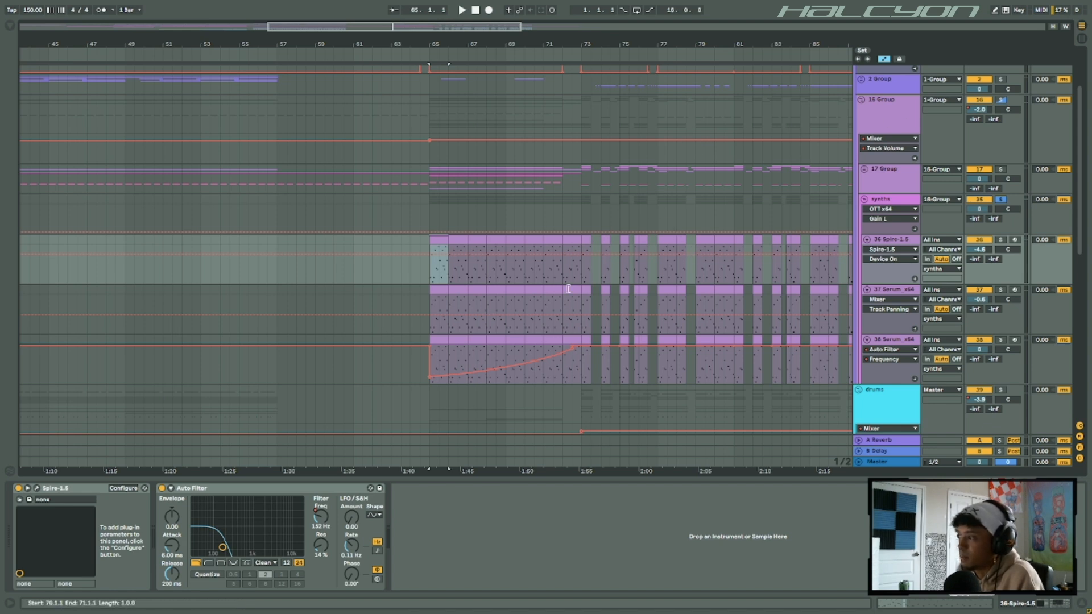
key("space")
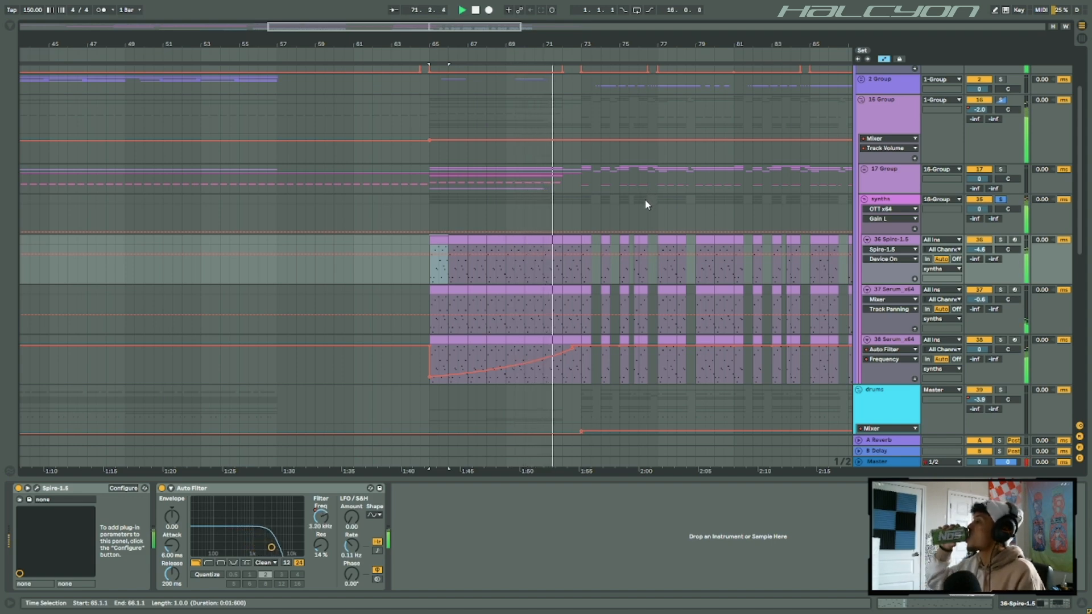
- Solo 1 Group and play from bar 69 through the Glitch2 mix automation at the end of the build-up
scroll(587, 195, "up", 2)
scroll(586, 194, "up", 1)
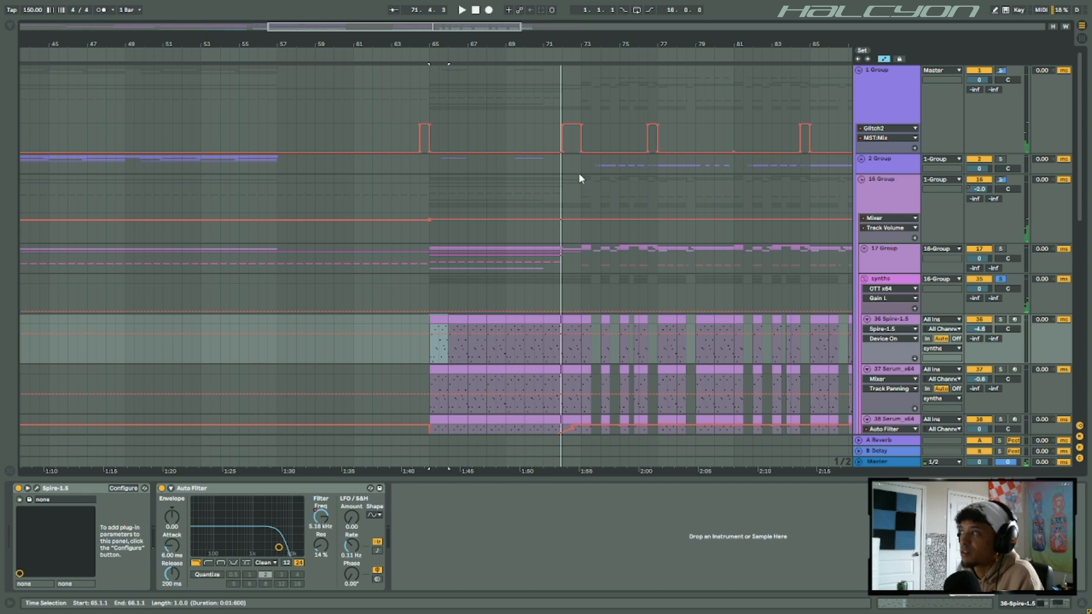
left_click(562, 128)
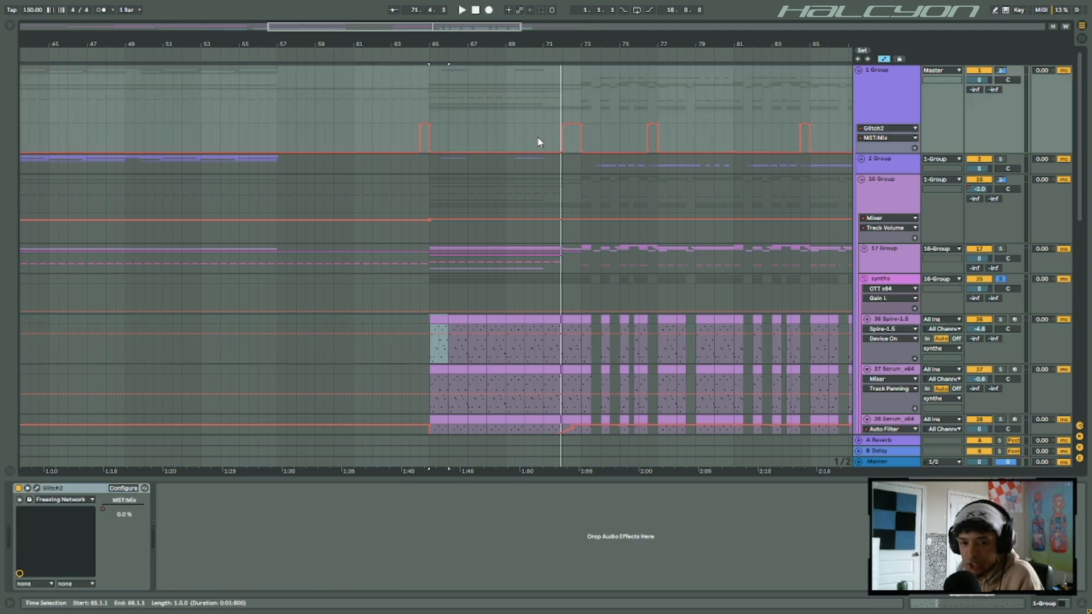
left_click(538, 143)
left_click(506, 143)
left_click(1001, 71)
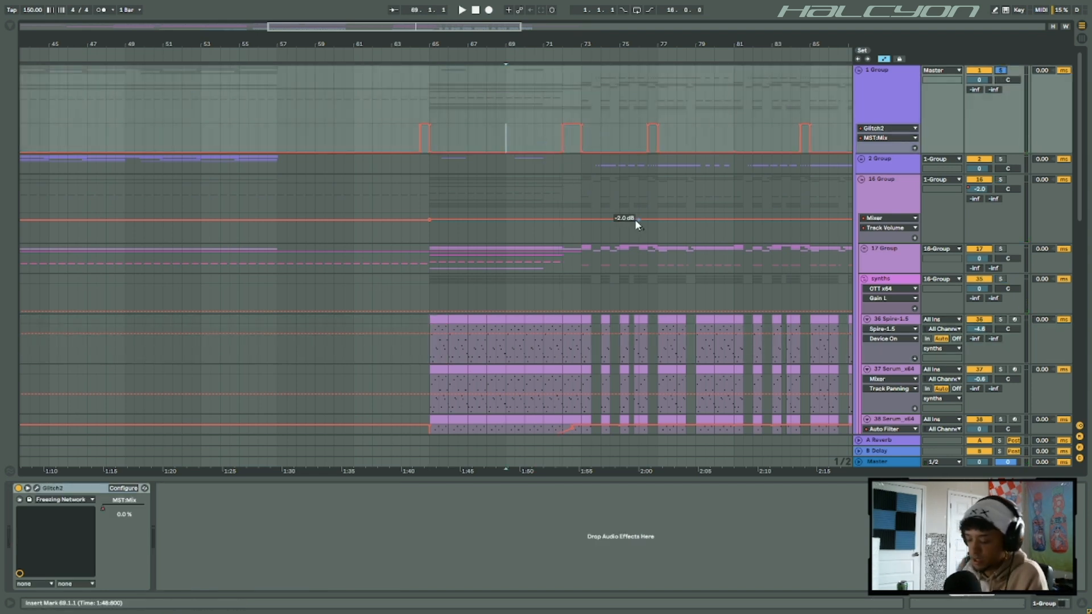
key("space")
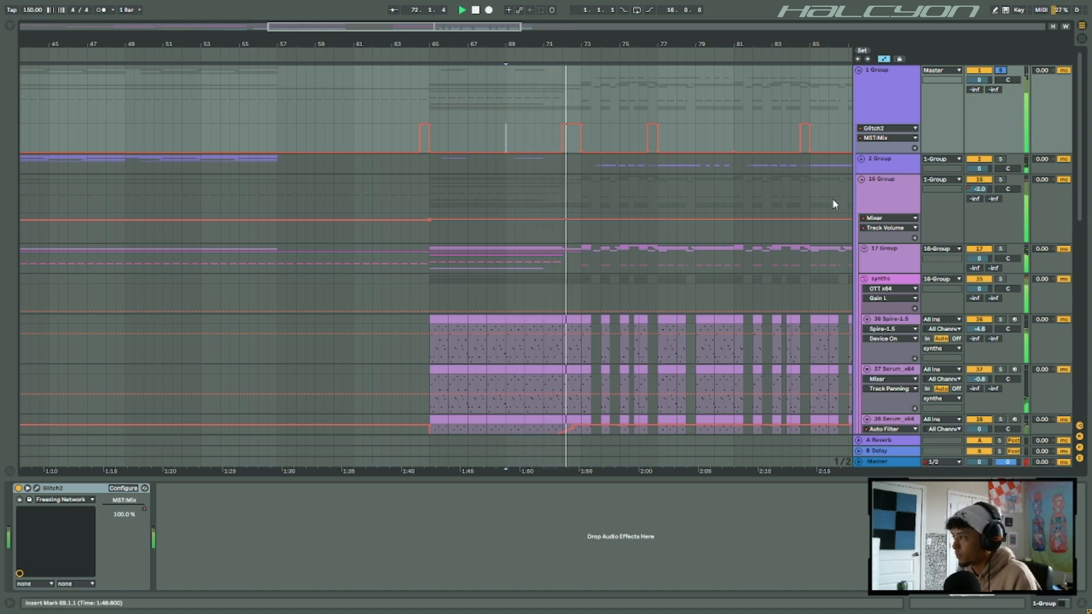
- Stop playback in 1 Group, open the Glitch2 effect's window and move it clear of the effect chain
key("space")
left_click(551, 133)
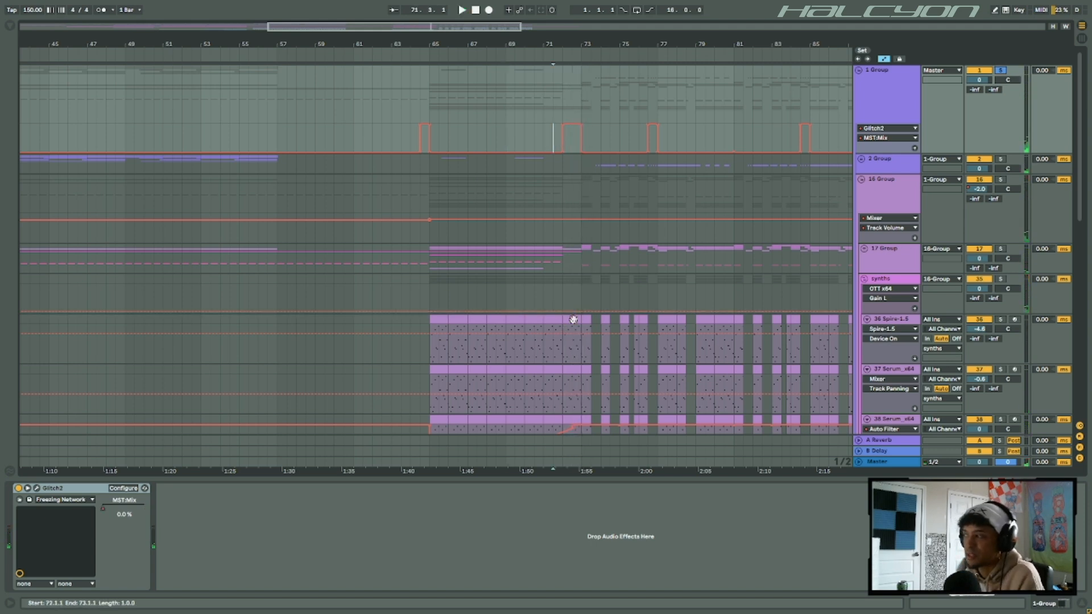
left_click(893, 84)
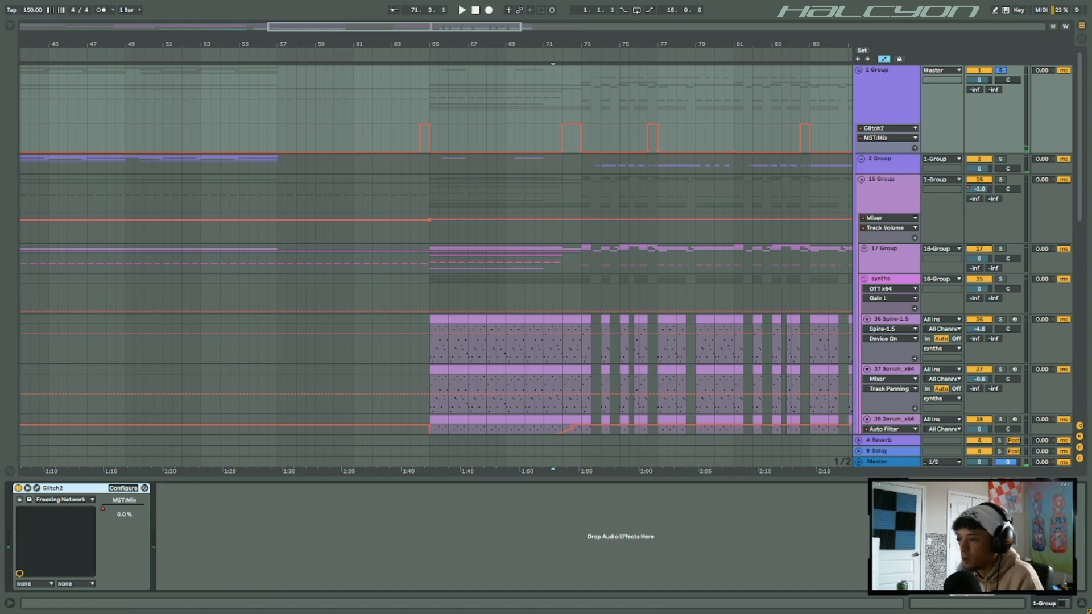
left_click(37, 489)
left_click_drag(267, 123, 401, 93)
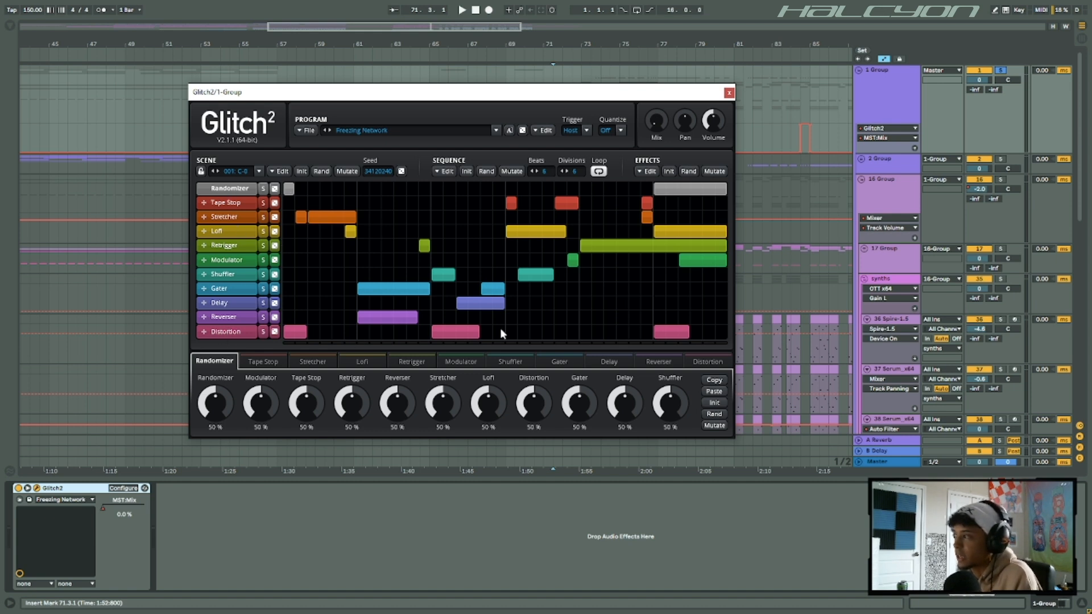
- Duplicate the Glitch2 effect on 1 Group and randomize and mutate the scene
key("ctrl+d")
left_click(322, 171)
left_click(321, 171)
left_click(347, 171)
left_click(347, 171)
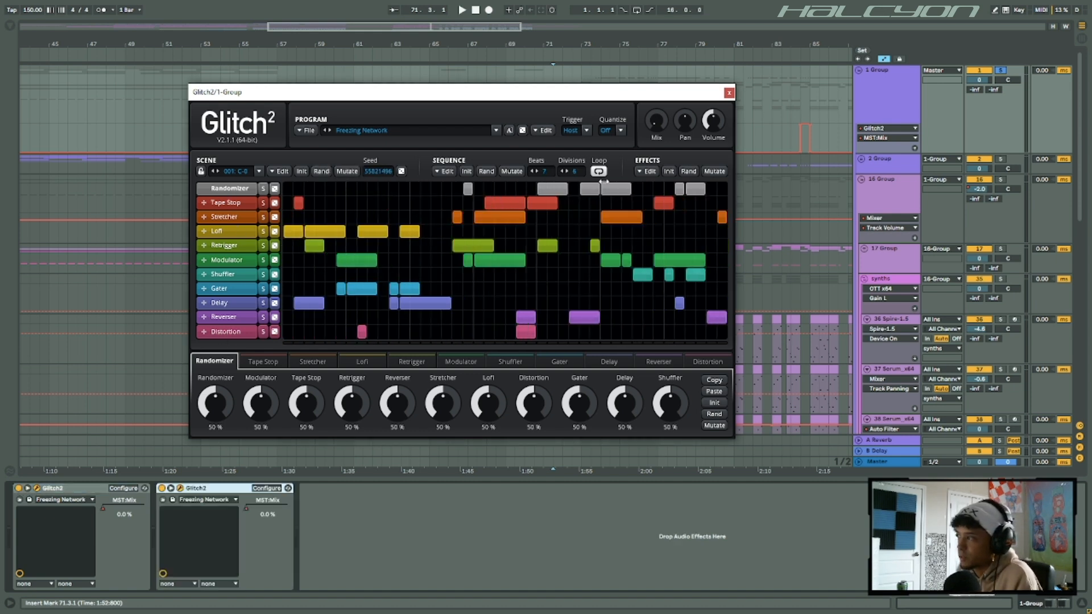
- Randomize the Glitch2 sequence twice, and randomize and mutate its effects
left_click(487, 171)
left_click(487, 171)
left_click(688, 171)
left_click(714, 171)
left_click(688, 171)
left_click(714, 171)
left_click(688, 171)
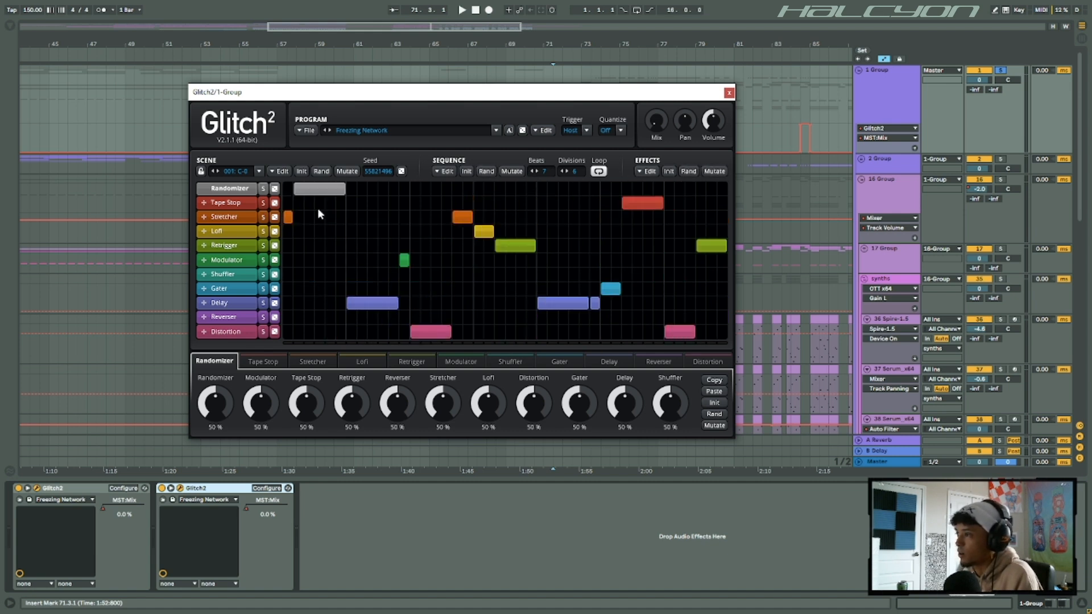
- Select Glitch2's Retrigger lane, randomize and mutate the effects several more times, and delete the duplicated Glitch2
left_click(228, 247)
left_click(689, 172)
left_click(712, 172)
left_click(690, 171)
left_click(714, 172)
left_click(692, 172)
left_click(714, 172)
left_click(690, 171)
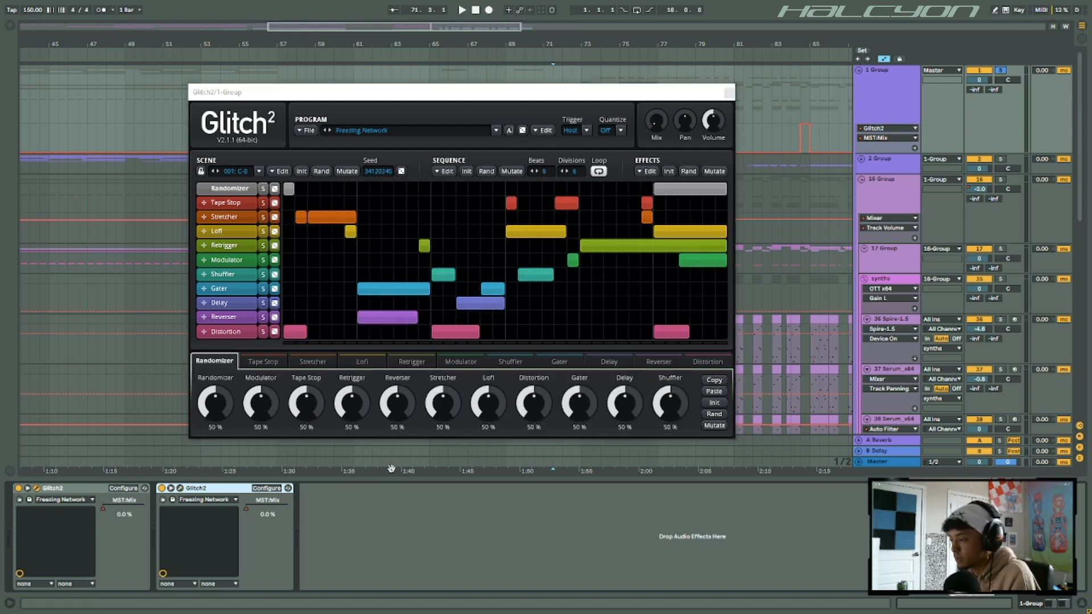
key("Delete")
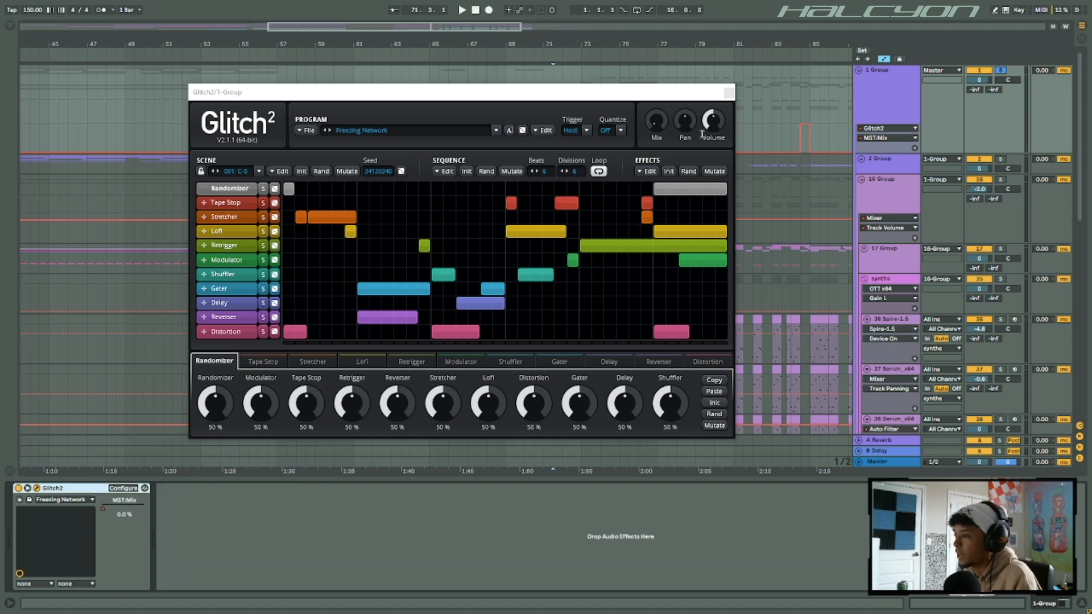
- Close the Glitch2 window, solo 16 Group and play it from bar 72
left_click(728, 92)
left_click(536, 188)
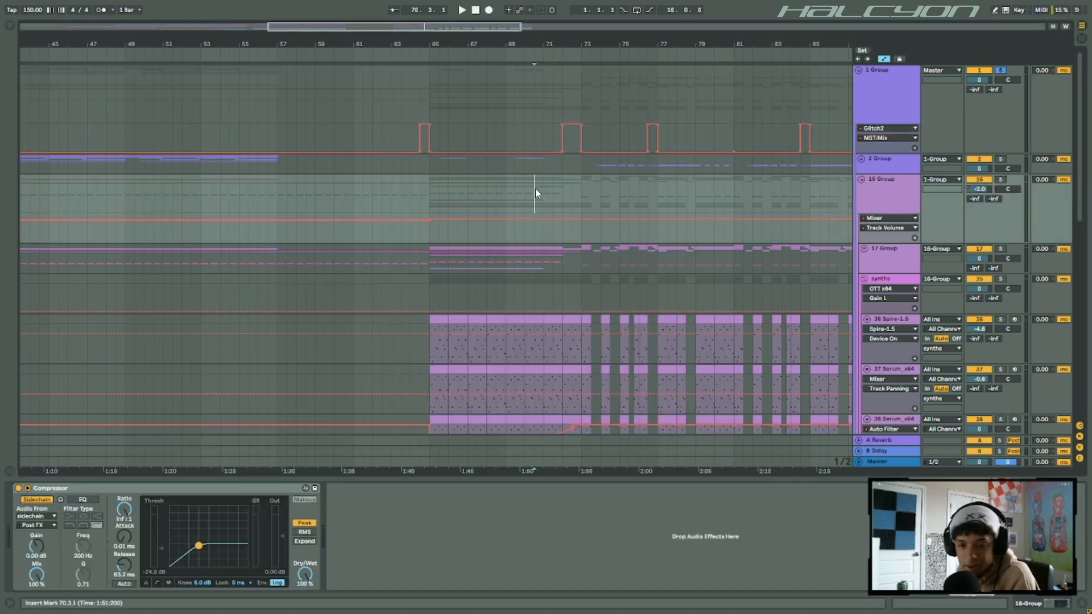
left_click(562, 191)
left_click(1000, 180)
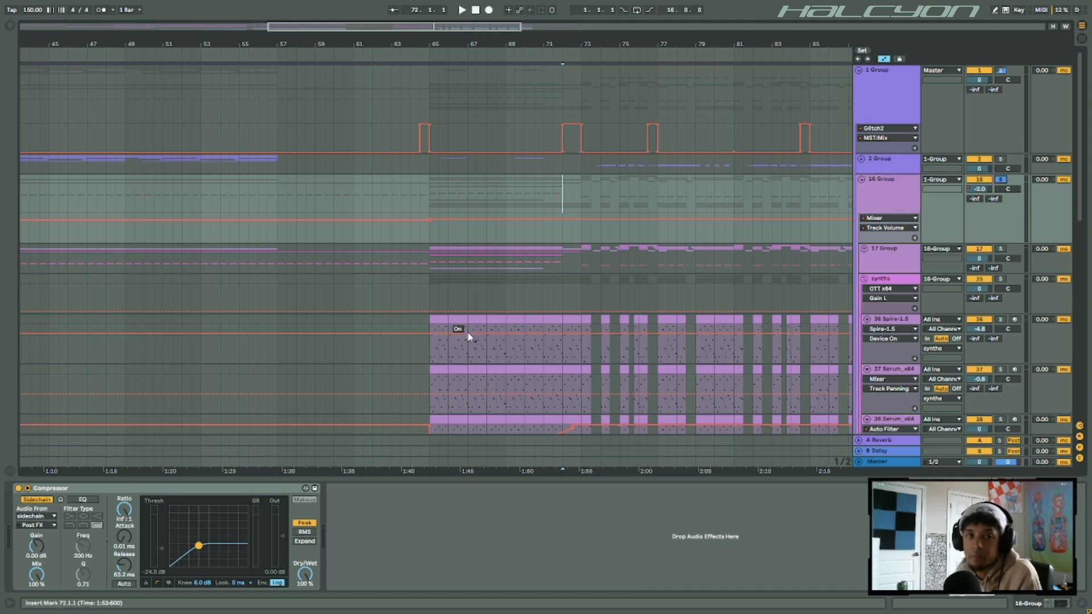
key("space")
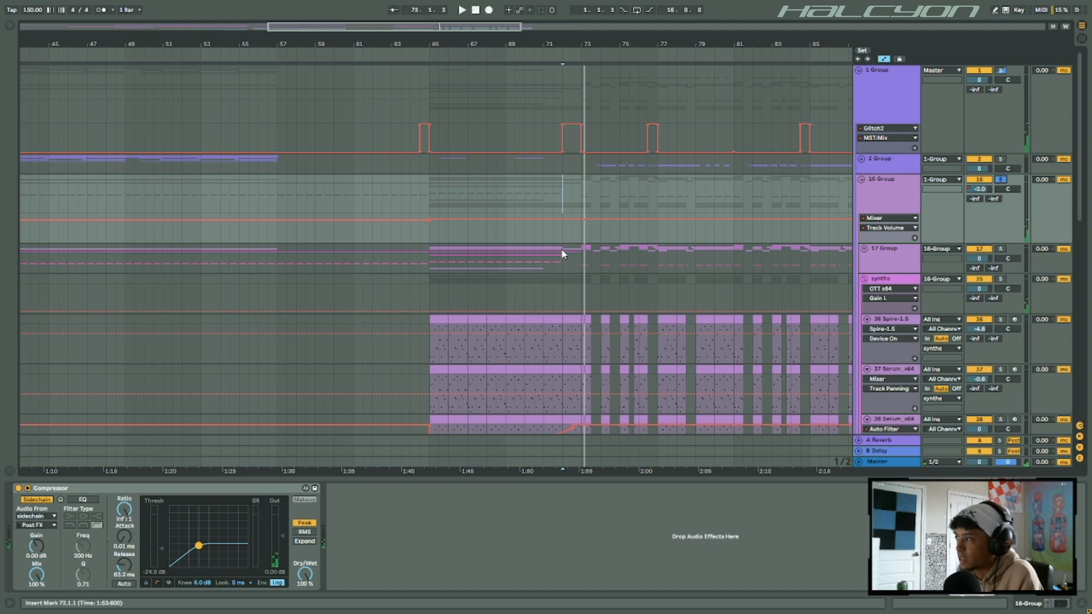
double_click(565, 194)
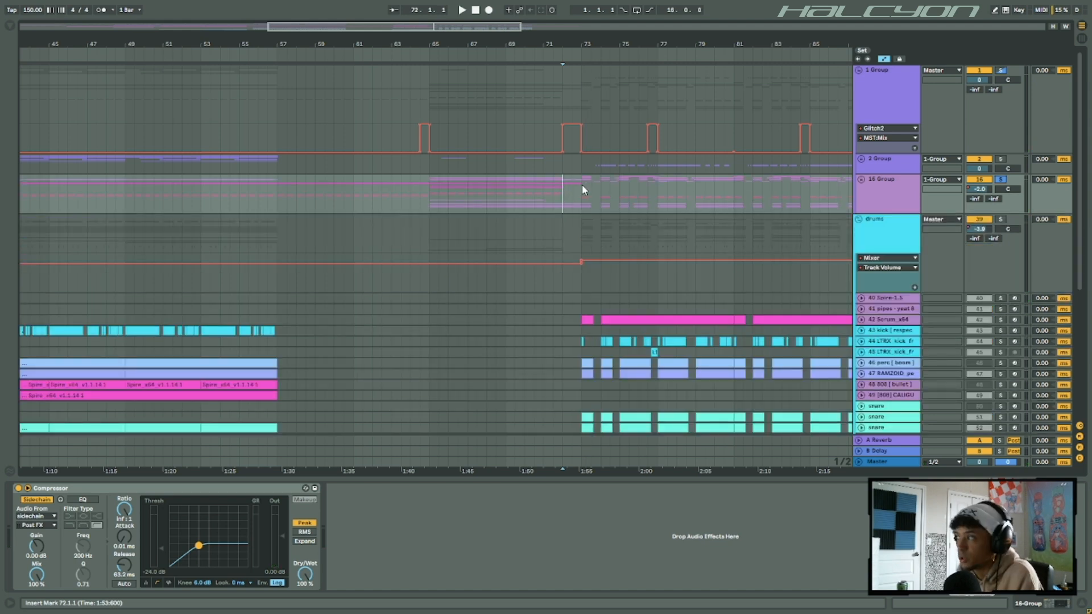
key("space")
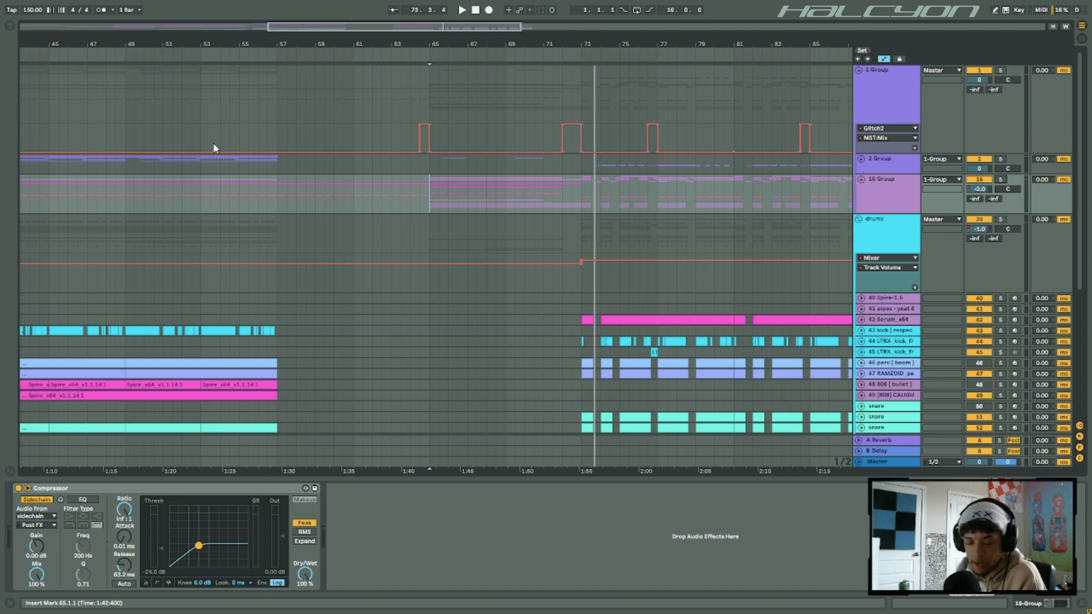
- Unfold 16 Group, fold its synths subgroup and inspect 17 Group's Easy Wash Out effect around bars 71 to 73
left_click(861, 179)
scroll(439, 287, "down", 2)
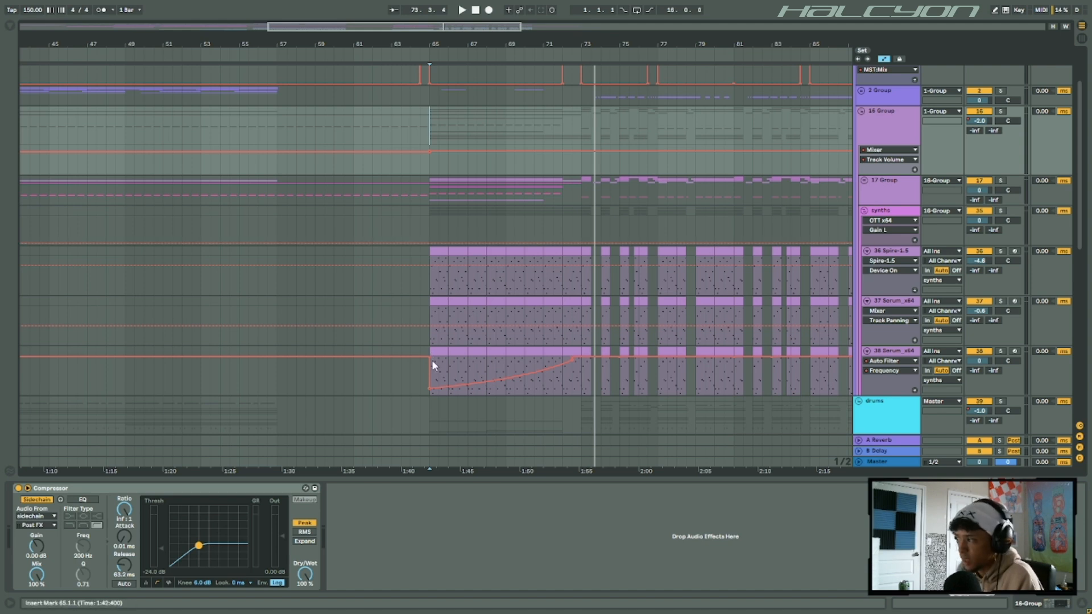
left_click(864, 211)
left_click(863, 180)
left_click(864, 181)
left_click(581, 189)
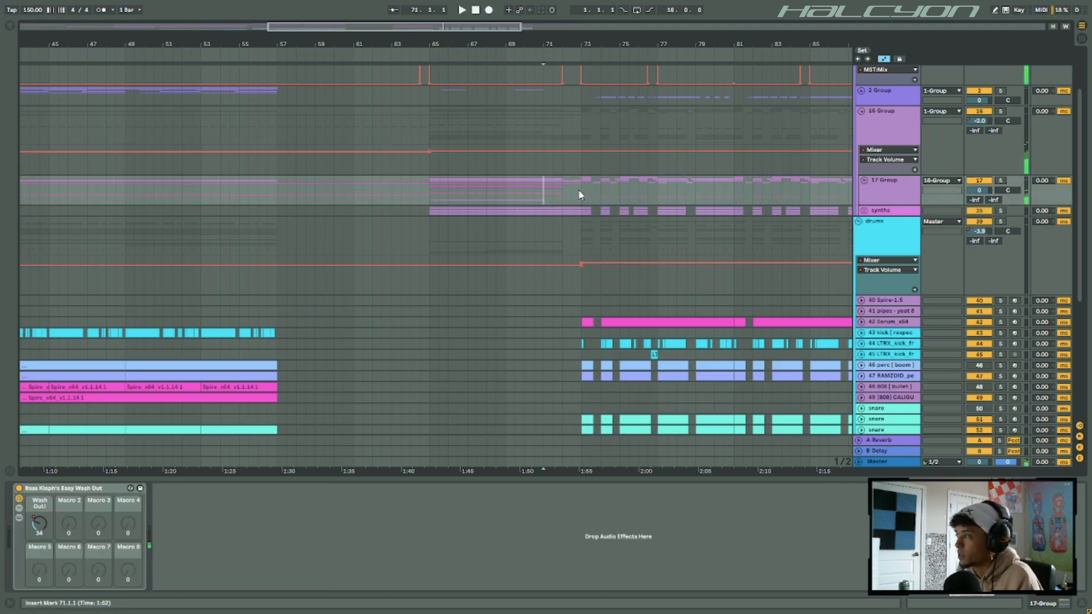
left_click(864, 181)
left_click(864, 181)
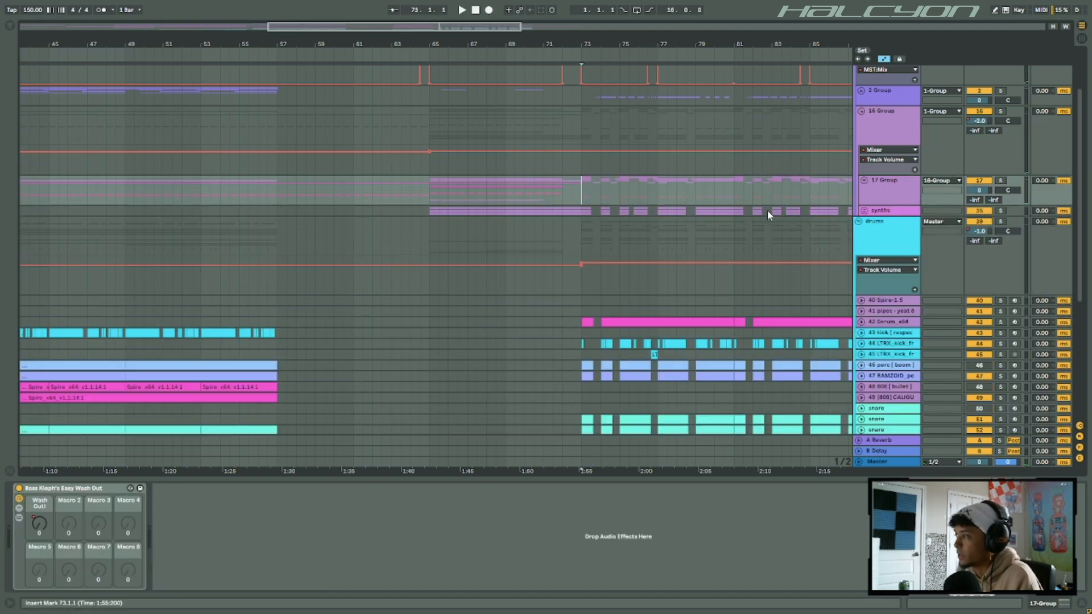
scroll(680, 230, "up", 3)
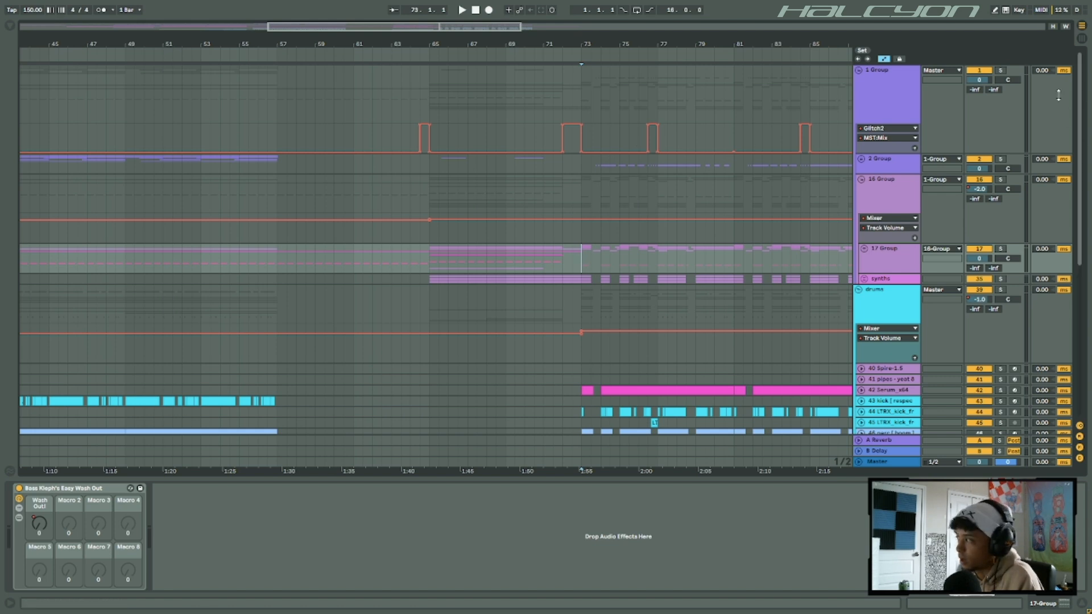
- Unfold 2 Group and look over the effect chain of vocal chop track 13, including its EQ Eight and Saturn 2
left_click(861, 159)
left_click(860, 153)
left_click(862, 153)
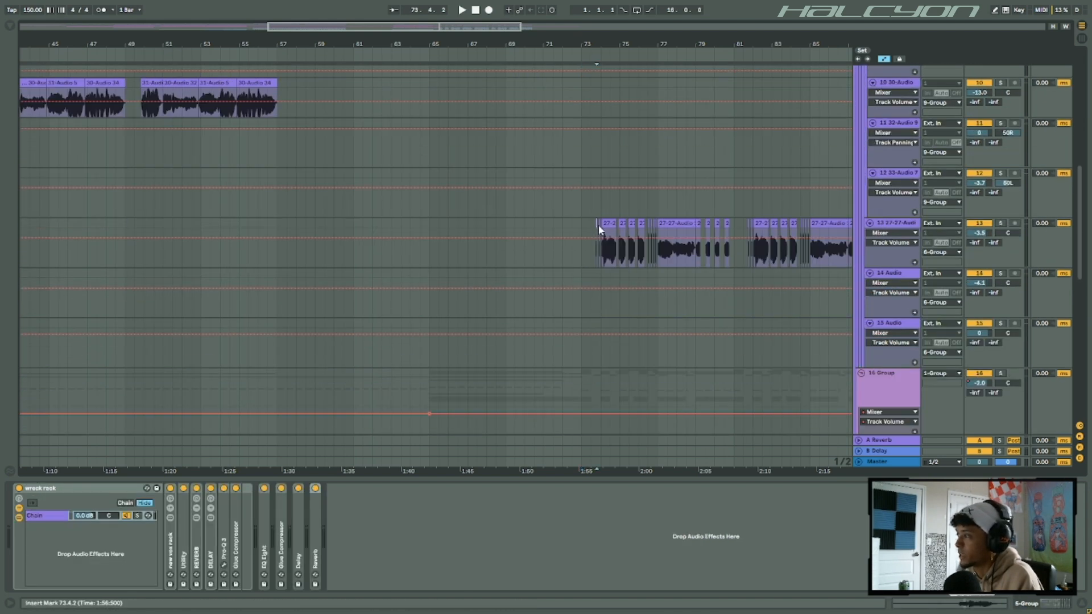
left_click(663, 221)
double_click(176, 490)
double_click(288, 490)
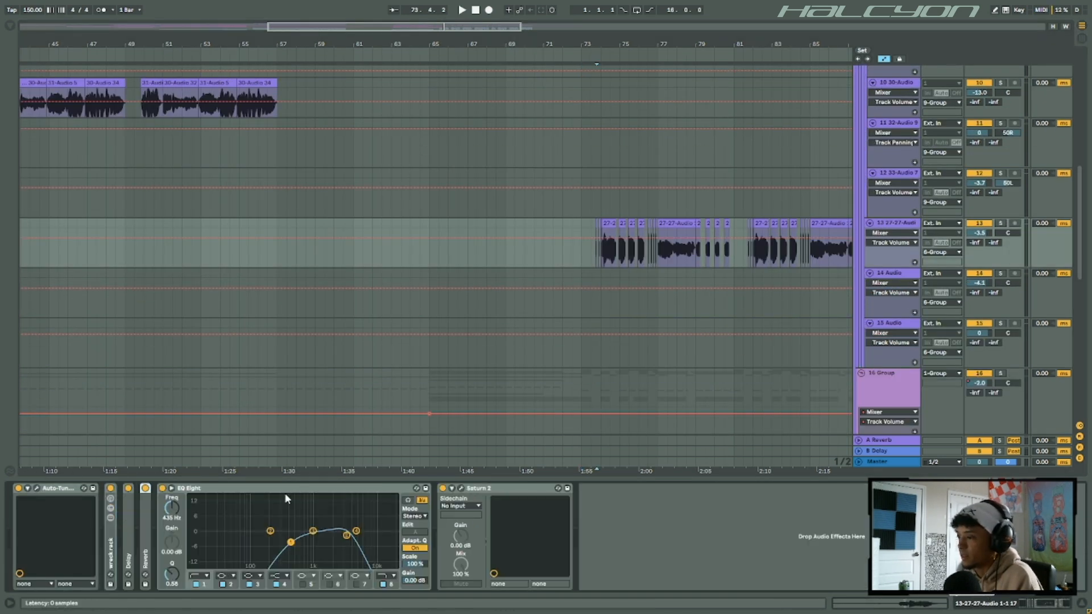
left_click(461, 489)
left_click(461, 489)
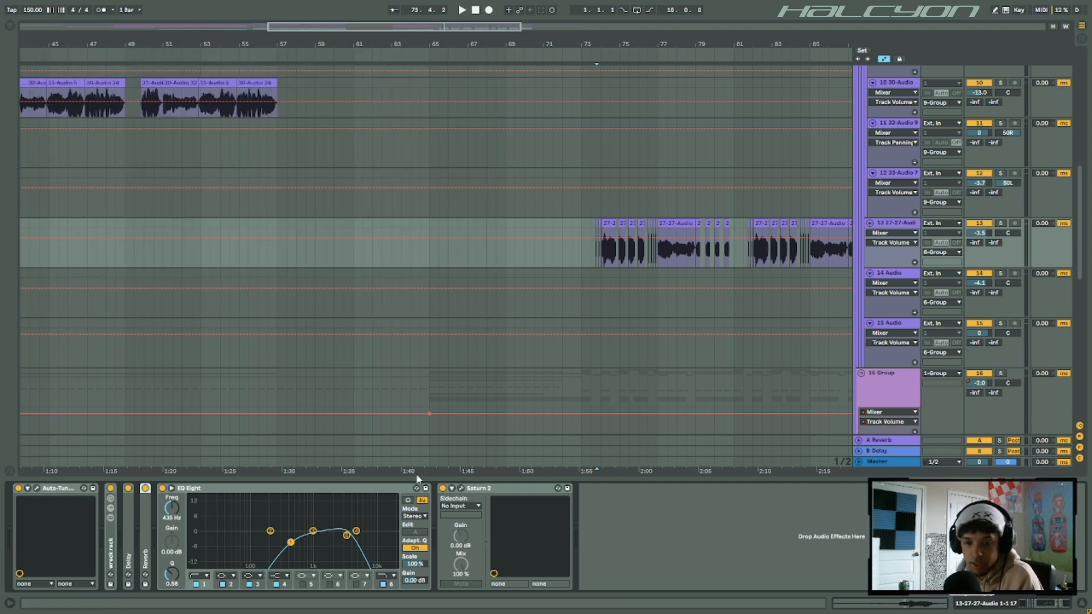
- Solo vocal chop track 13, play its chops from bar 73.4 and unsolo it
left_click(1000, 223)
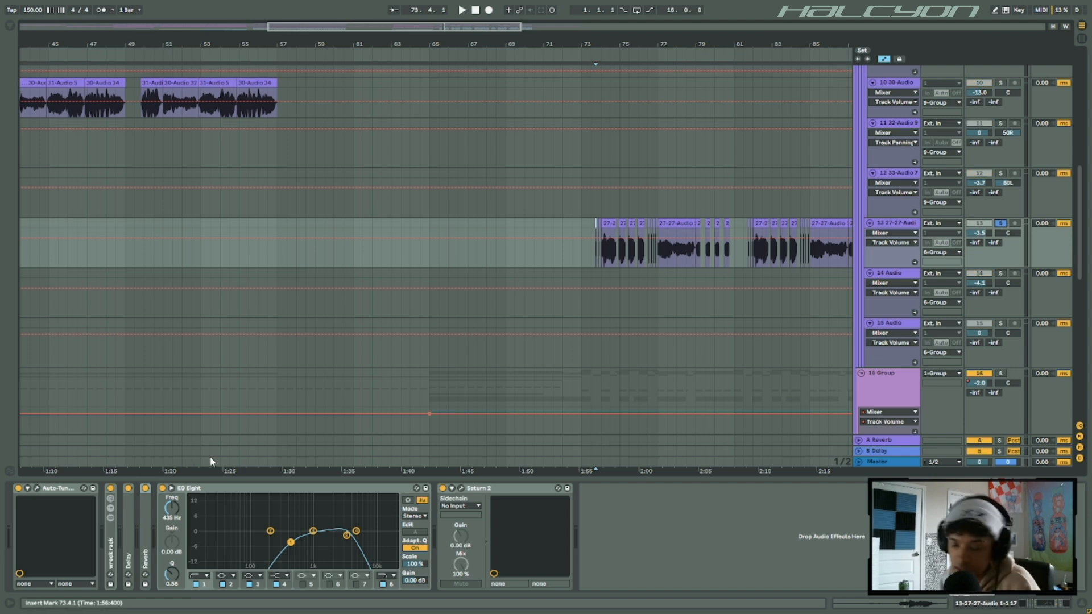
key("space")
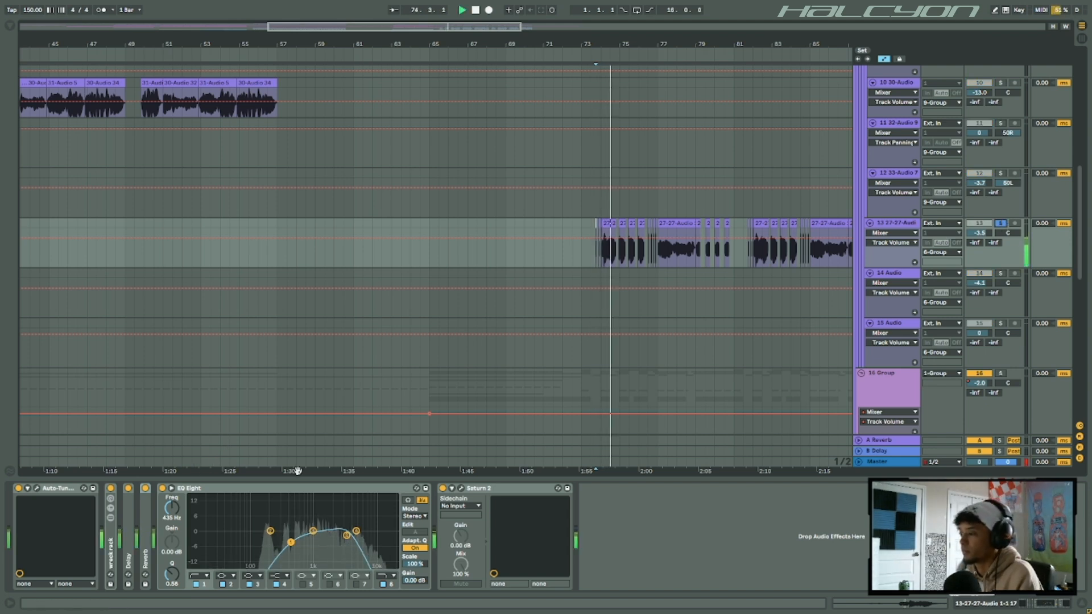
key("space")
key("s")
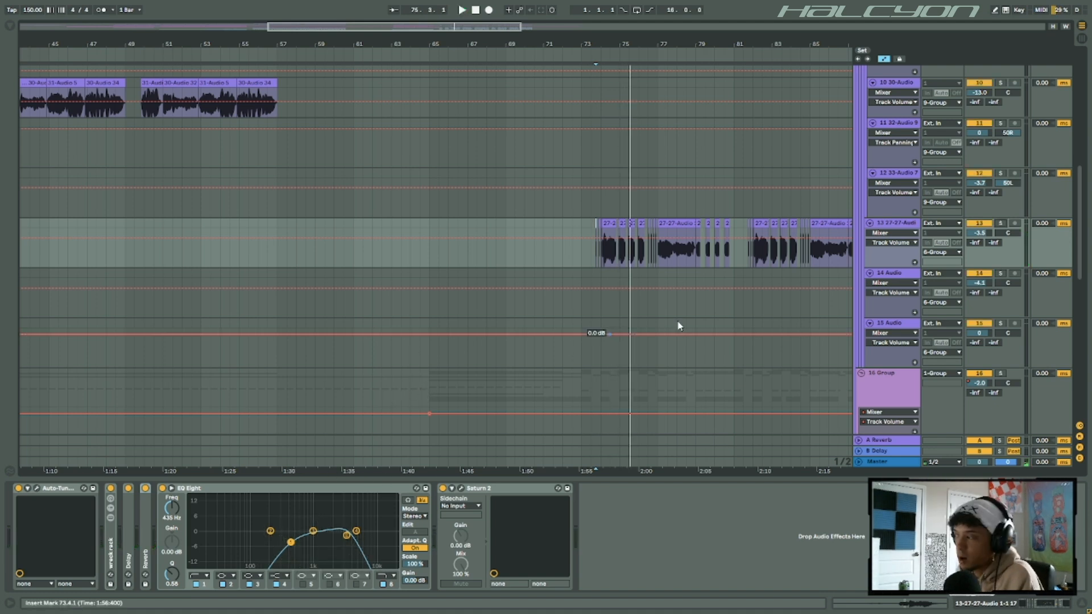
- Fold the vocal tracks and unfold the drum tracks to examine them while the drop plays from bar 71.3
left_click(869, 223, "alt")
scroll(586, 232, "down", 2)
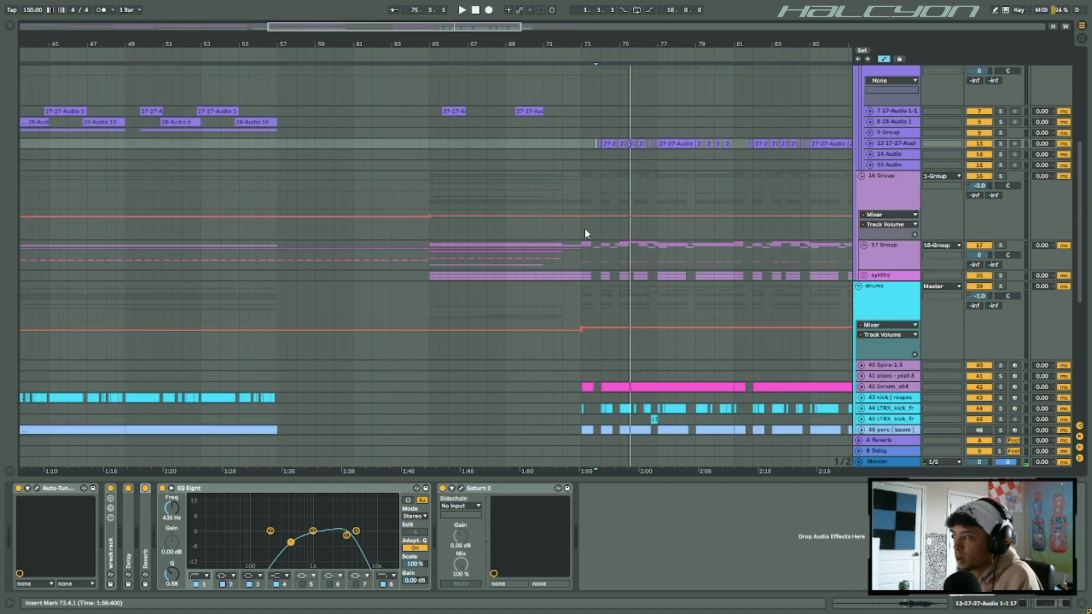
left_click(576, 277)
scroll(753, 304, "down", 7)
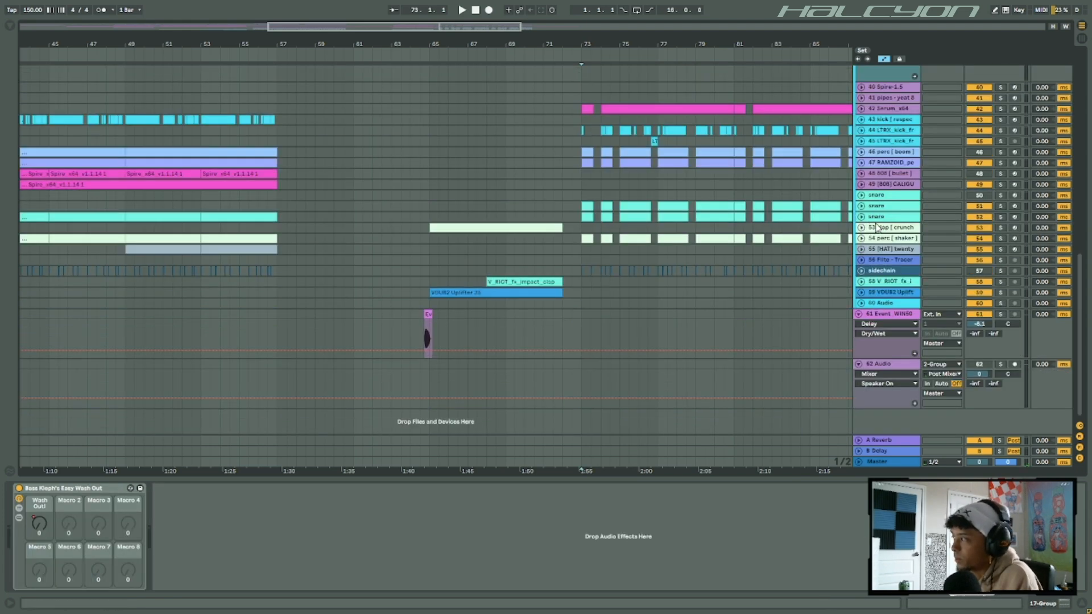
left_click(862, 217)
scroll(857, 248, "down", 1)
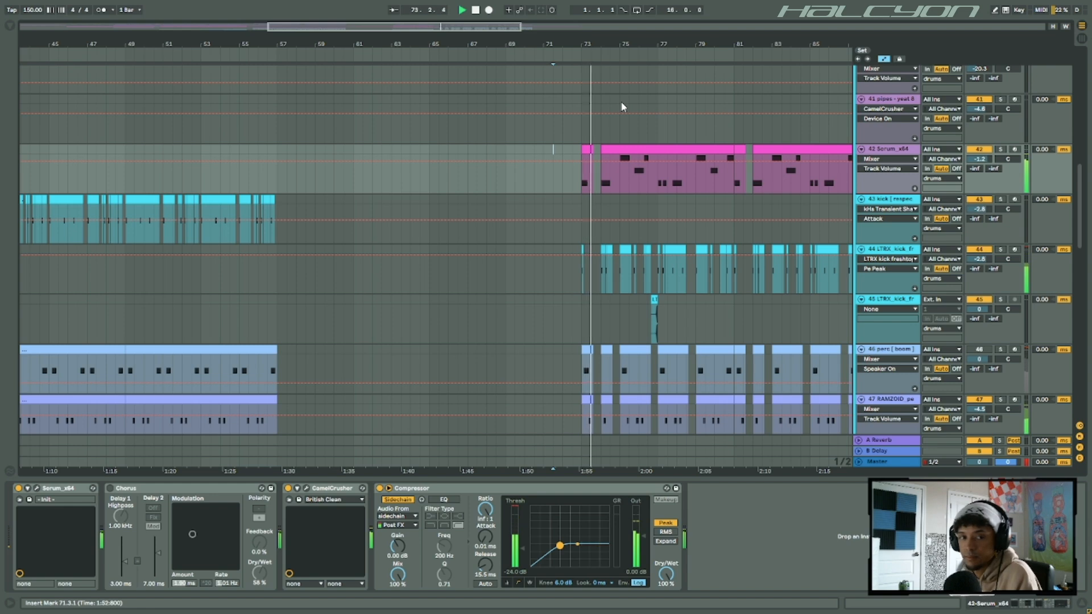
scroll(654, 153, "down", 3)
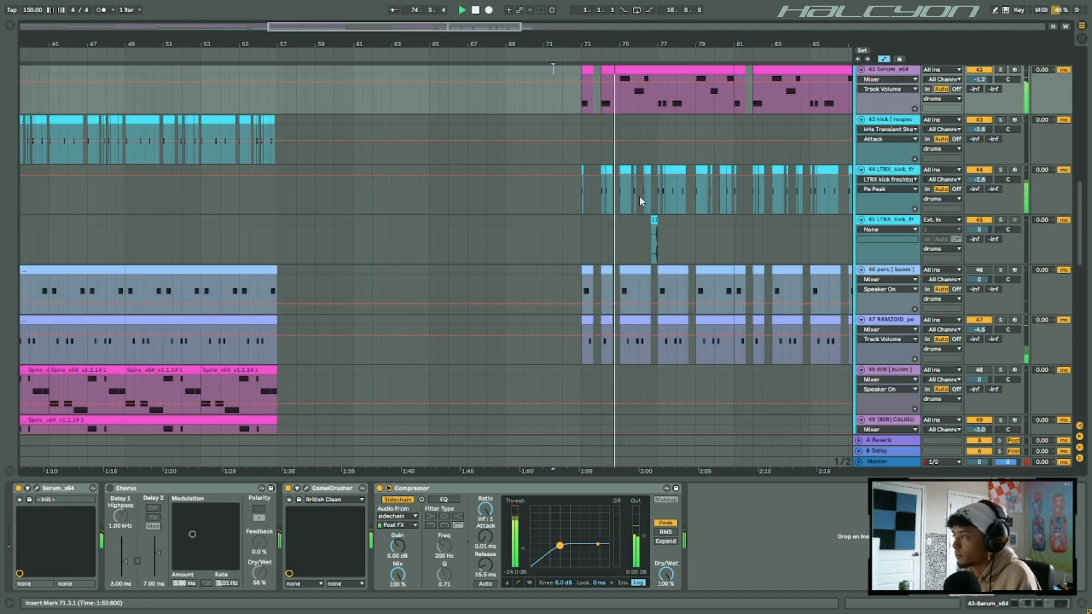
scroll(774, 214, "up", 3)
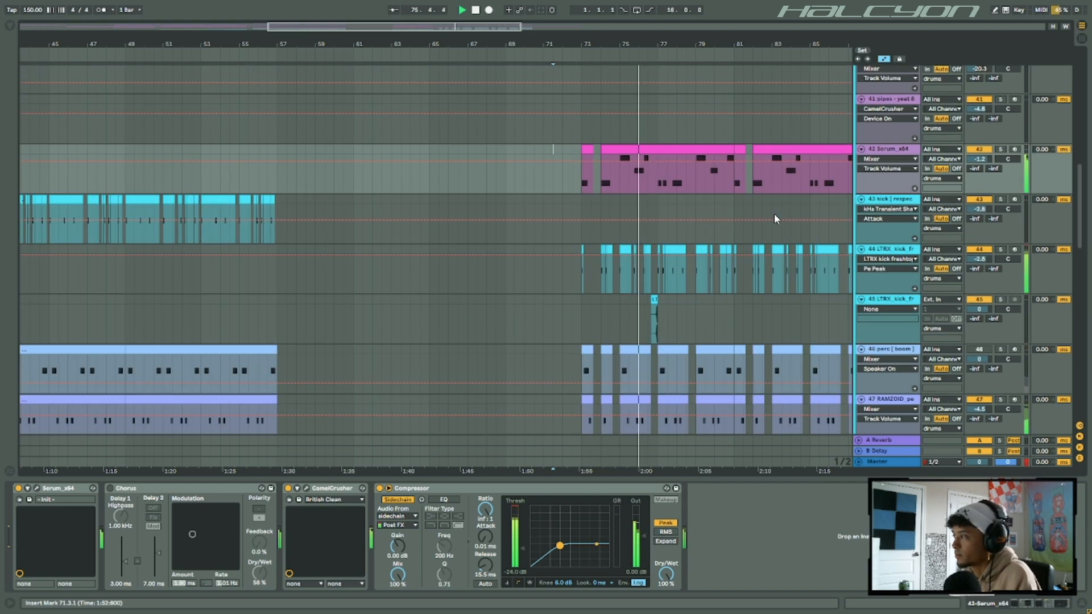
- Fold the 42 Serum track, look over the groups and collapse them to their top level
left_click(861, 150)
scroll(677, 196, "up", 5)
scroll(739, 210, "up", 2)
scroll(722, 218, "up", 2)
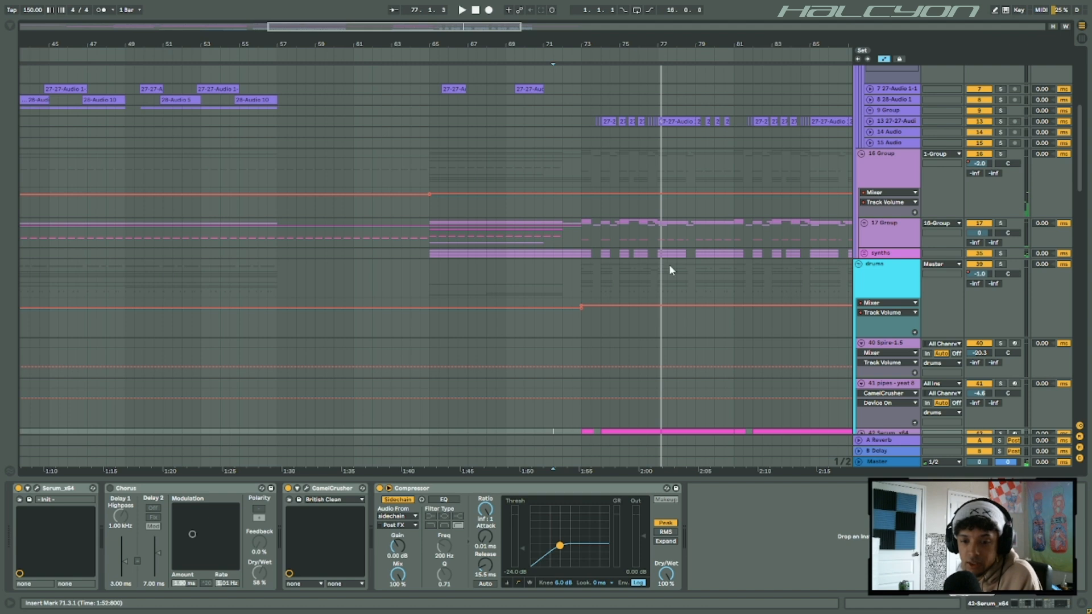
scroll(678, 233, "up", 2)
left_click(861, 200, "alt")
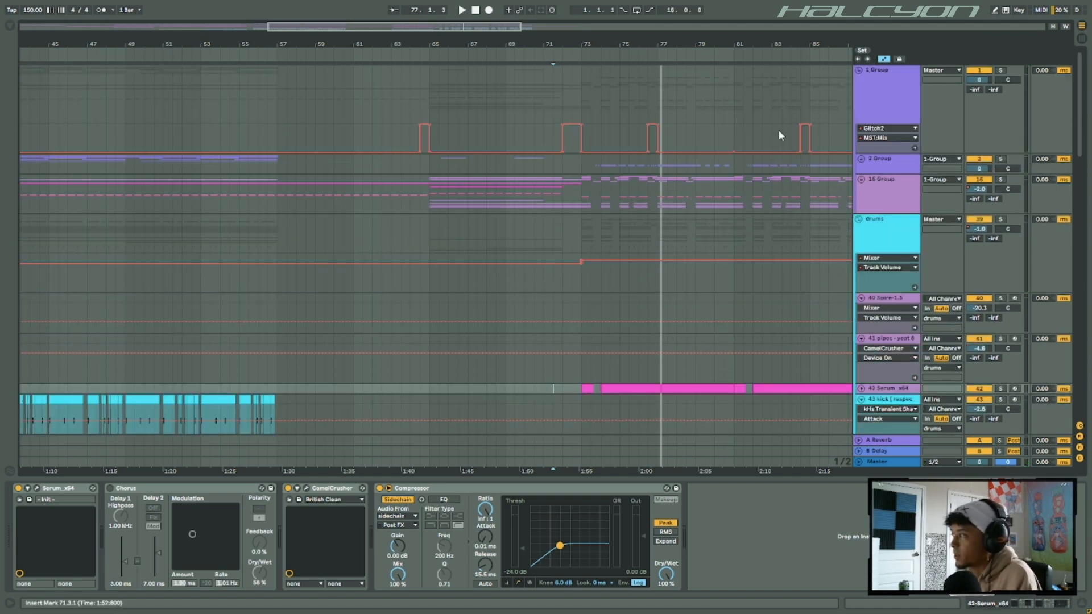
scroll(864, 174, "down", 6)
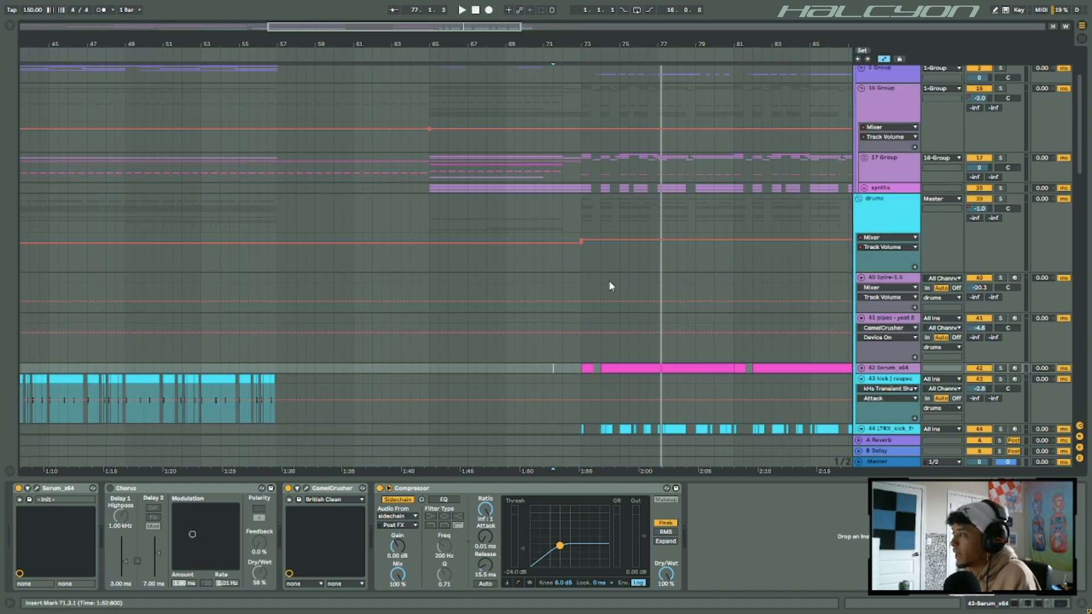
scroll(863, 142, "up", 4)
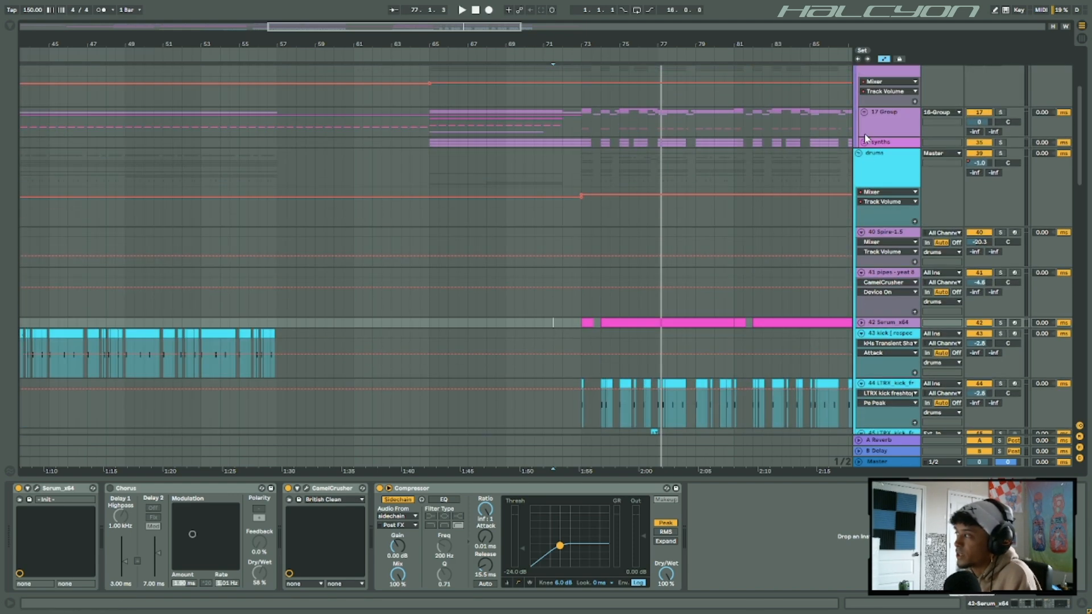
left_click(858, 154, "alt")
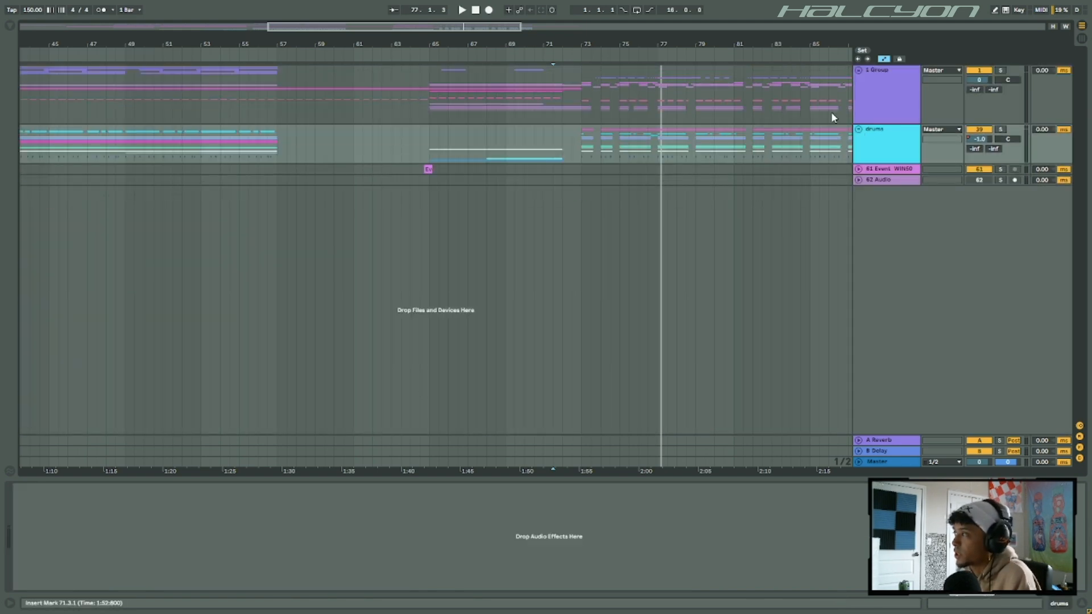
- Unfold 1 Group down to 17 Group's tracks and delete the 19-Audio 1 clip at bar 74 on track 21
left_click(858, 70)
left_click(864, 249)
scroll(819, 282, "down", 2)
left_click(866, 226)
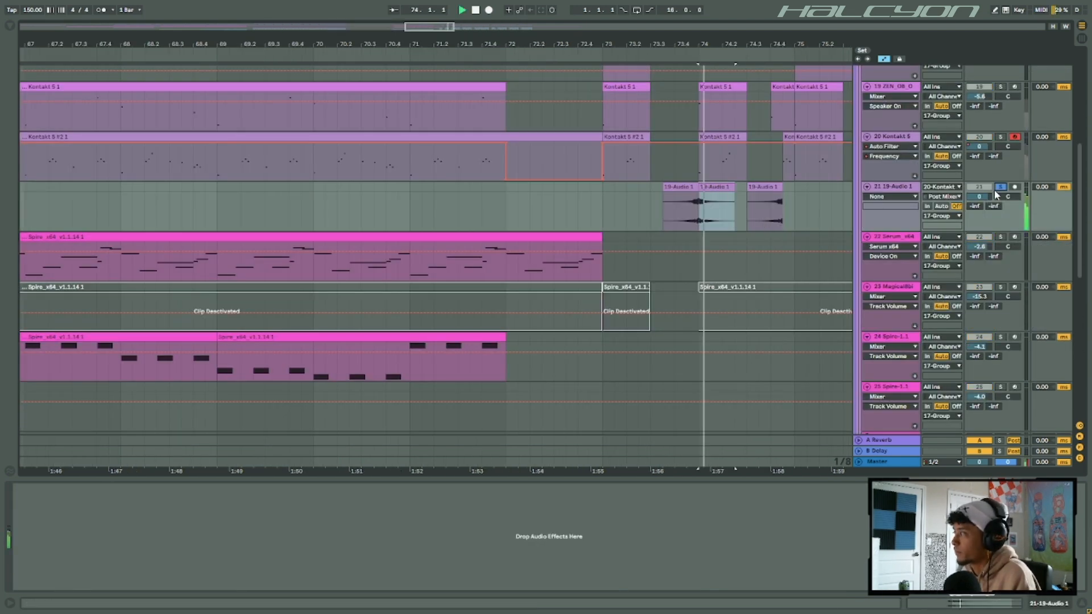
key("Delete")
- Select the RMZ tonal clip at bar 73 and the first 19-Audio 1 clip, and play this part of the drop
left_click(690, 195)
scroll(790, 185, "up", 2)
scroll(964, 164, "up", 2)
left_click(626, 227)
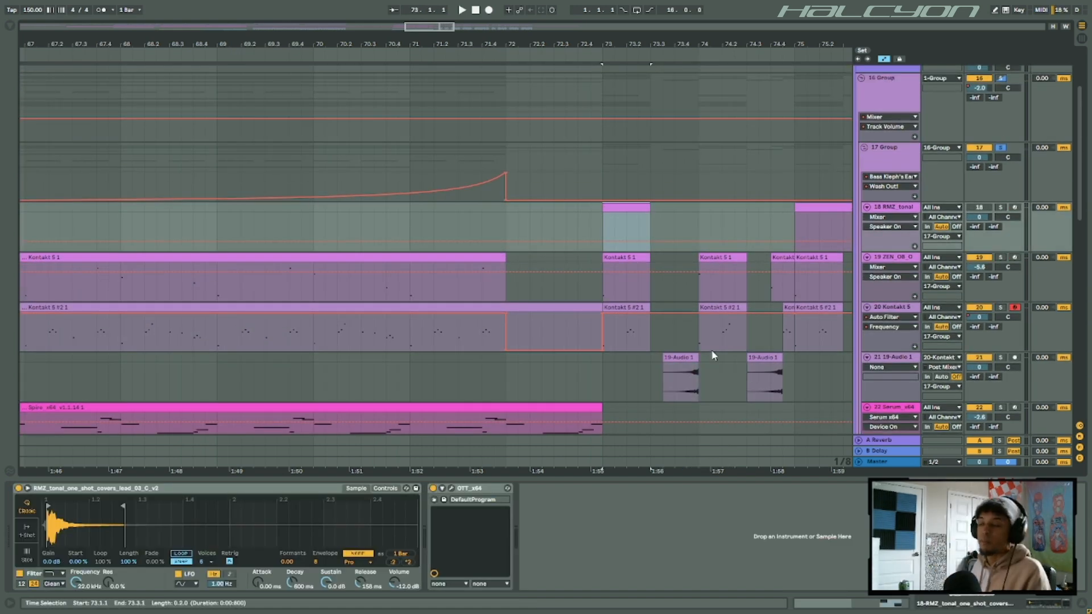
left_click(674, 369)
key("space")
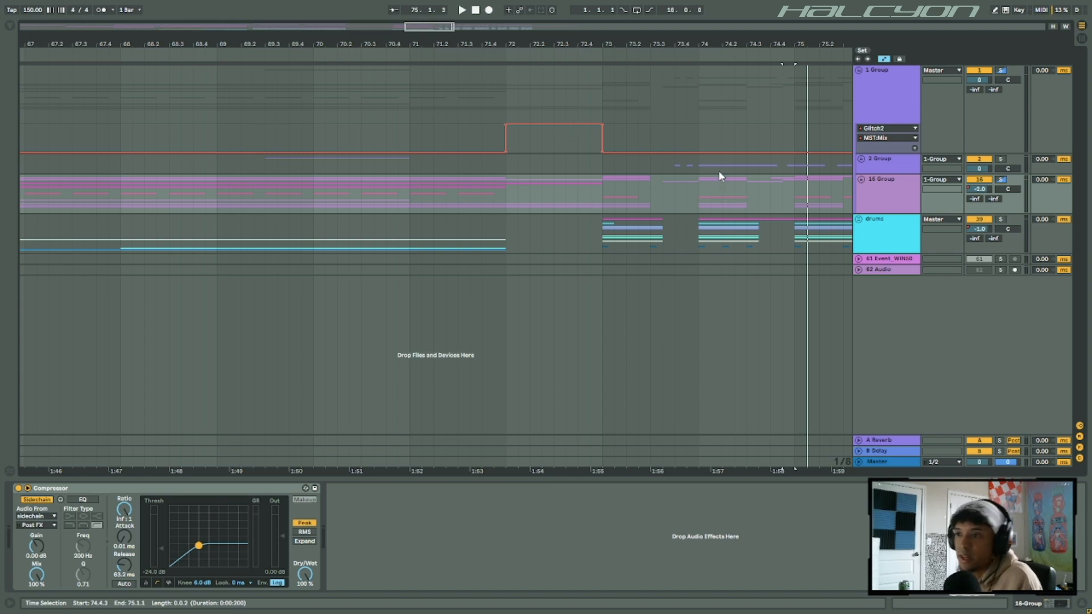
- Play the drop from bar 73 with the 16 Group soloed
scroll(588, 134, "down", 3)
scroll(575, 165, "down", 4)
left_click(546, 188)
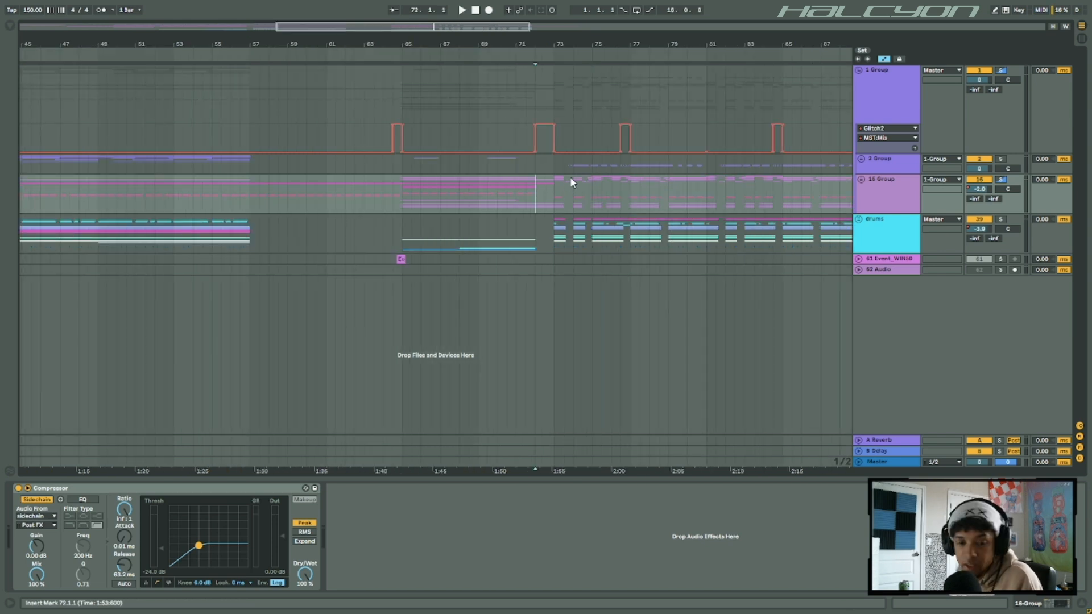
left_click(548, 180)
key("space")
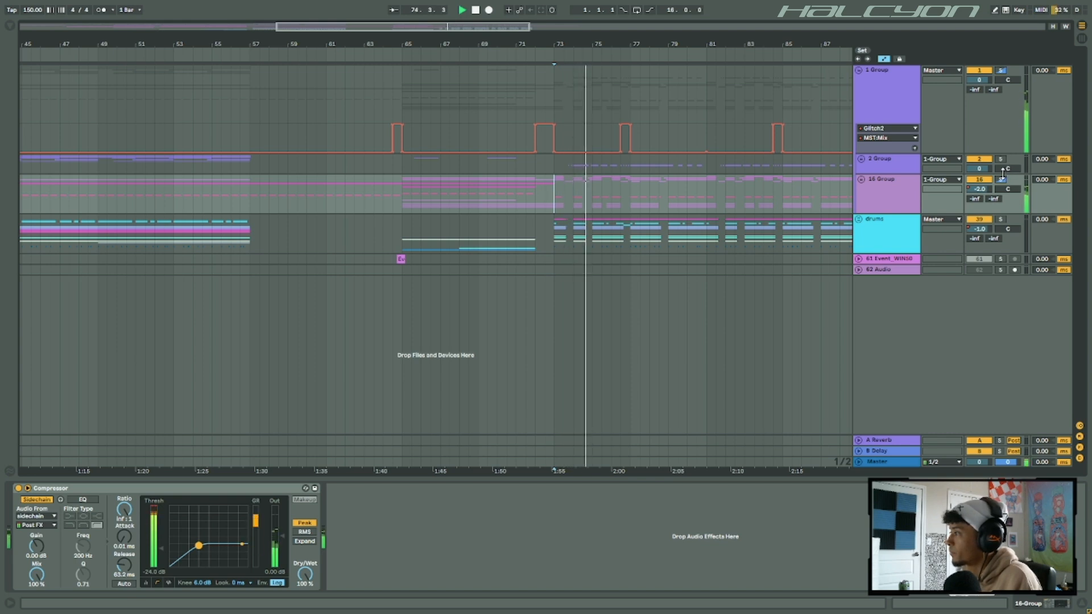
key("space")
- Unfold the 16 Group and its 30-KARRA vocal track, and examine that track's effect chain through Reverb, OTT and Echo
left_click(860, 179)
left_click(559, 347)
left_click(866, 347)
scroll(887, 347, "down", 2)
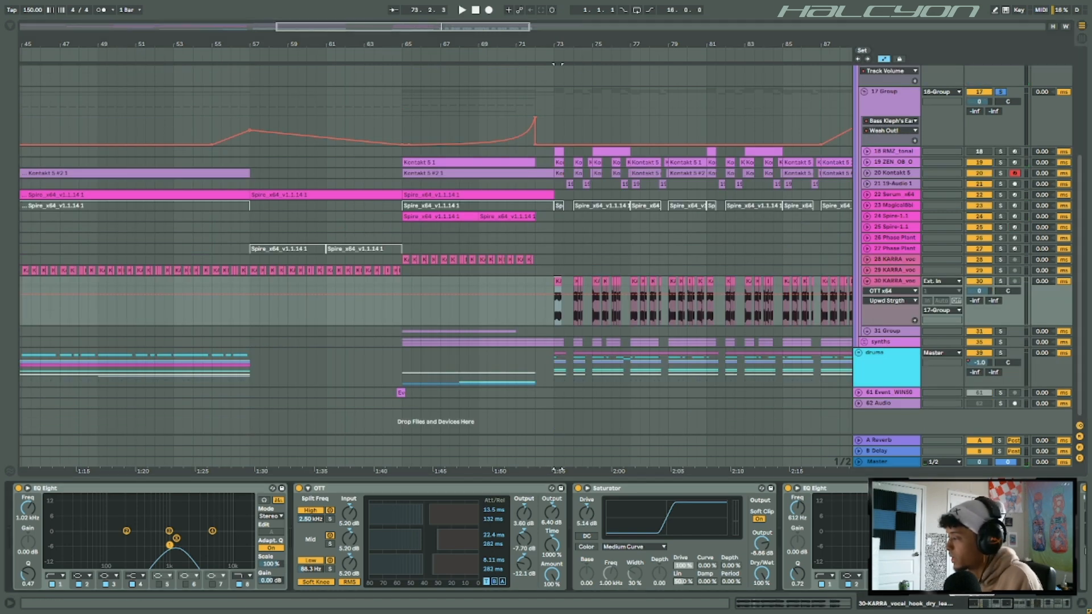
left_click(1005, 605)
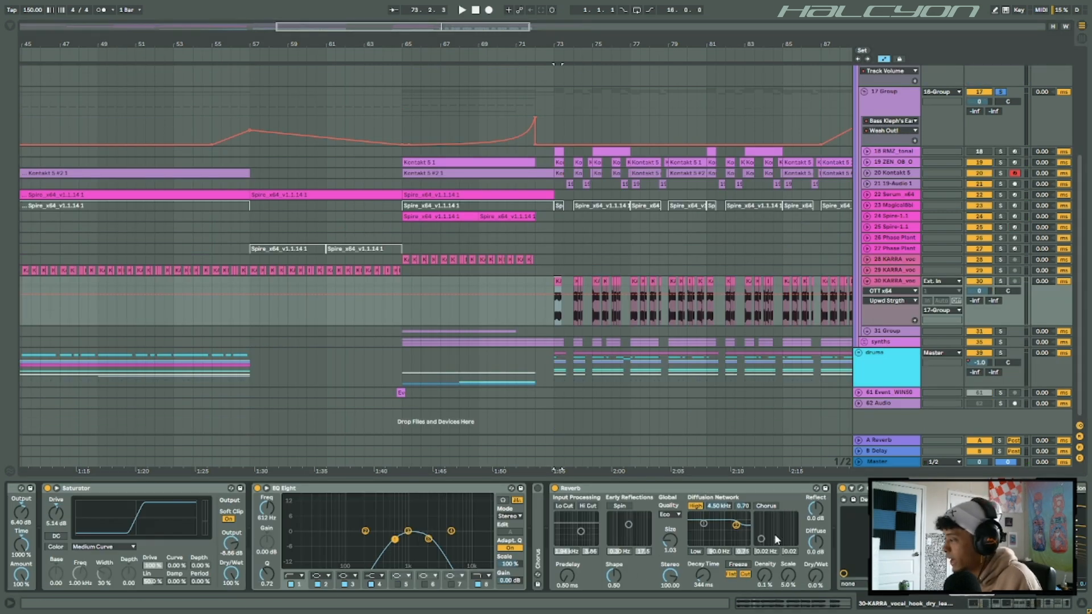
scroll(746, 534, "right", 5)
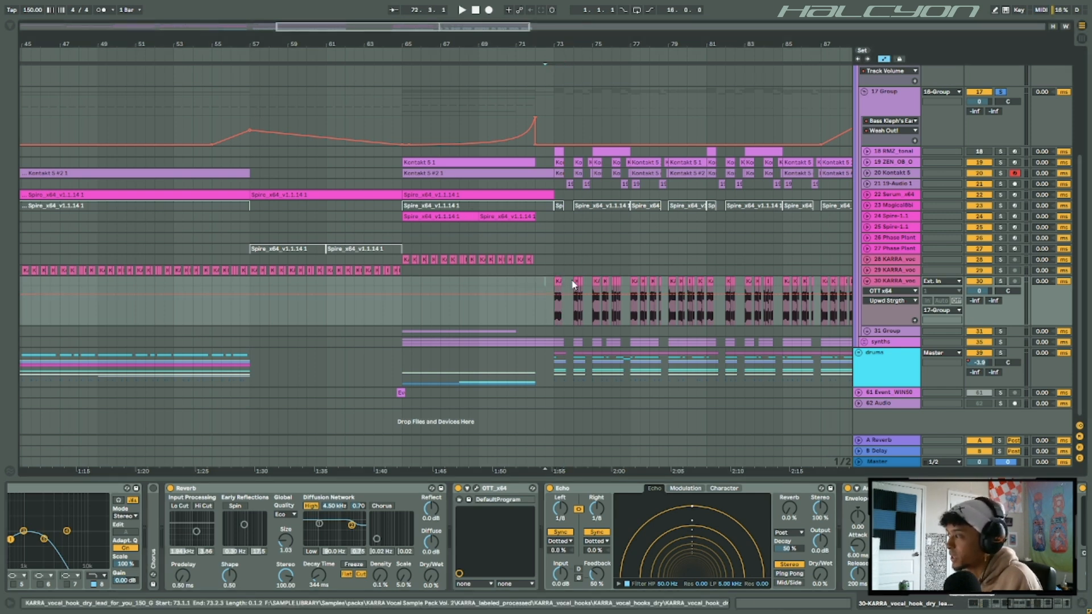
- Solo the 30-KARRA vocal track and play it from its first clip at bar 73
key("s")
scroll(704, 86, "up", 5)
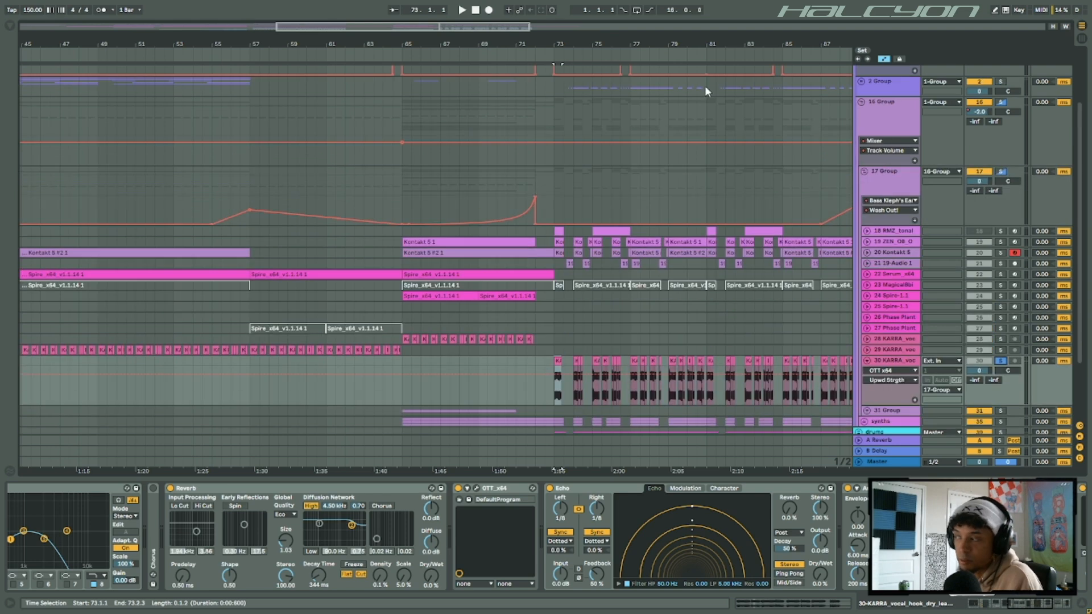
scroll(303, 307, "down", 7)
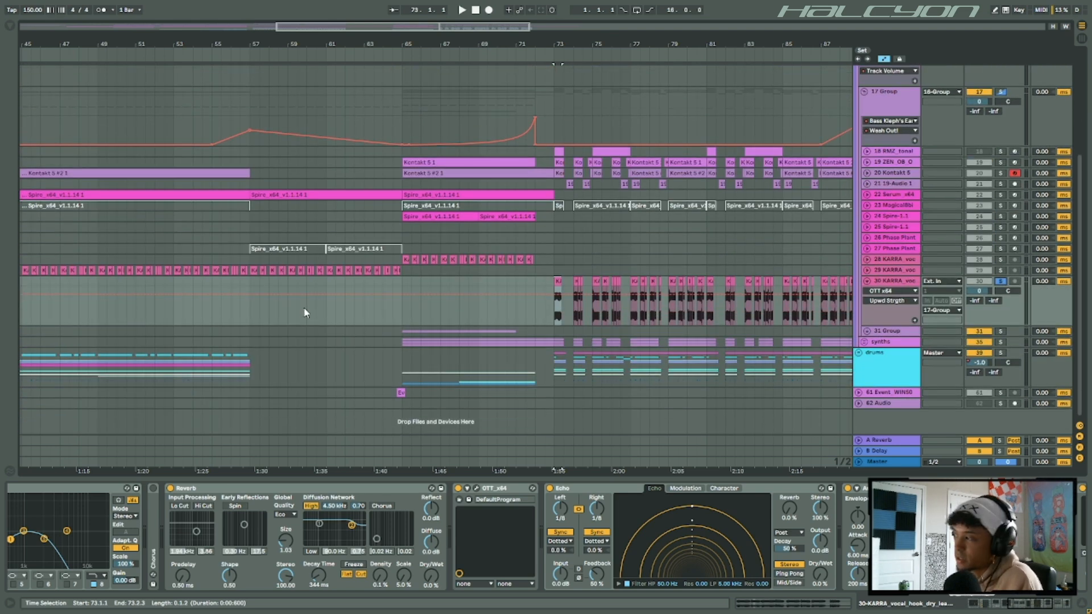
scroll(303, 307, "up", 4)
key("space")
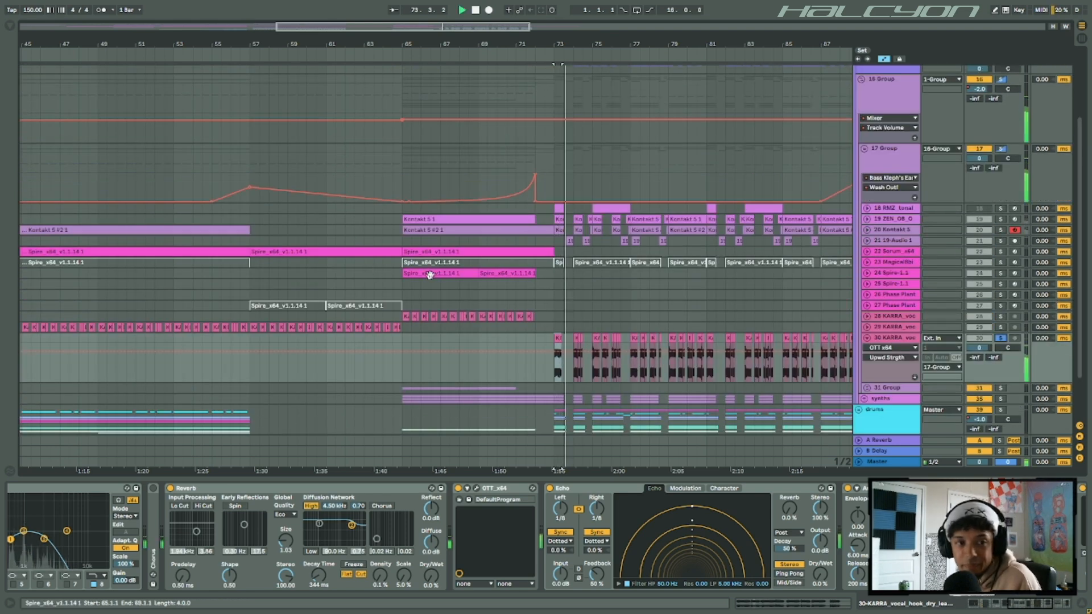
- Unsolo the 30-KARRA vocal track and play the full mix through to the end of the drop
left_click(999, 339)
scroll(643, 319, "down", 2)
key("space")
key("space")
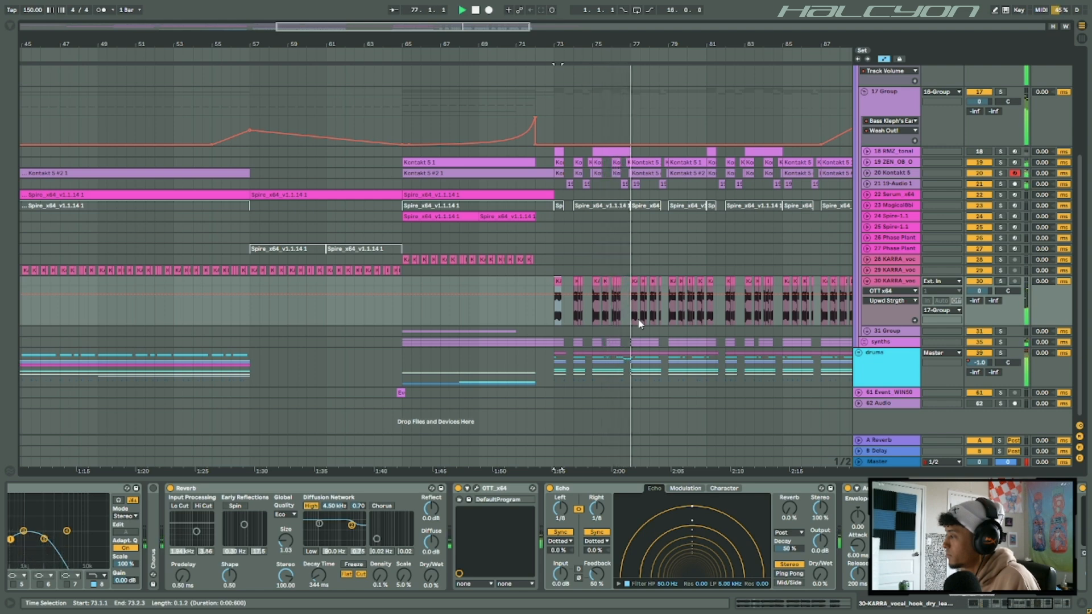
left_click_drag(567, 25, 591, 13)
scroll(582, 233, "up", 2)
scroll(584, 233, "down", 2)
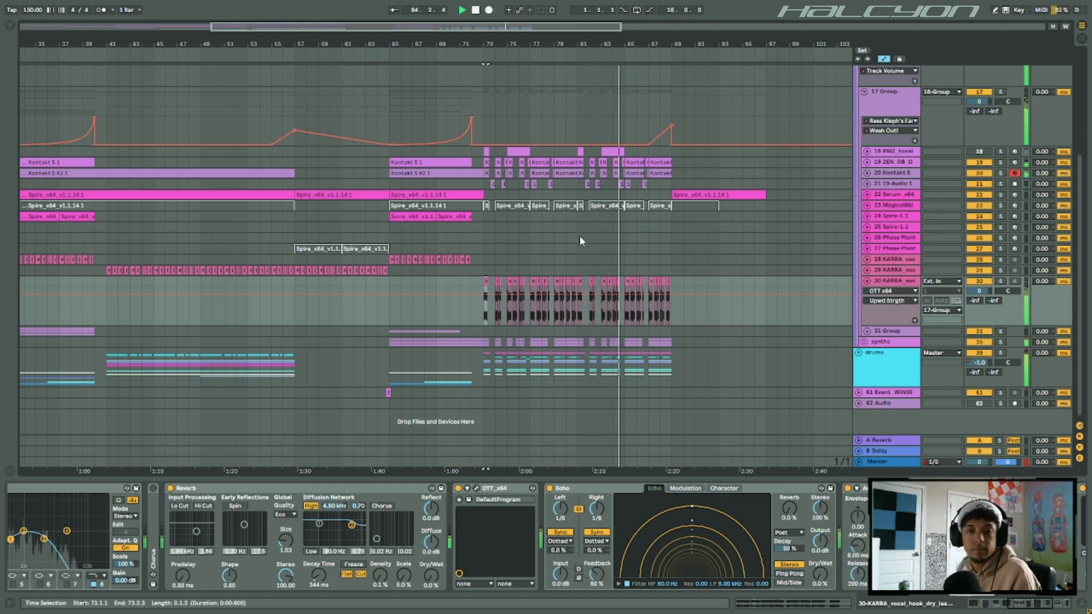
scroll(605, 226, "up", 3)
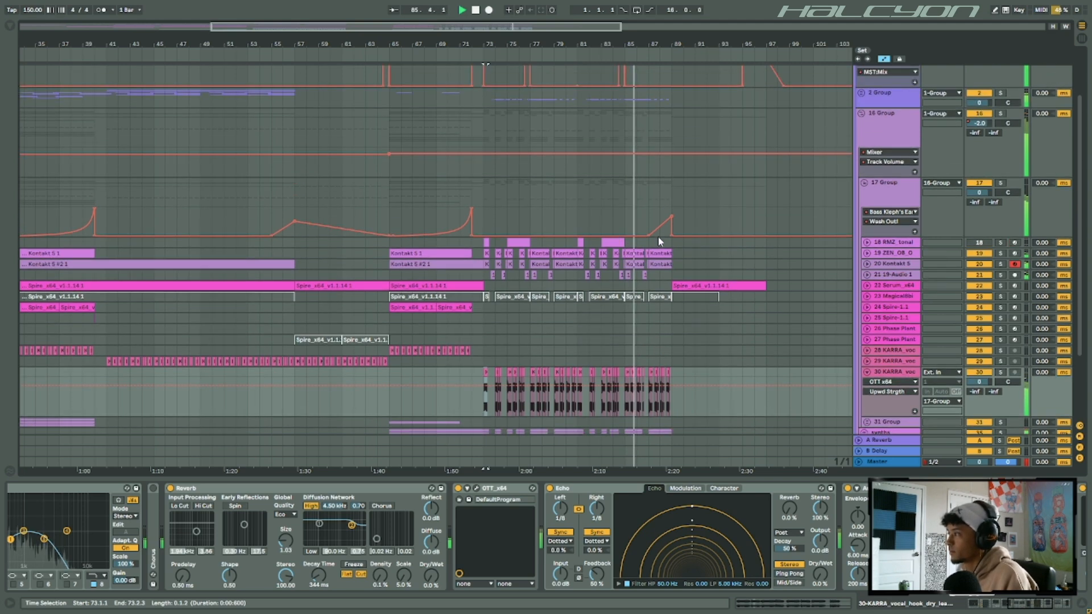
scroll(666, 237, "up", 2)
scroll(703, 252, "down", 3)
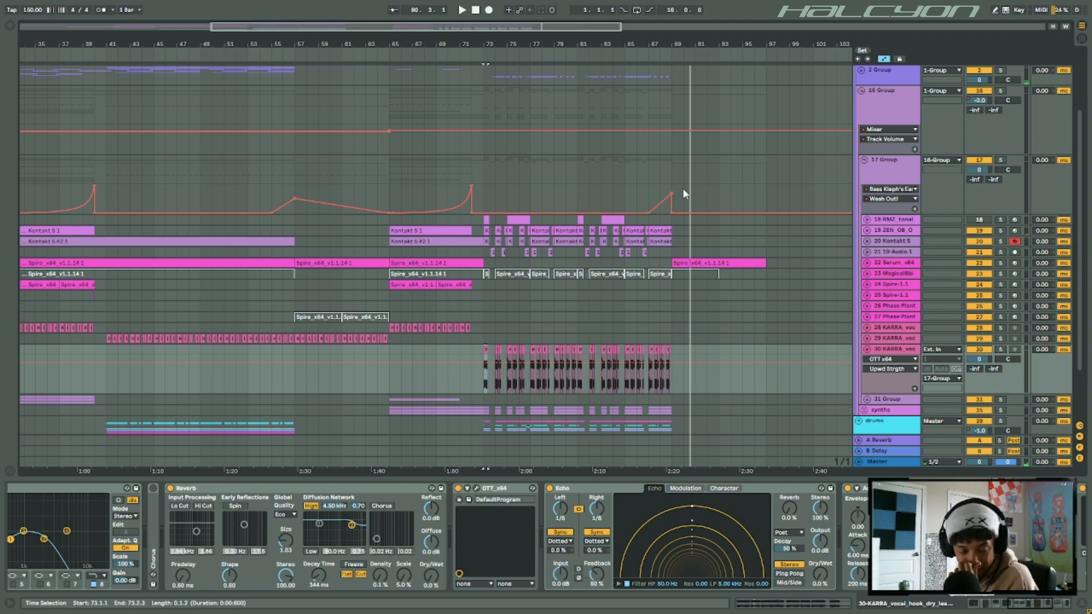
- Unfold the 22-Serum track, play its outro clip from bar 89 to 97 soloed, and fold the track again
left_click(881, 265)
left_click(862, 263)
left_click(867, 263)
left_click(717, 261)
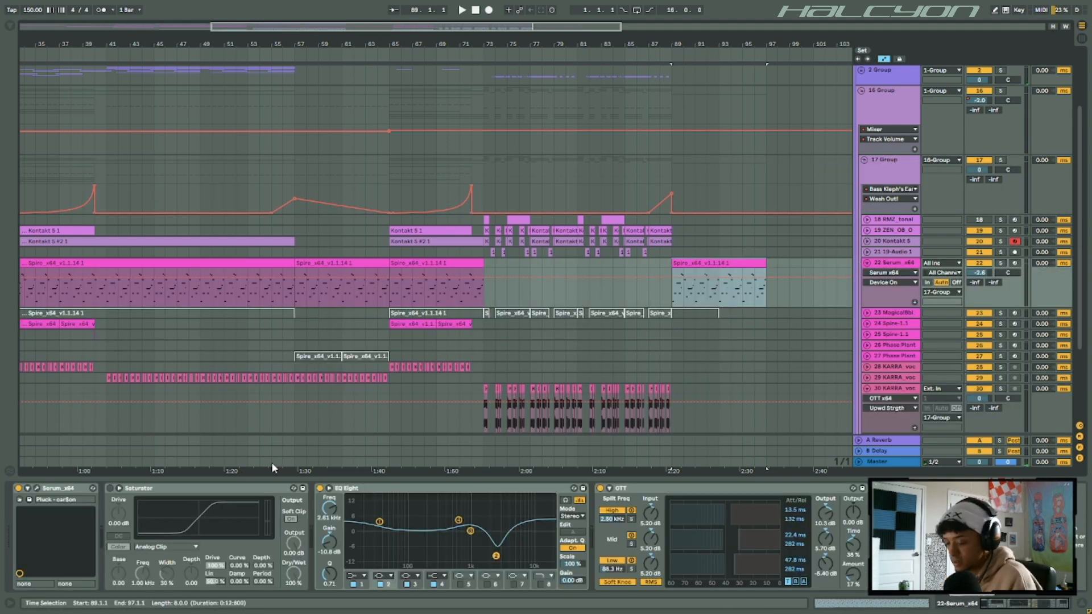
key("space")
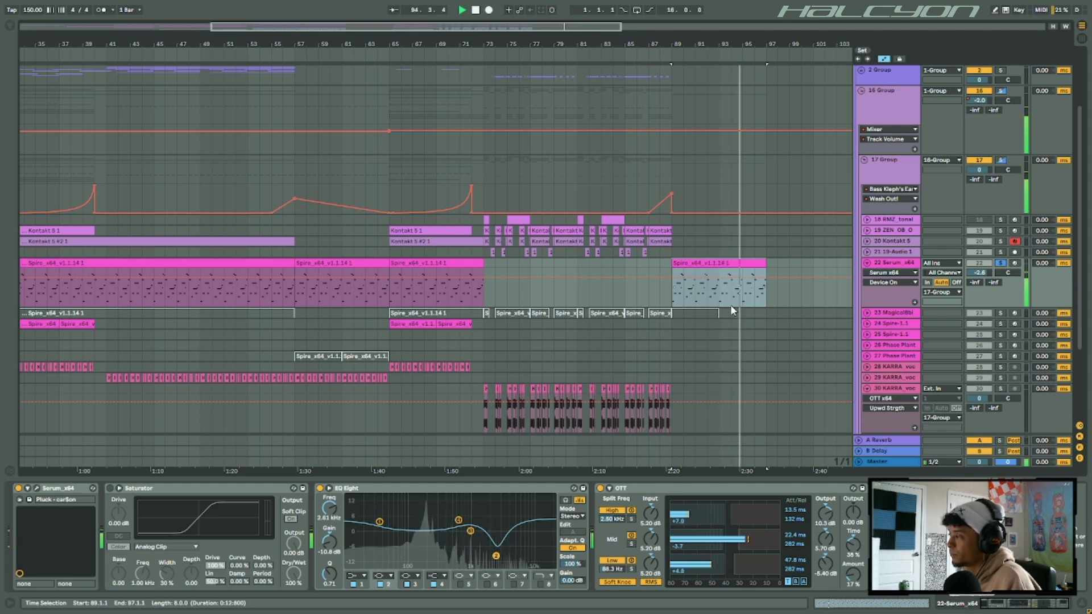
left_click(865, 263, "alt")
key("space")
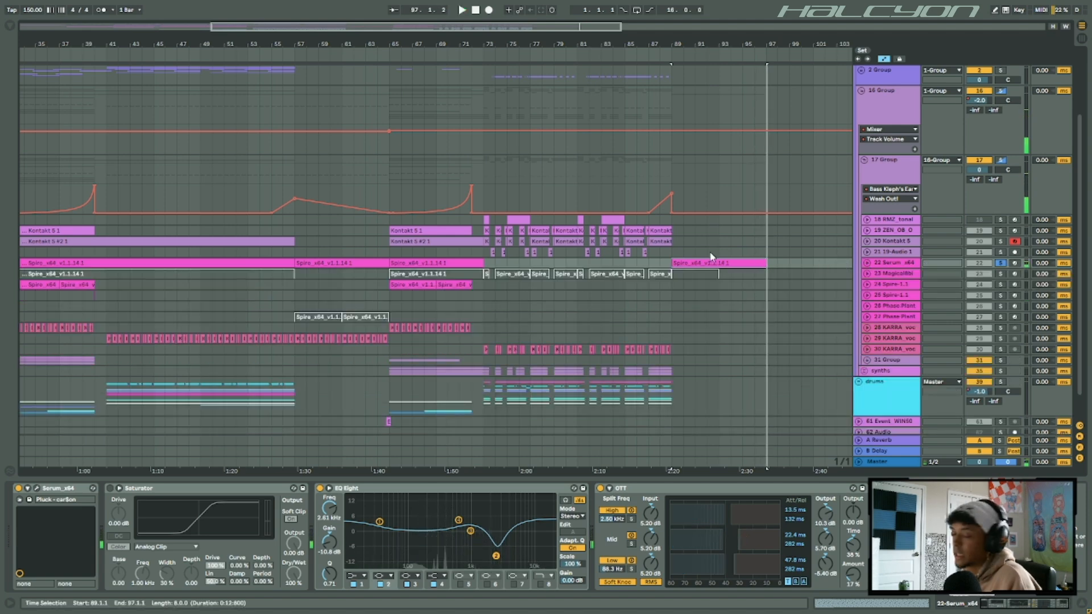
- Mark the outro on the 19-Audio 1 track by selecting bars 89 to 97, 89 to 93, 93 to 97 and 90 to 96
left_click(709, 262)
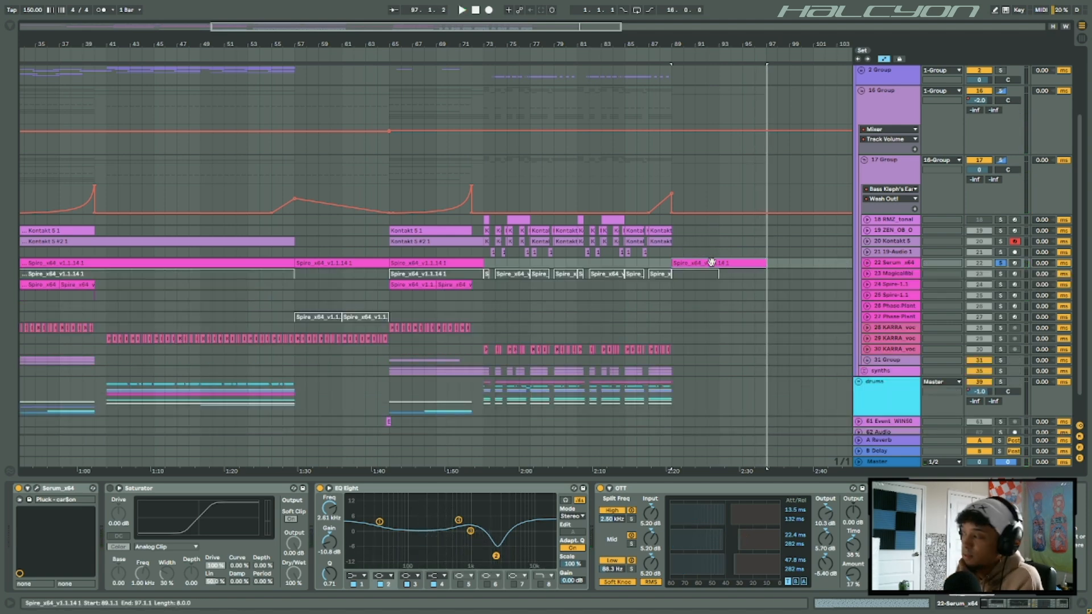
key("Up")
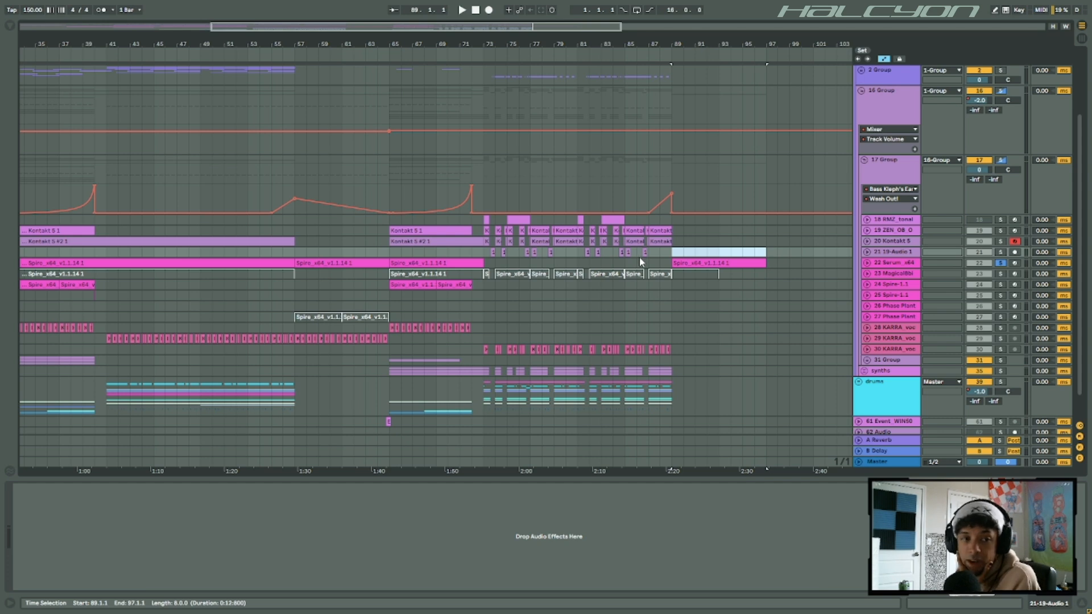
left_click_drag(673, 253, 723, 256)
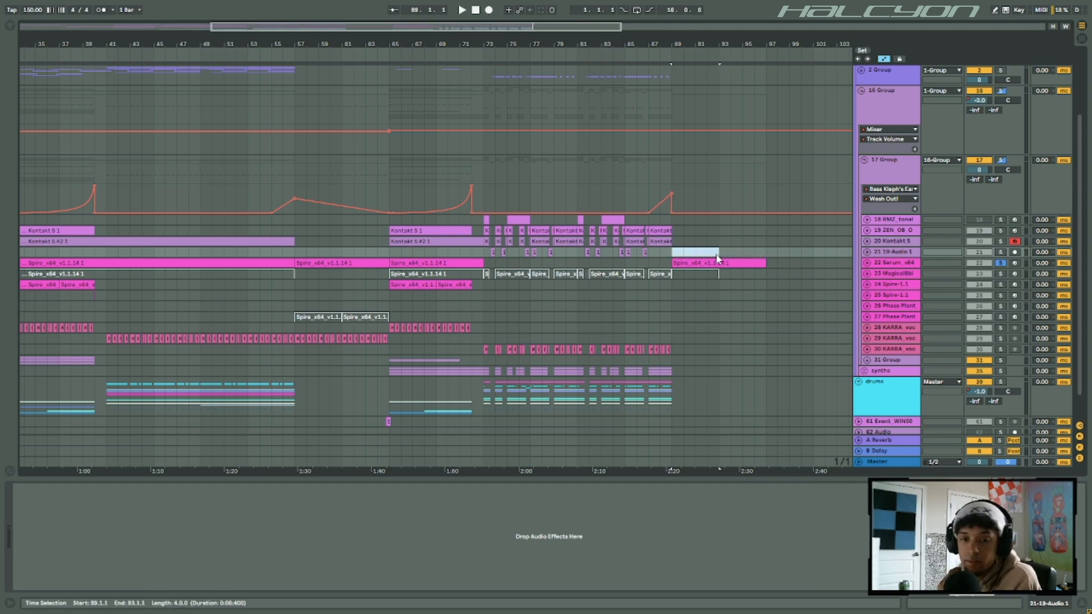
left_click_drag(717, 254, 753, 259)
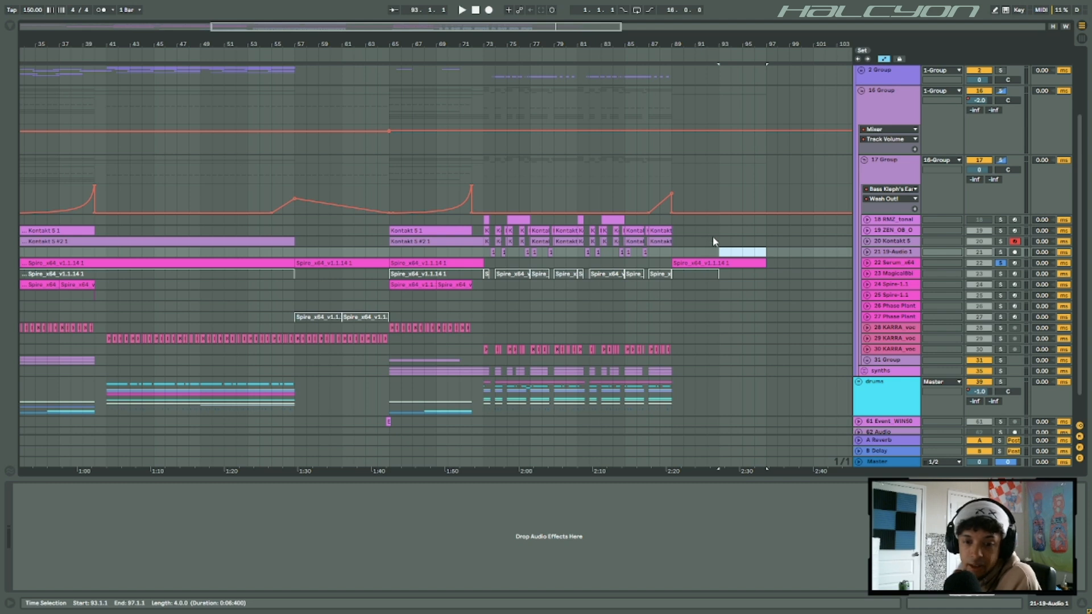
left_click_drag(683, 252, 754, 252)
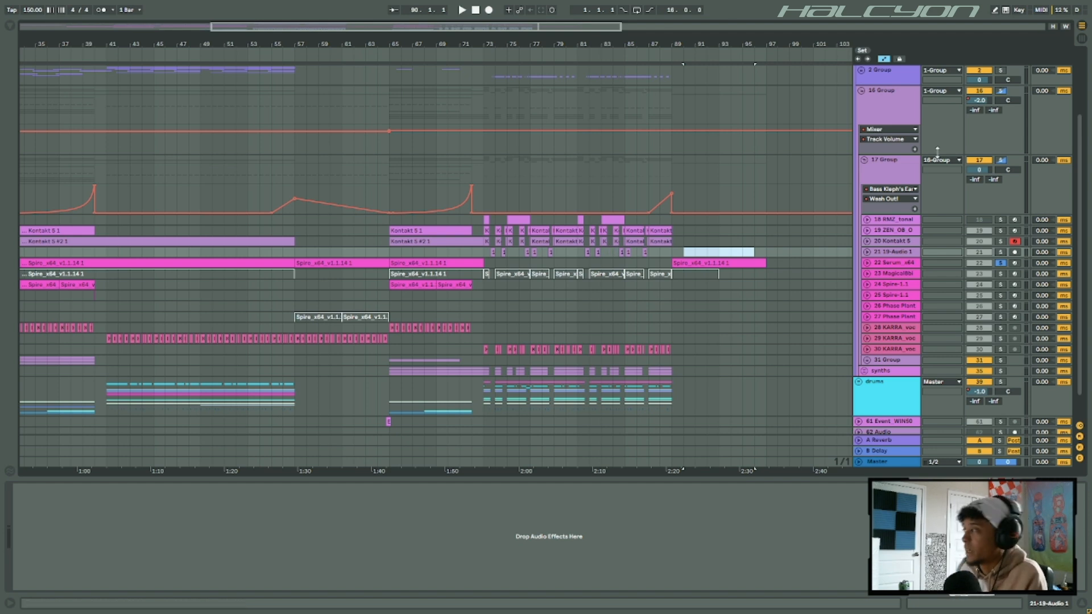
- Collapse the 17 Group and 1 Group to the top level and show the whole song arrangement
left_click(865, 160)
left_click(858, 72)
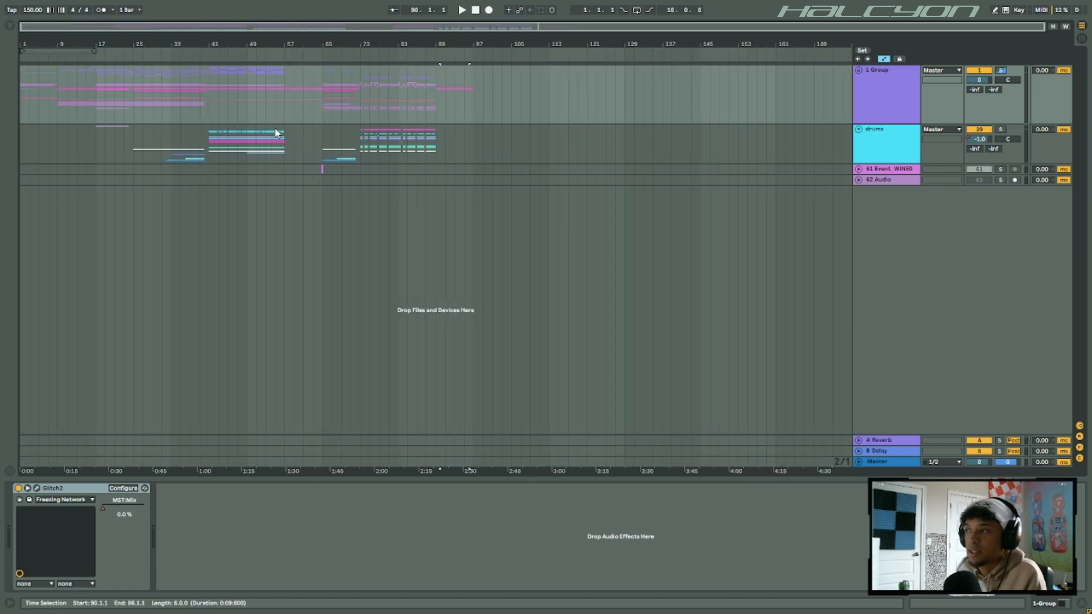
left_click_drag(108, 41, 47, 27)
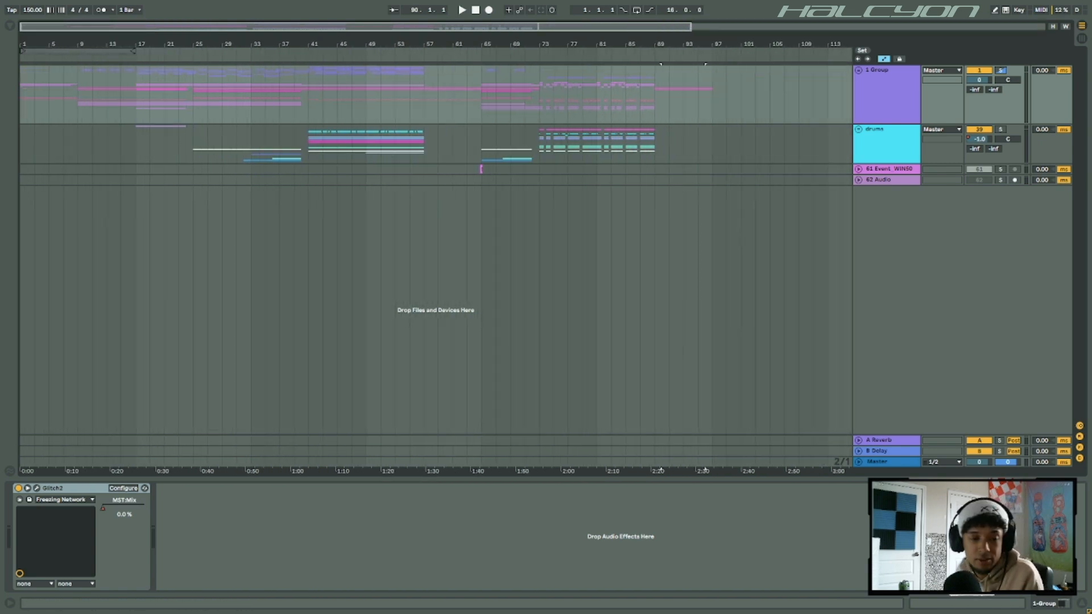